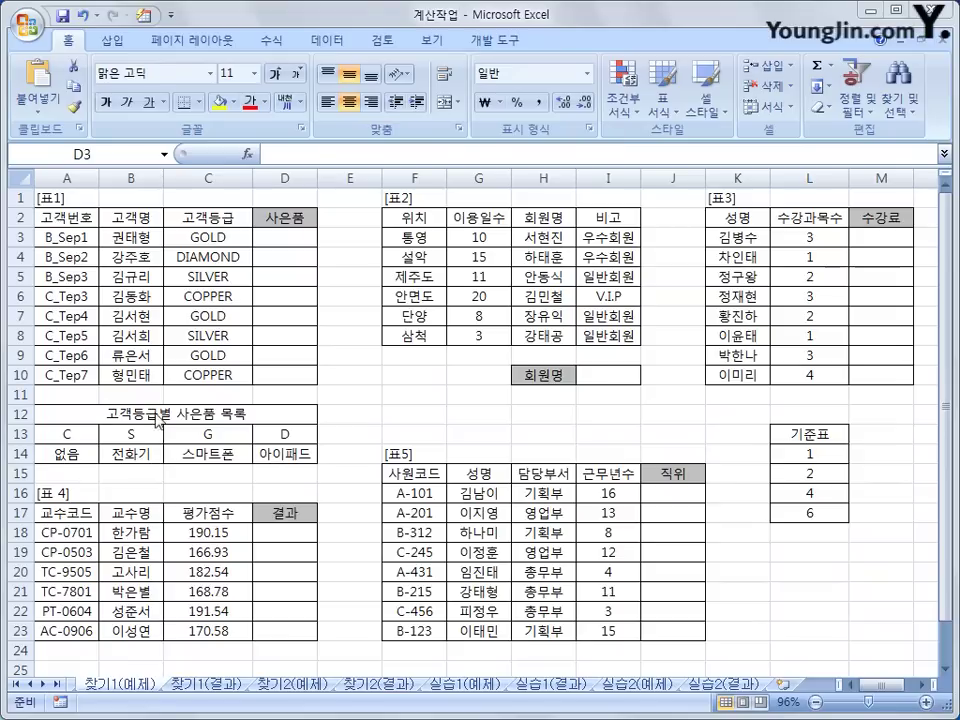
# - On the 찾기1(예제) sheet, examine the customer grades in C3:C10 and the gift list in A13:D14
pyautogui.click(118, 690)
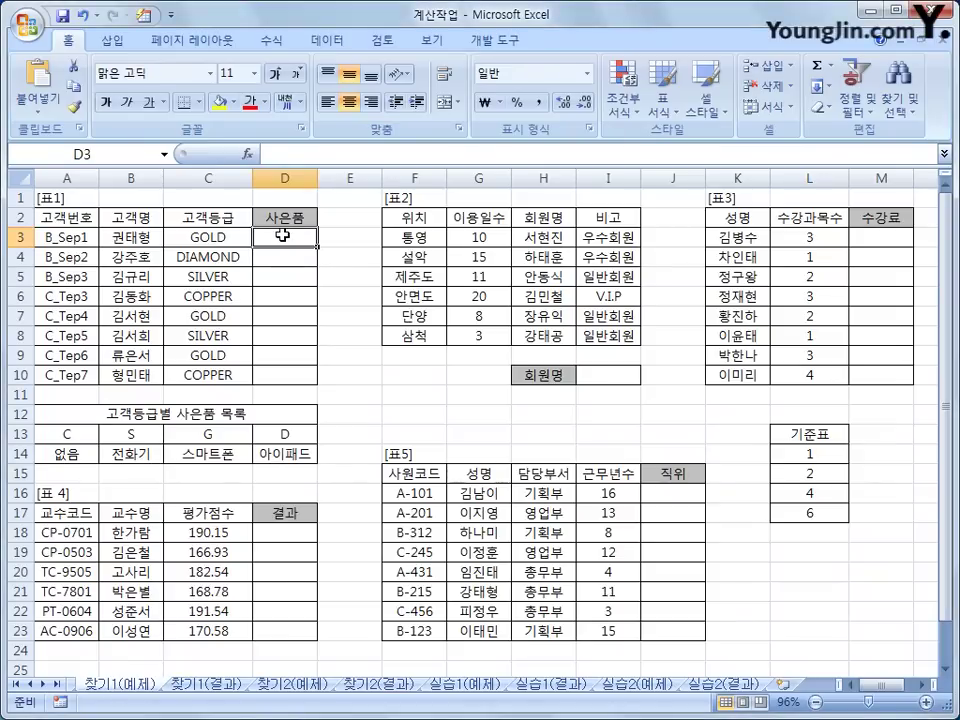
pyautogui.moveTo(218, 238); pyautogui.dragTo(221, 372)
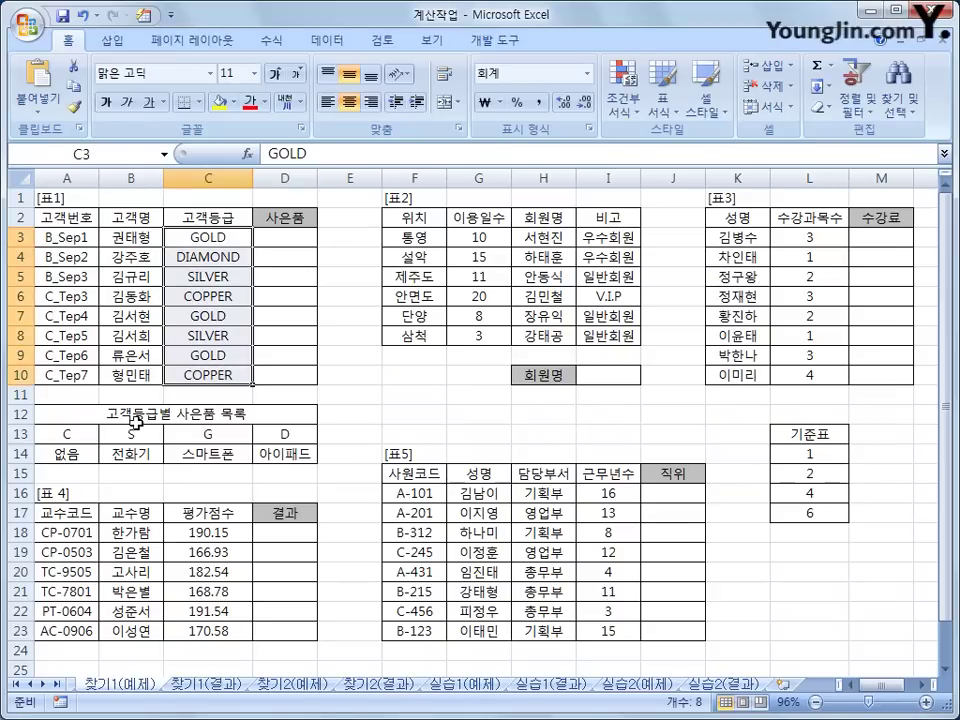
pyautogui.moveTo(85, 430); pyautogui.dragTo(275, 456)
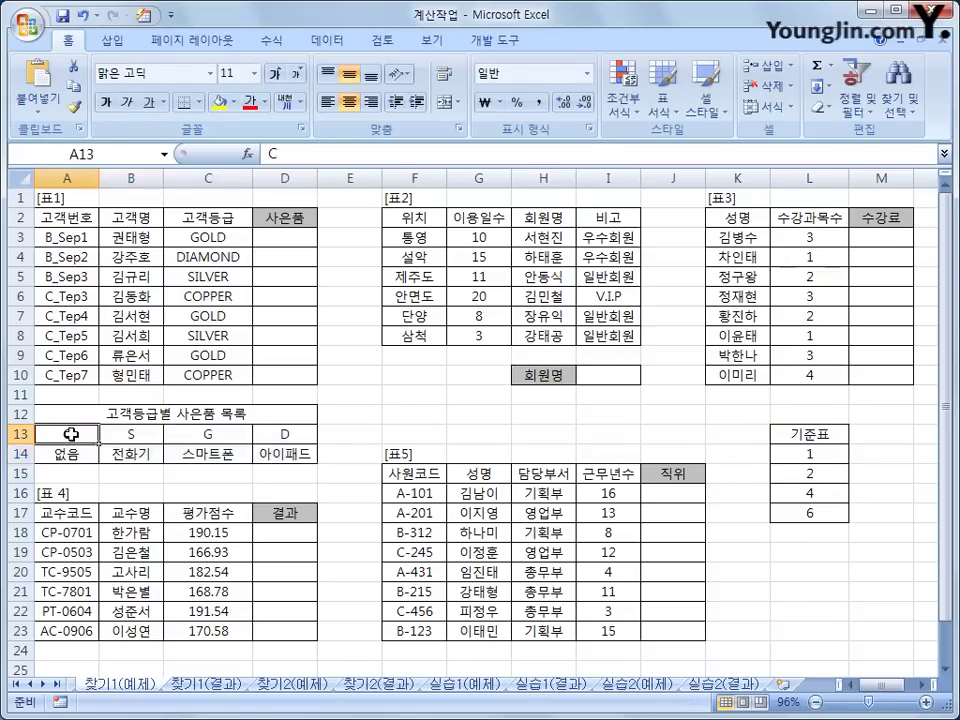
pyautogui.moveTo(55, 432); pyautogui.dragTo(268, 455)
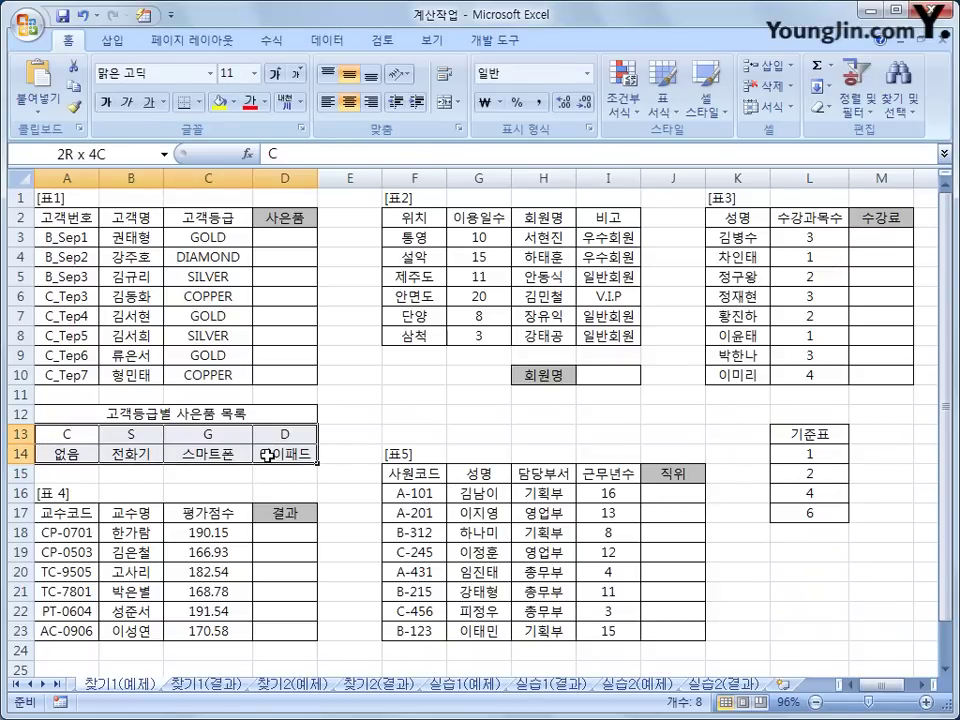
pyautogui.moveTo(267, 455); pyautogui.dragTo(267, 455)
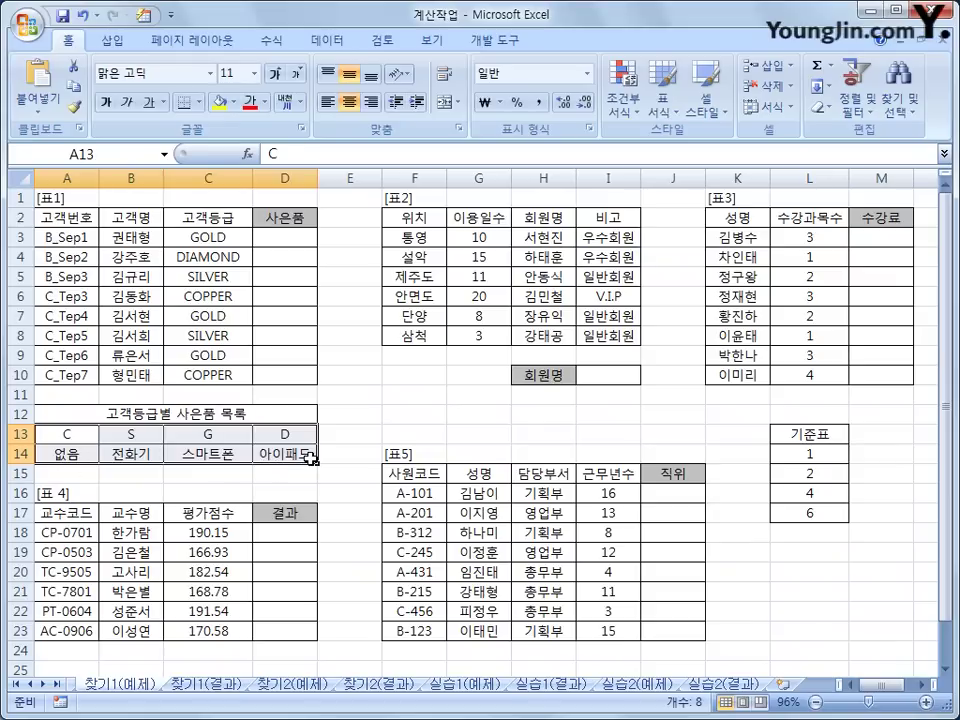
# - Insert a LEFT function in D3 that extracts 1 character from the customer grade in C3
pyautogui.click(288, 238)
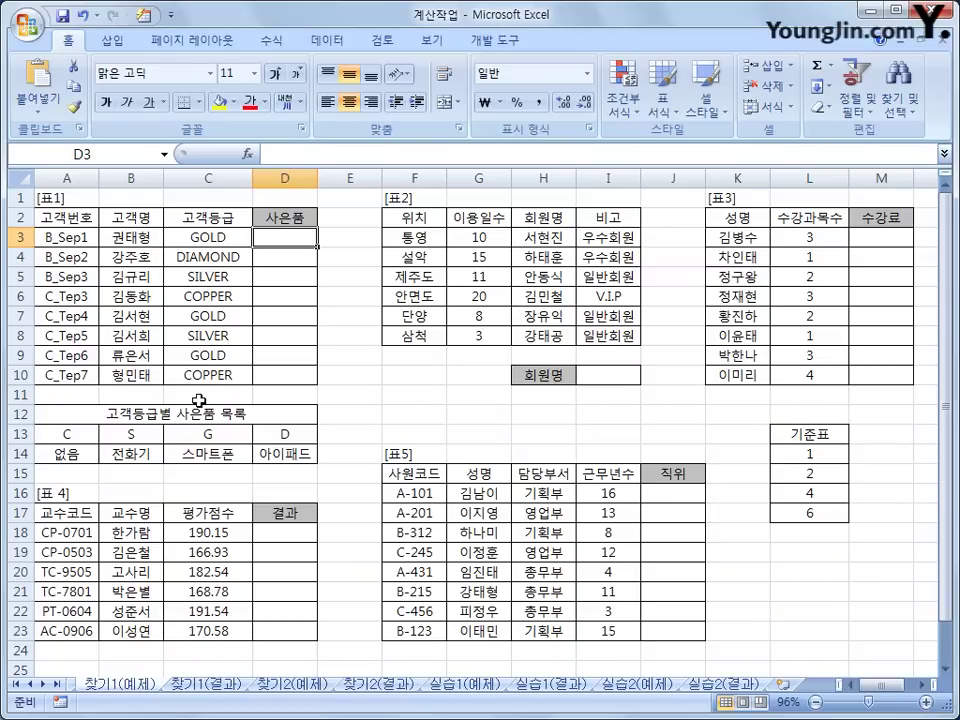
pyautogui.click(270, 44)
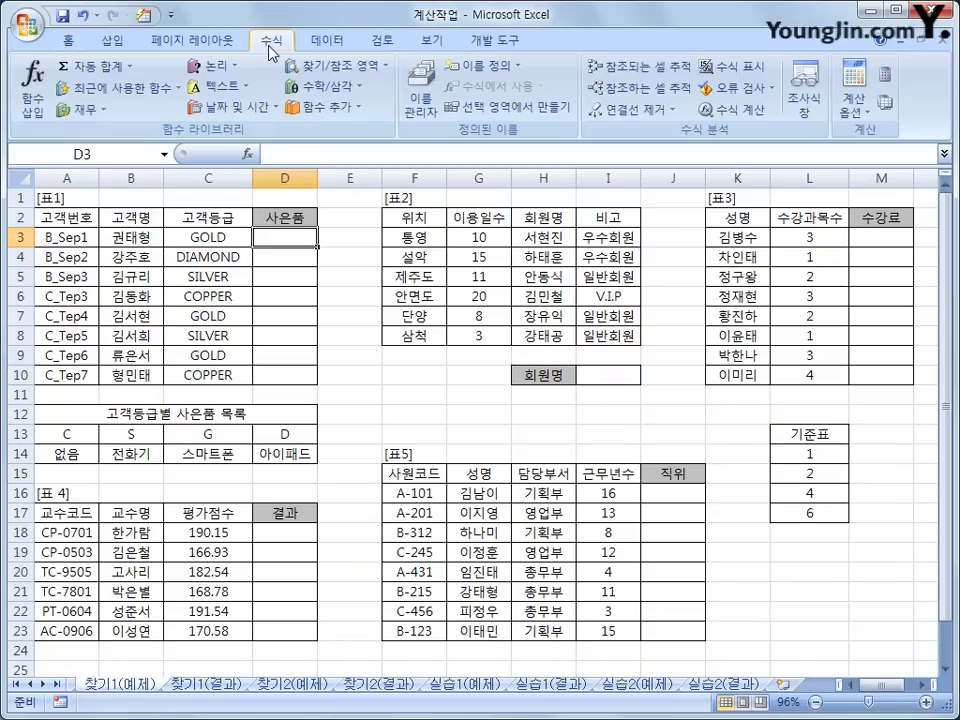
pyautogui.click(230, 87)
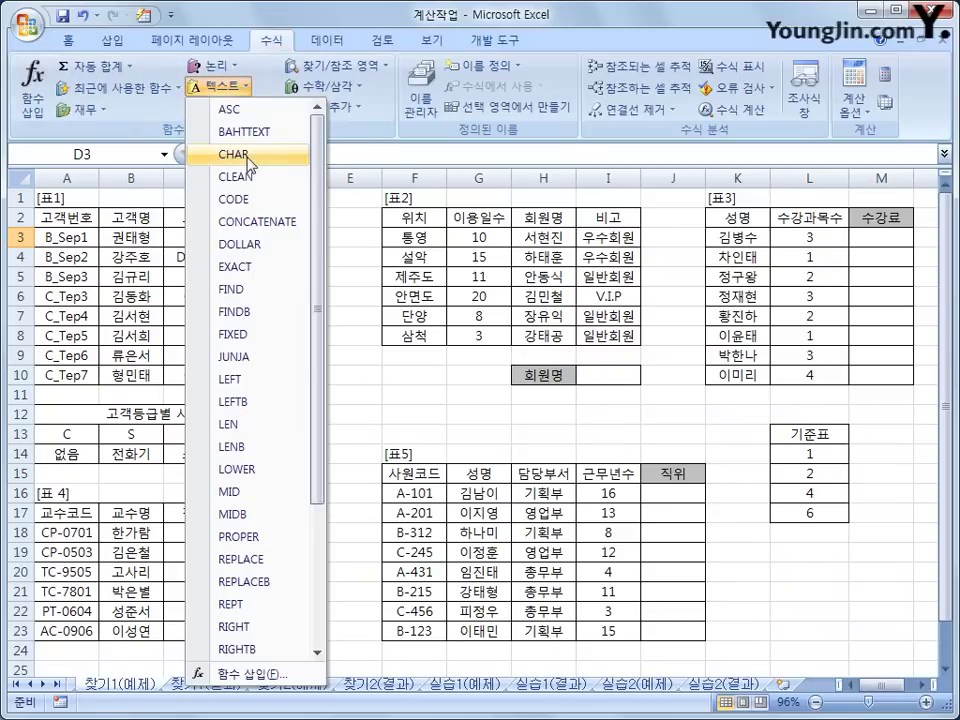
pyautogui.click(259, 388)
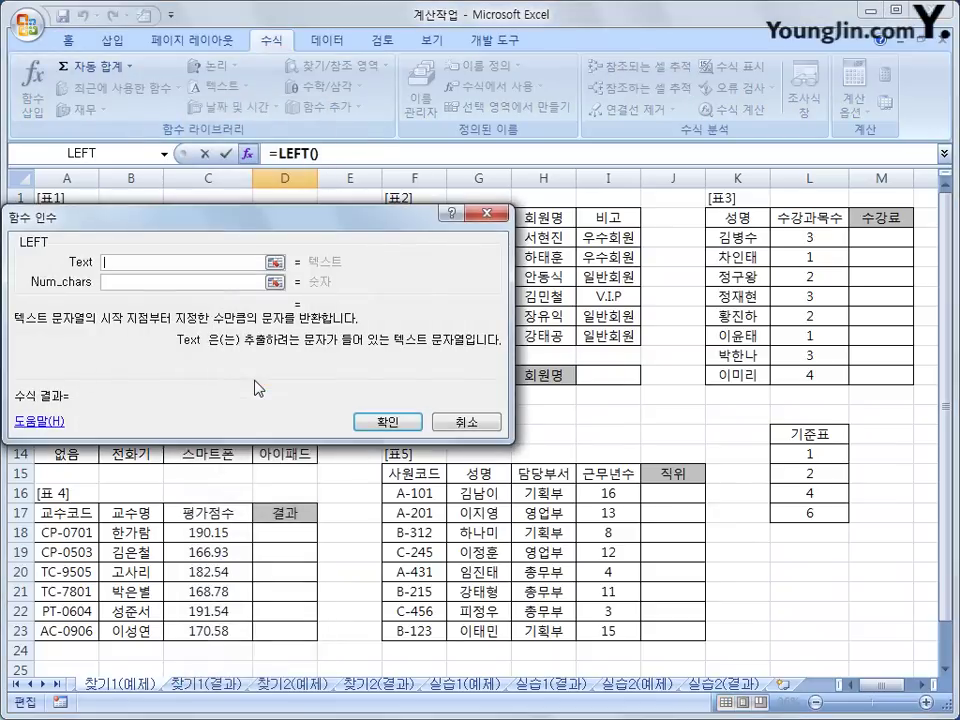
pyautogui.click(208, 240)
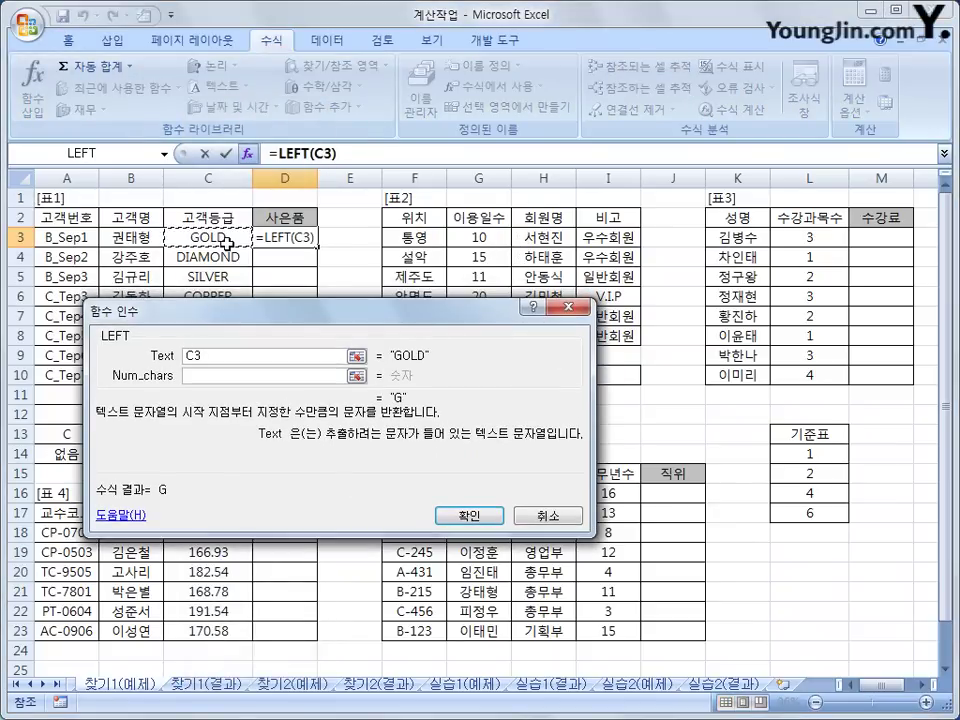
pyautogui.click(217, 376)
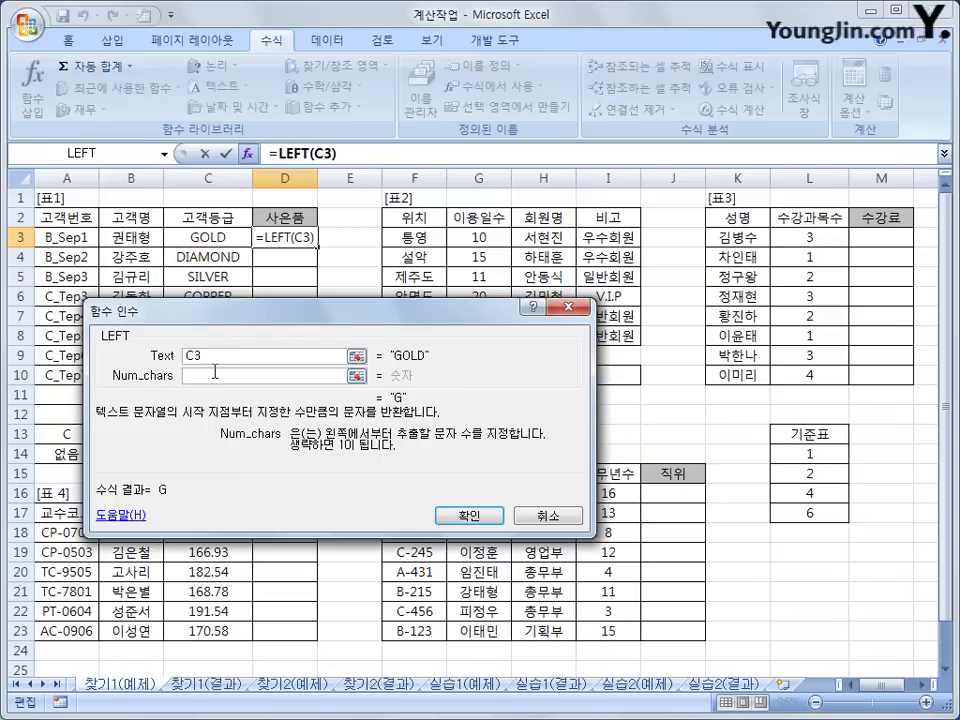
pyautogui.write('1')
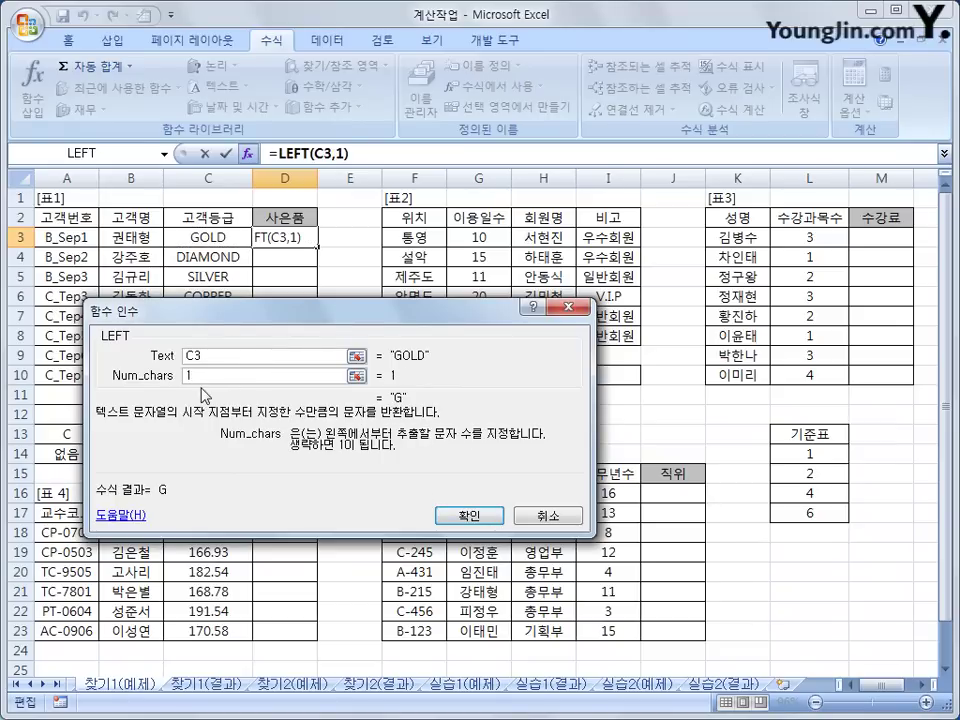
pyautogui.click(445, 516)
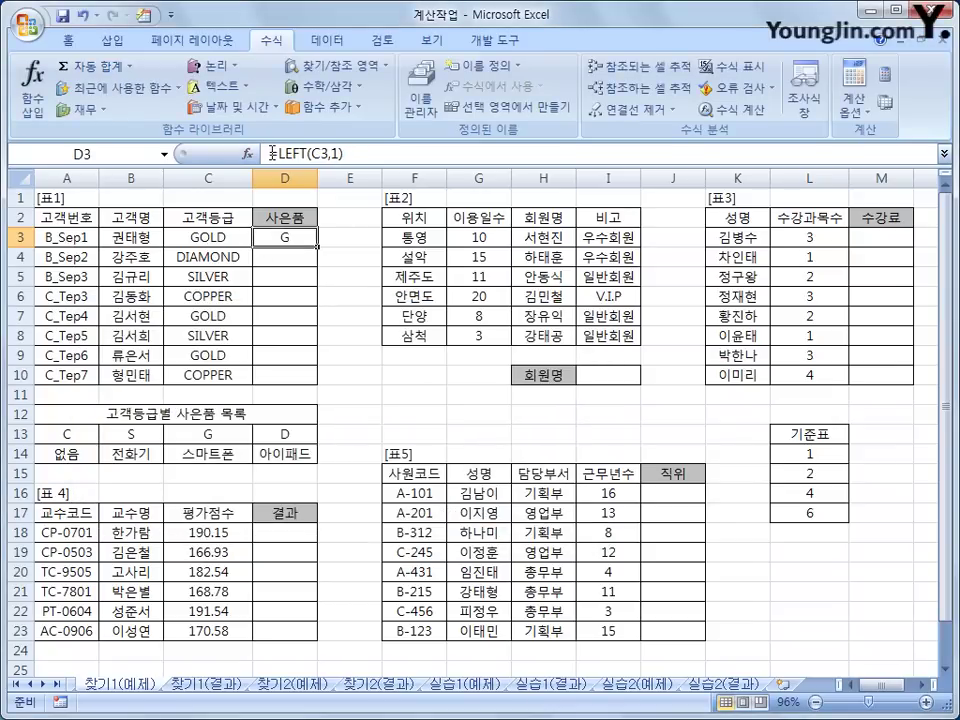
# - Cut LEFT(C3,1) out of the D3 formula and reuse it as the Lookup_value of an HLOOKUP function
pyautogui.moveTo(271, 152); pyautogui.dragTo(380, 155)
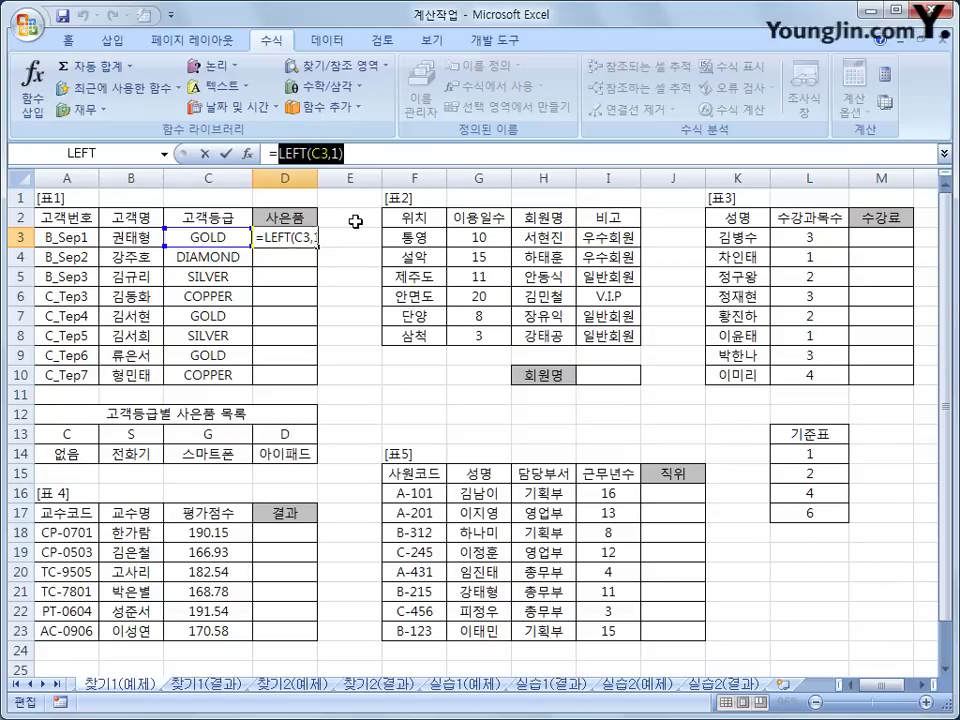
pyautogui.rightClick(361, 153)
pyautogui.click(392, 161)
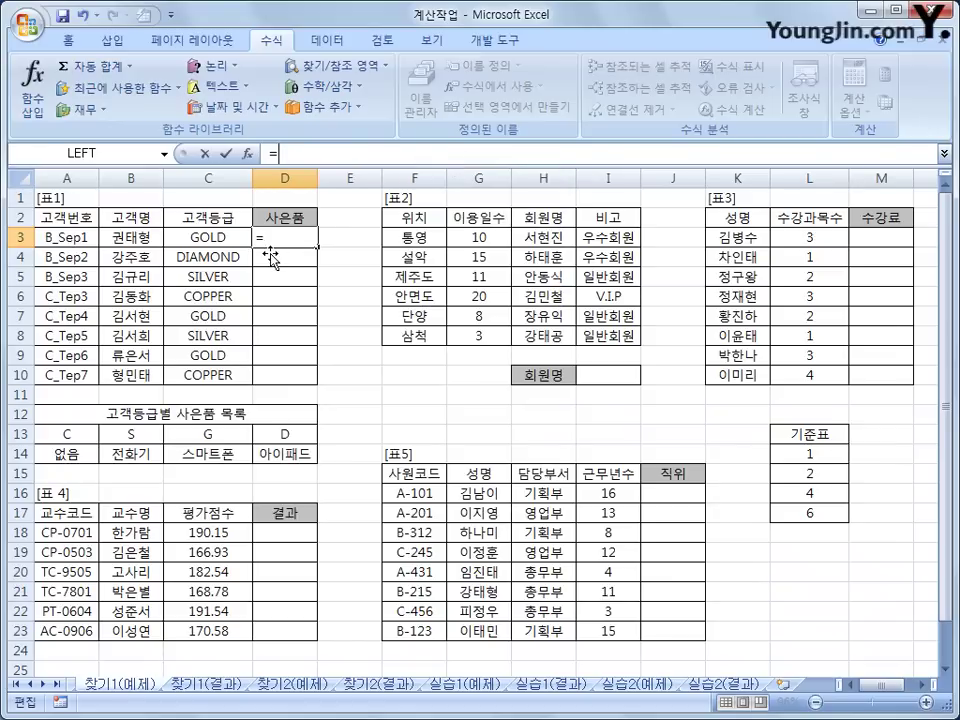
pyautogui.click(318, 70)
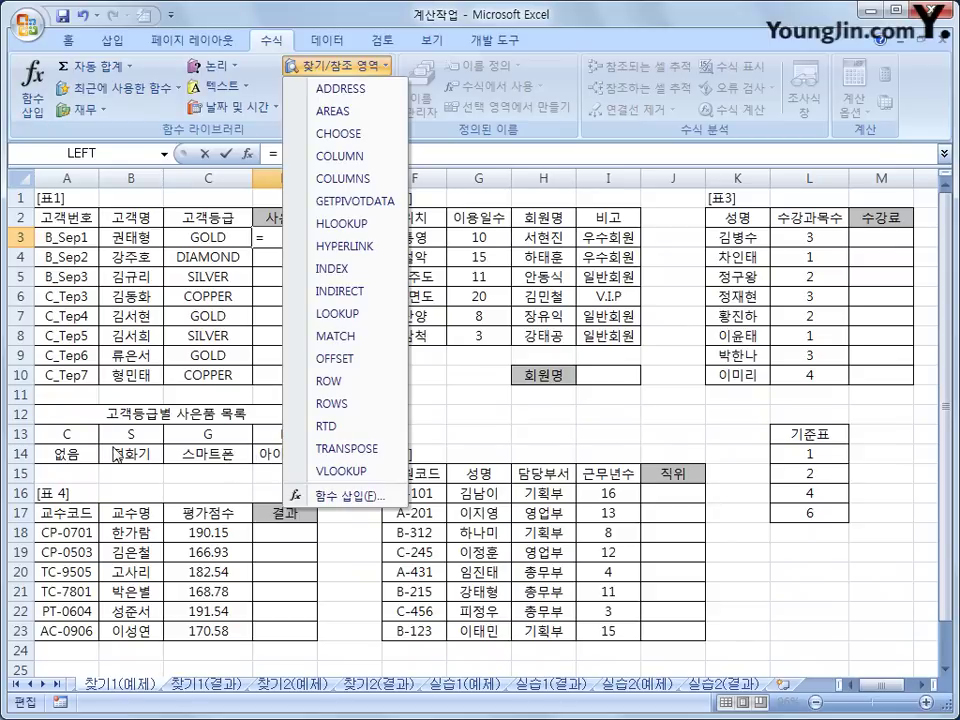
pyautogui.click(372, 224)
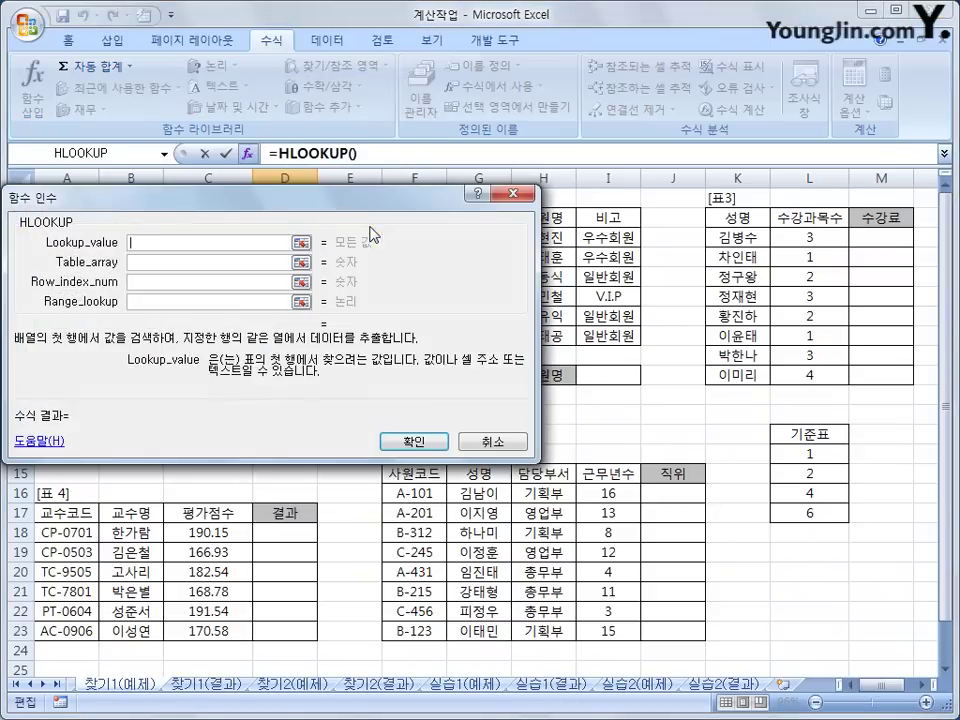
pyautogui.moveTo(373, 180); pyautogui.dragTo(706, 190)
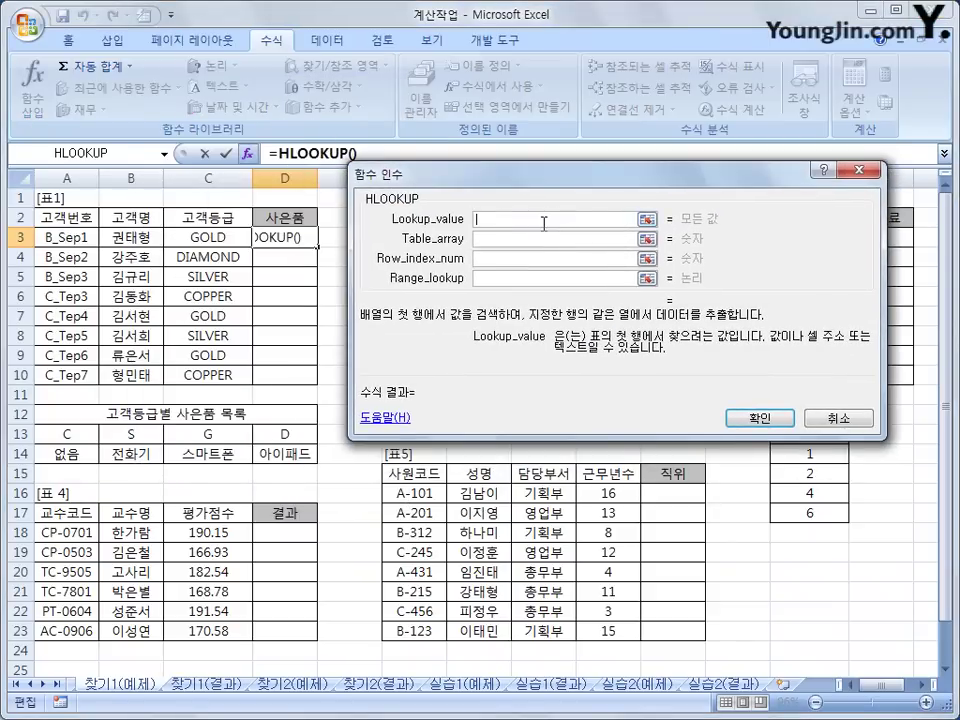
pyautogui.rightClick(499, 224)
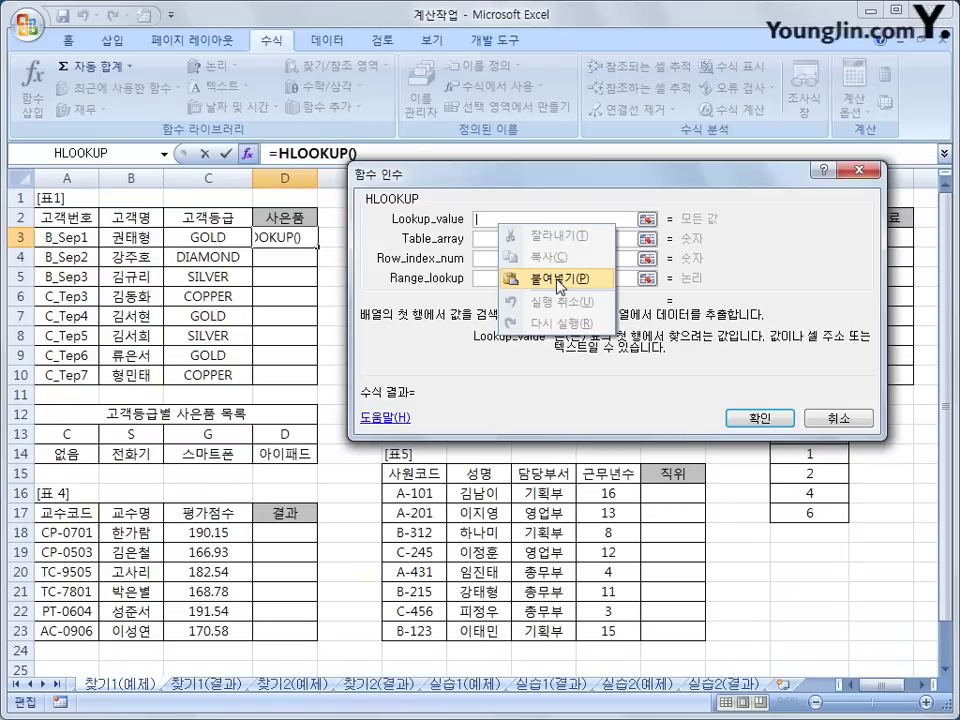
pyautogui.click(557, 280)
# - Complete the HLOOKUP in D3 with table array $A$13:$D$14, row index 2 and range lookup 0
pyautogui.click(516, 240)
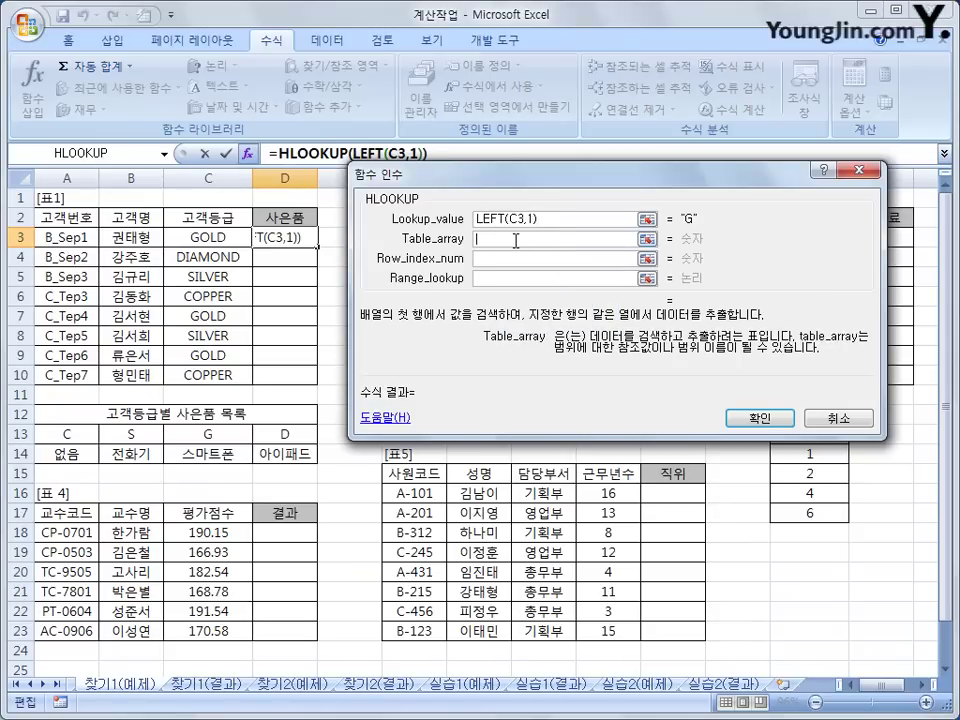
pyautogui.moveTo(58, 436); pyautogui.dragTo(279, 453)
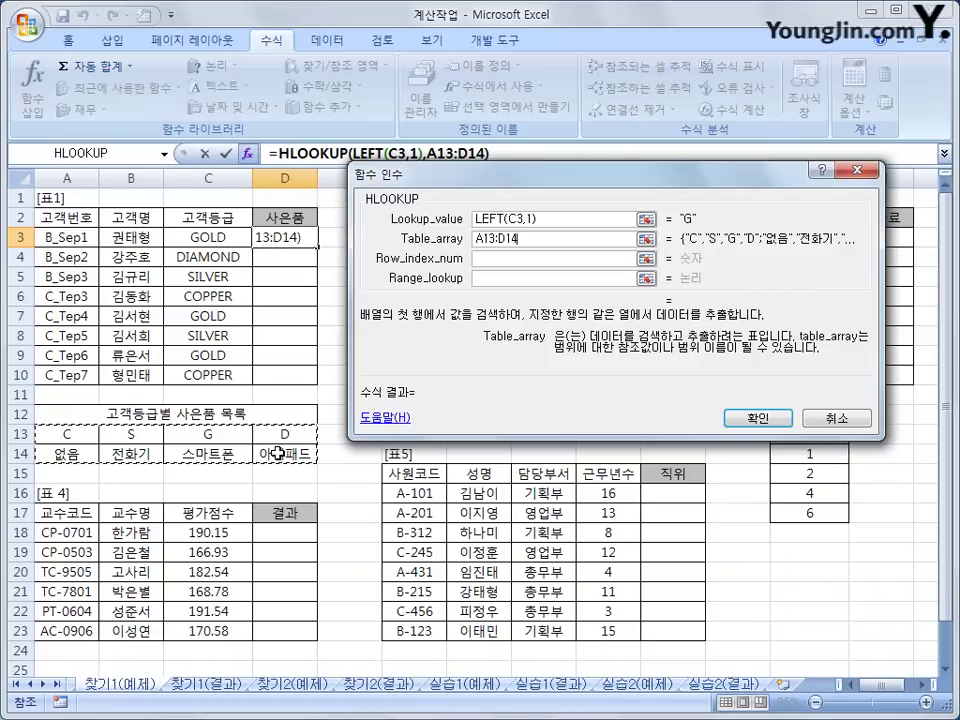
pyautogui.press('F4')
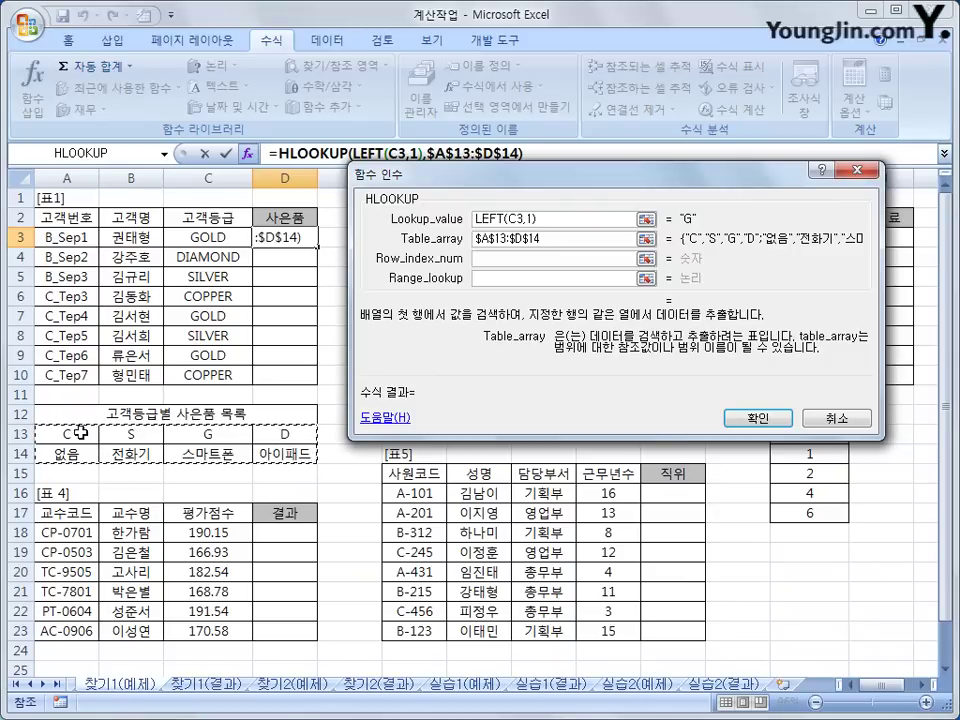
pyautogui.click(489, 262)
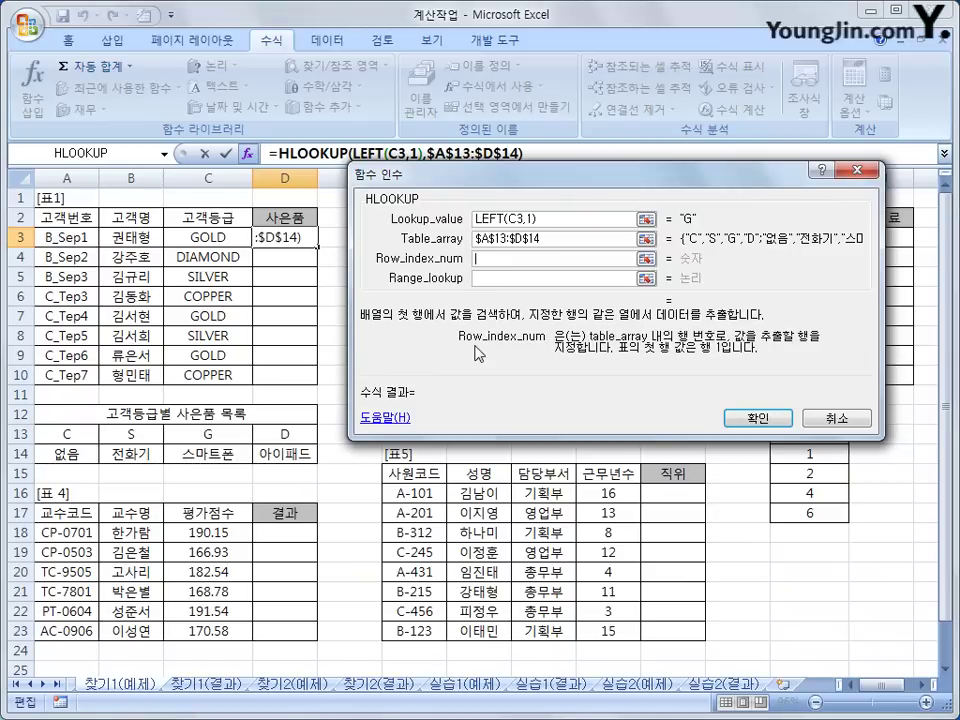
pyautogui.write('2')
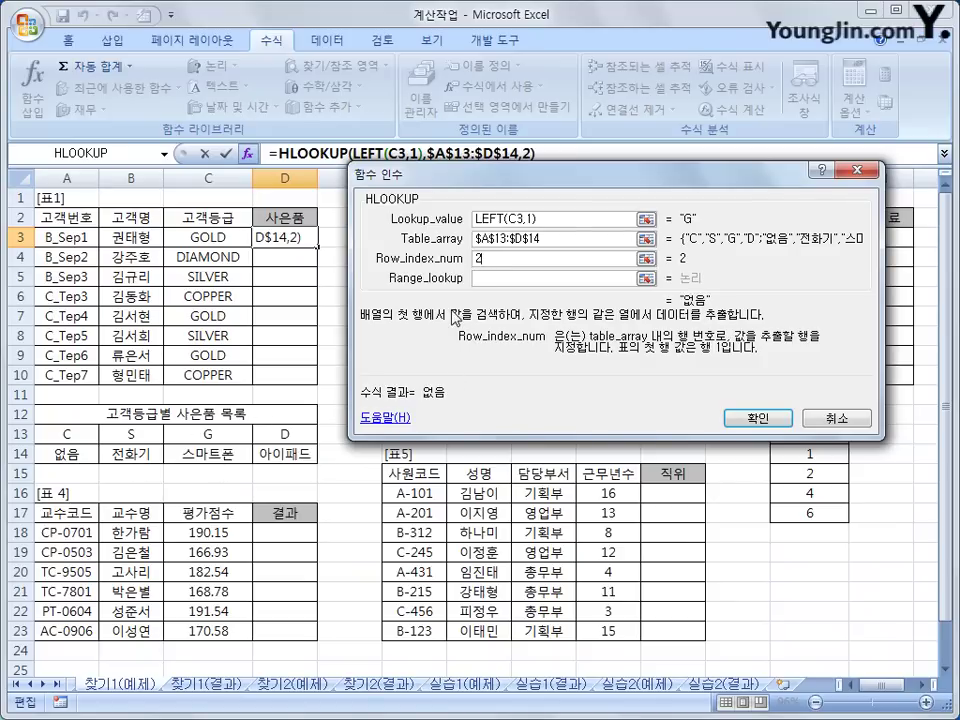
pyautogui.press('Tab')
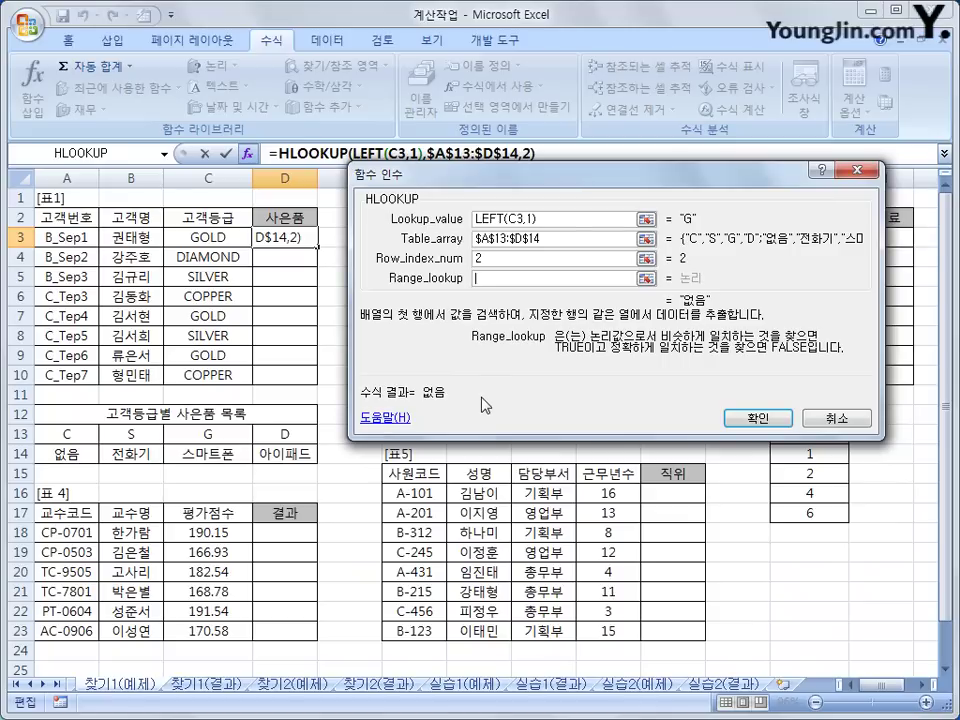
pyautogui.write('0')
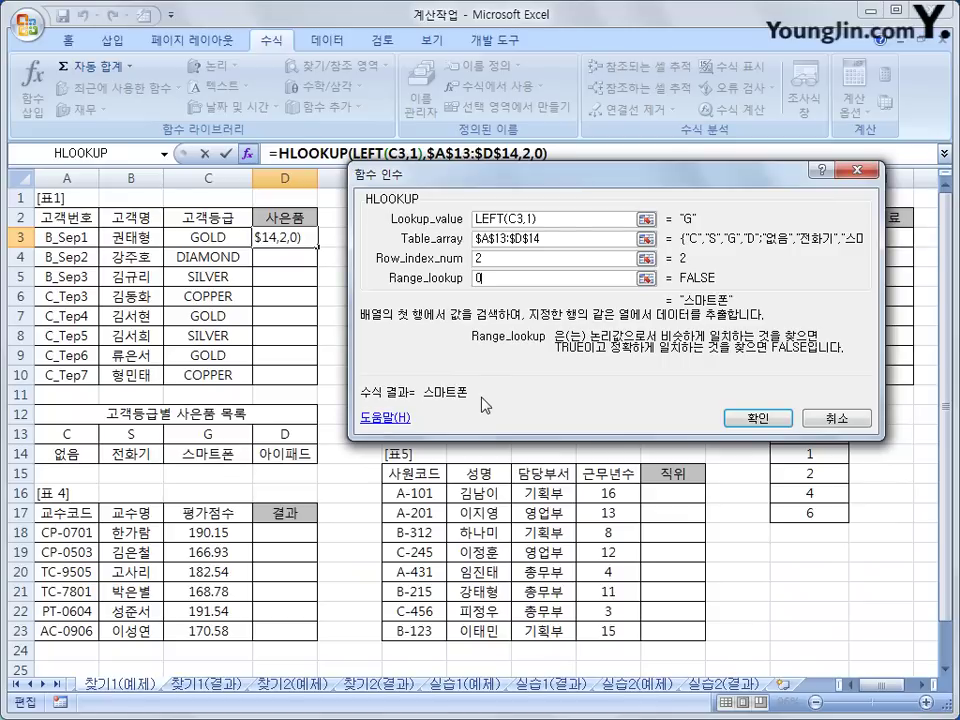
pyautogui.click(750, 418)
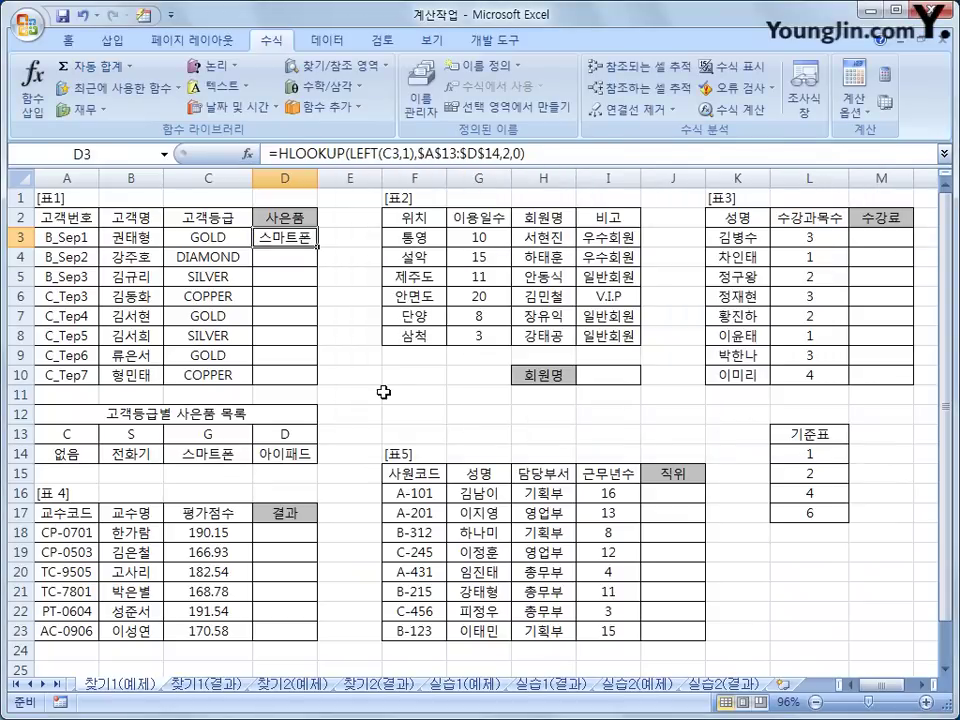
# - Fill the D3 gift formula down through D10 and check the copied formulas in D4:D6
pyautogui.moveTo(317, 247); pyautogui.dragTo(304, 377)
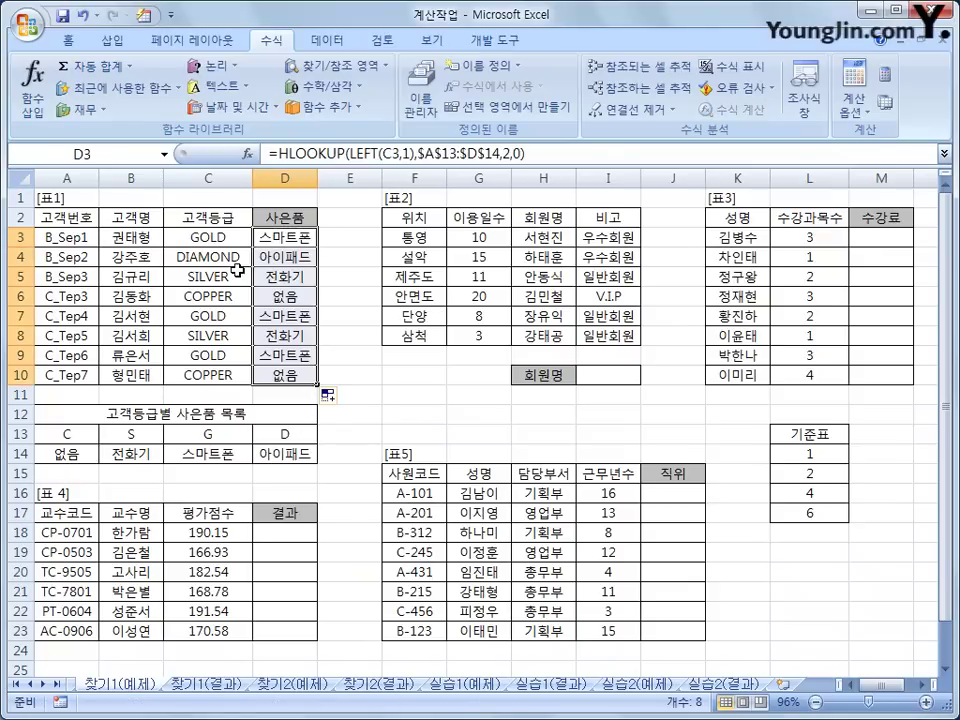
pyautogui.click(298, 266)
pyautogui.click(296, 284)
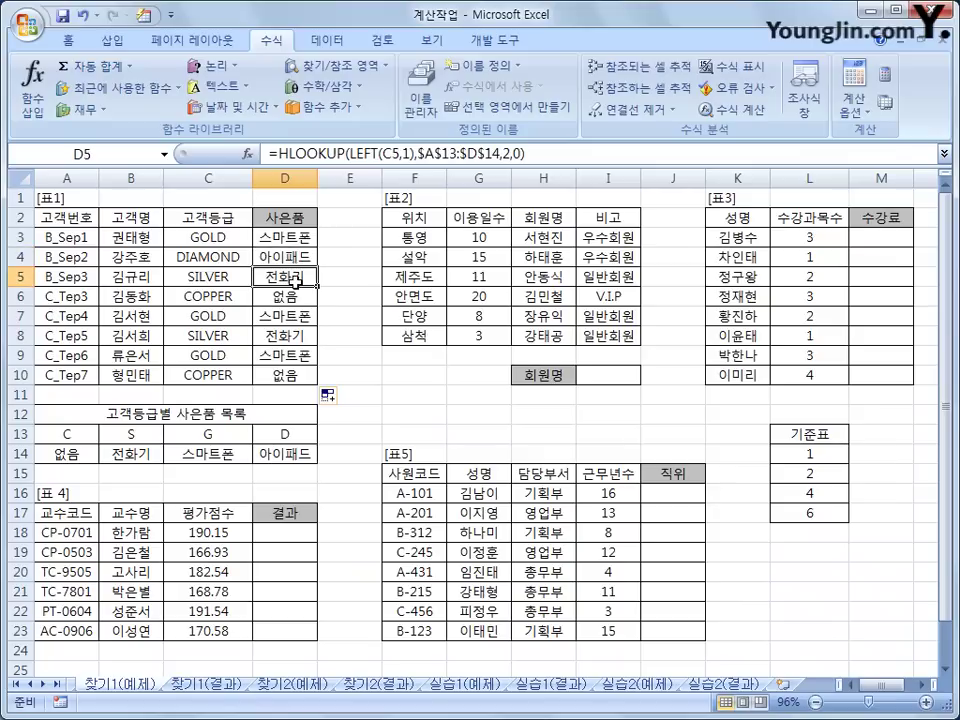
pyautogui.click(296, 298)
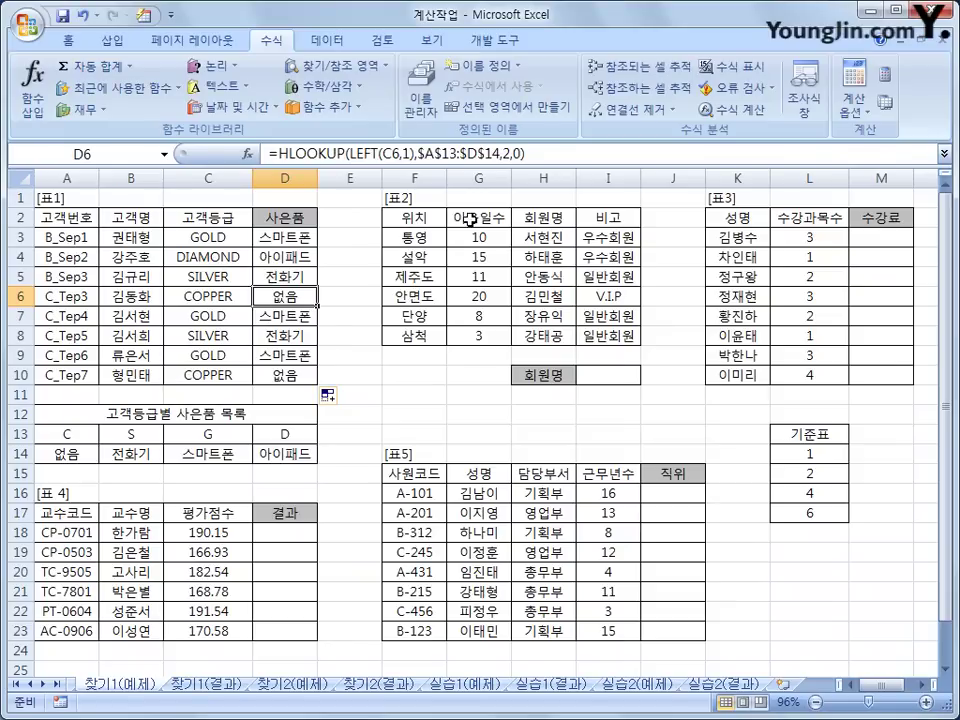
# - Examine the usage days (이용일수) in G3:G8 of [표2]
pyautogui.moveTo(470, 219); pyautogui.dragTo(478, 336)
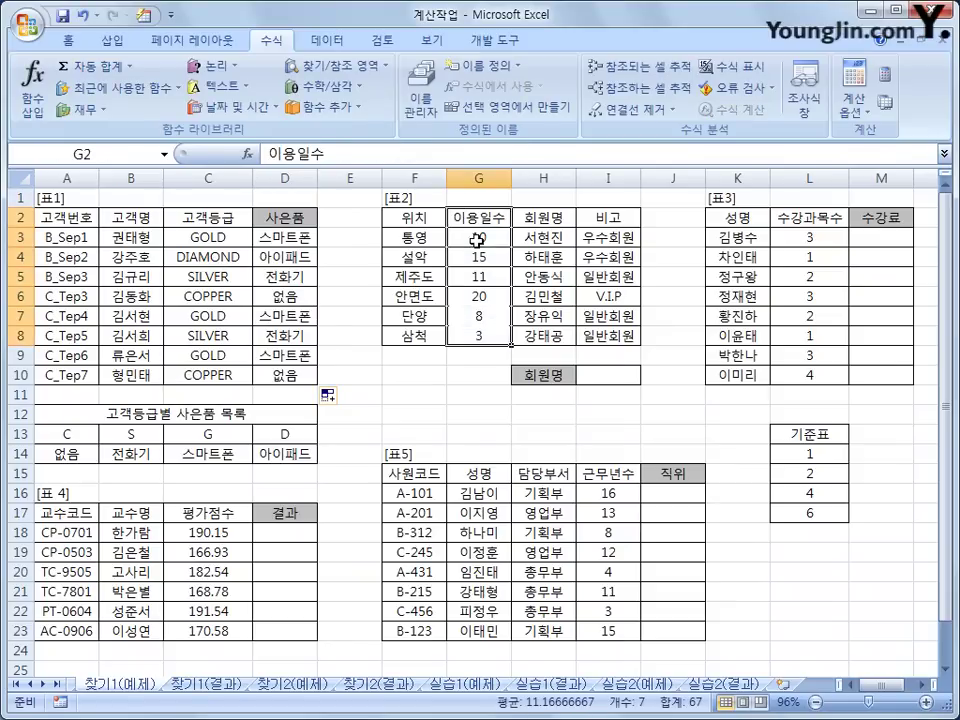
pyautogui.moveTo(477, 240); pyautogui.dragTo(477, 326)
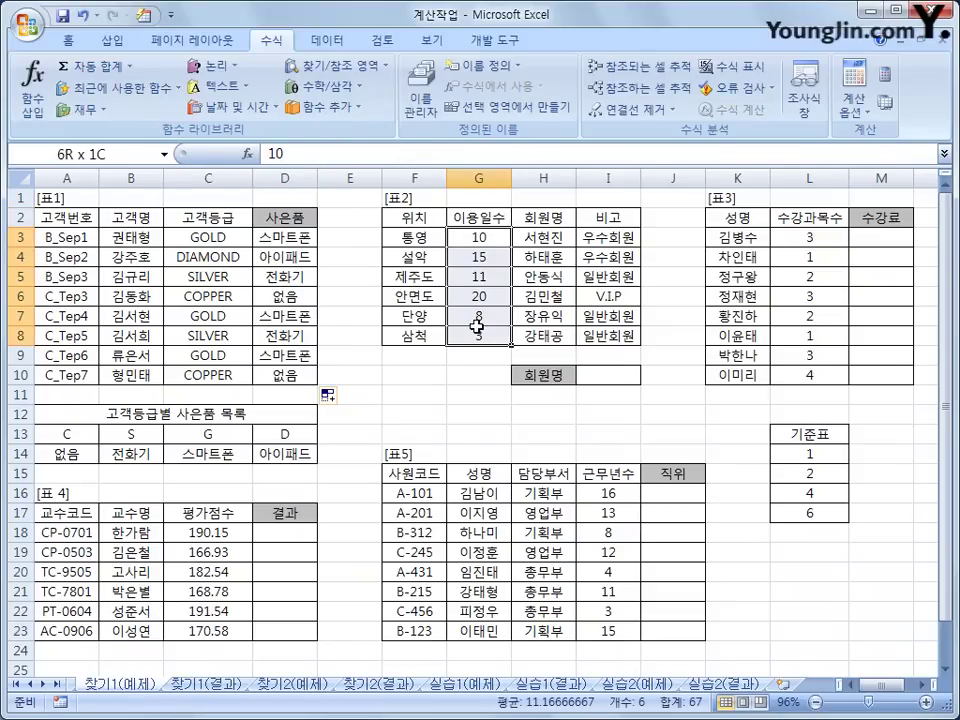
pyautogui.moveTo(477, 326); pyautogui.dragTo(477, 330)
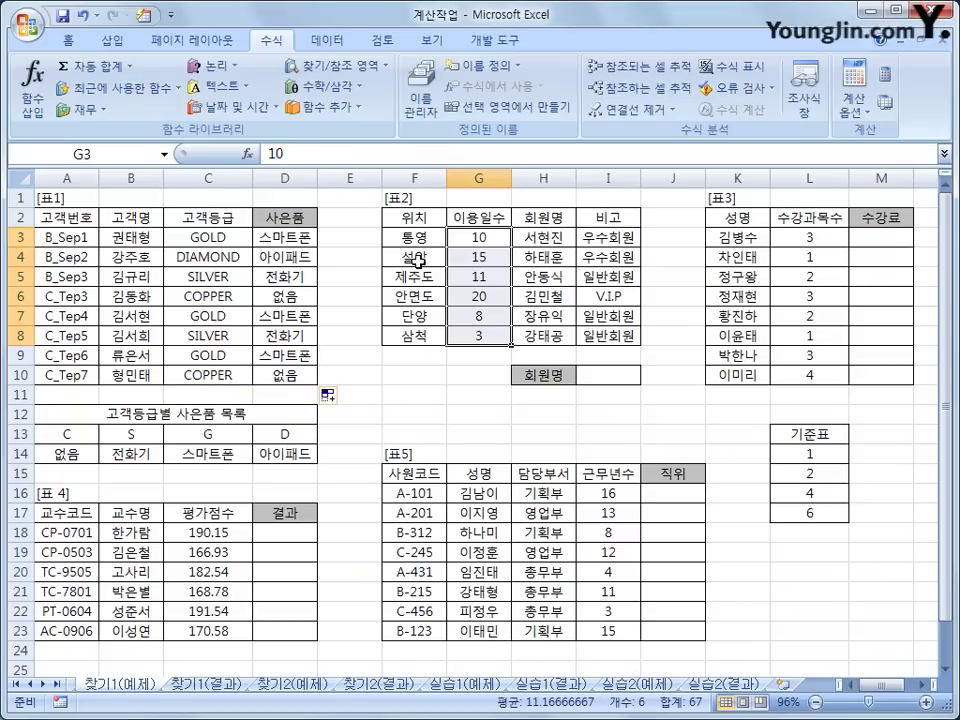
pyautogui.press('Right')
# - Select the 회원명 result cell I10 and look for LARGE among the statistical functions
pyautogui.click(588, 372)
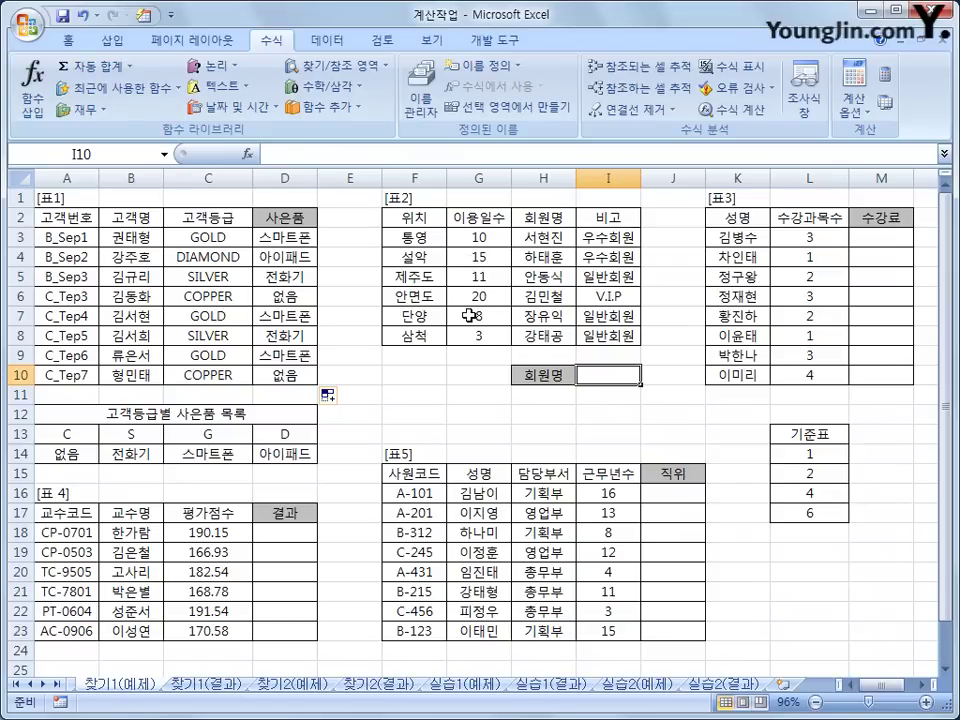
pyautogui.click(355, 105)
pyautogui.moveTo(358, 134)
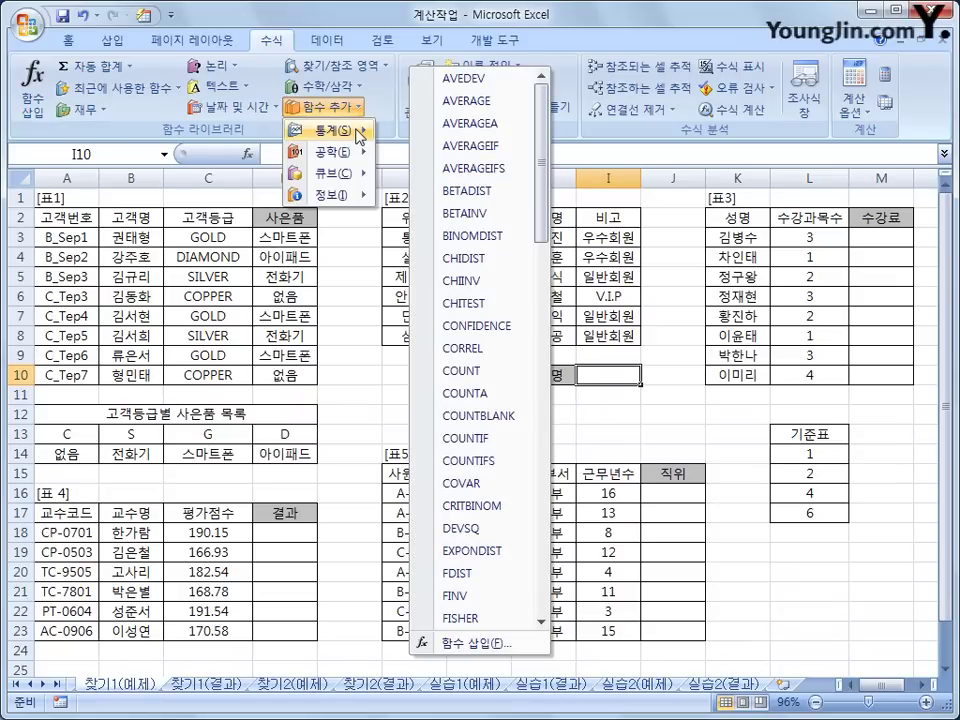
pyautogui.moveTo(540, 144); pyautogui.dragTo(547, 340)
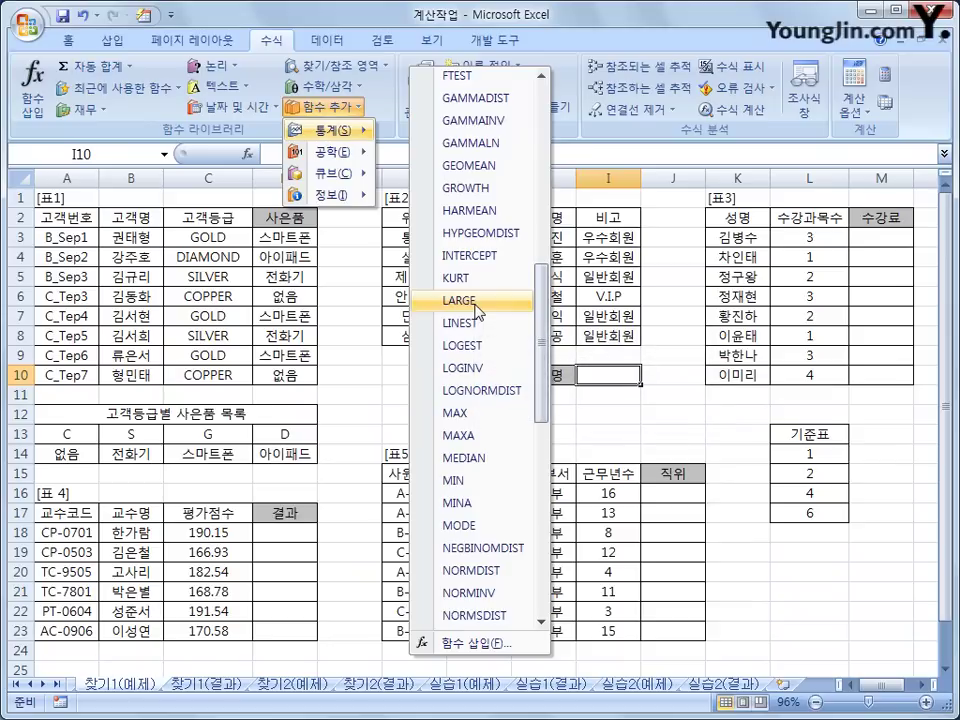
pyautogui.moveTo(330, 130)
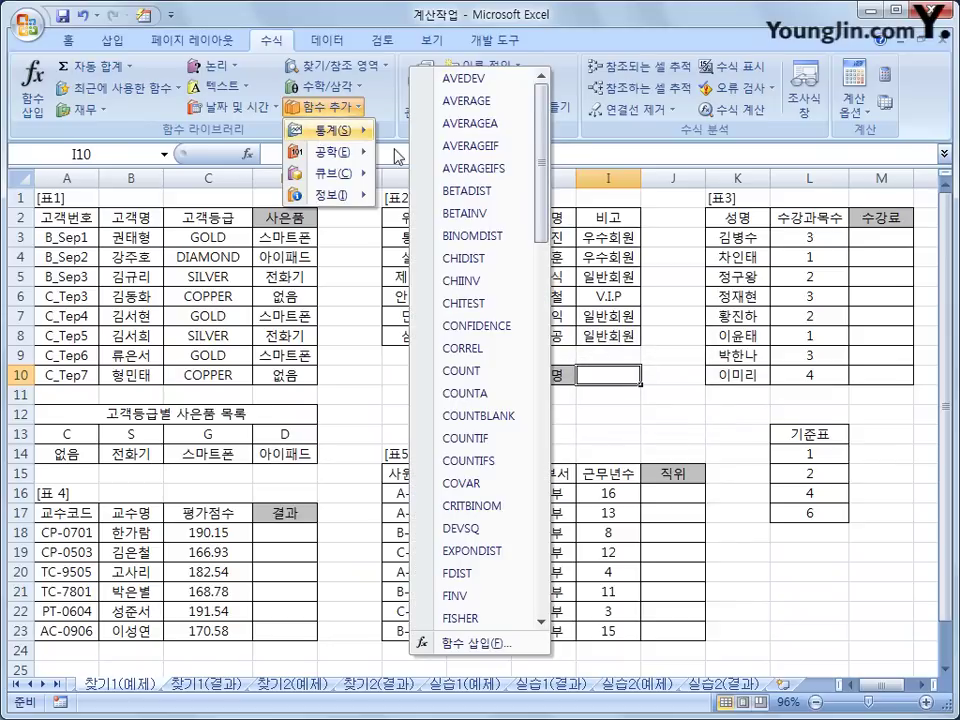
pyautogui.press('Escape')
pyautogui.press('Escape')
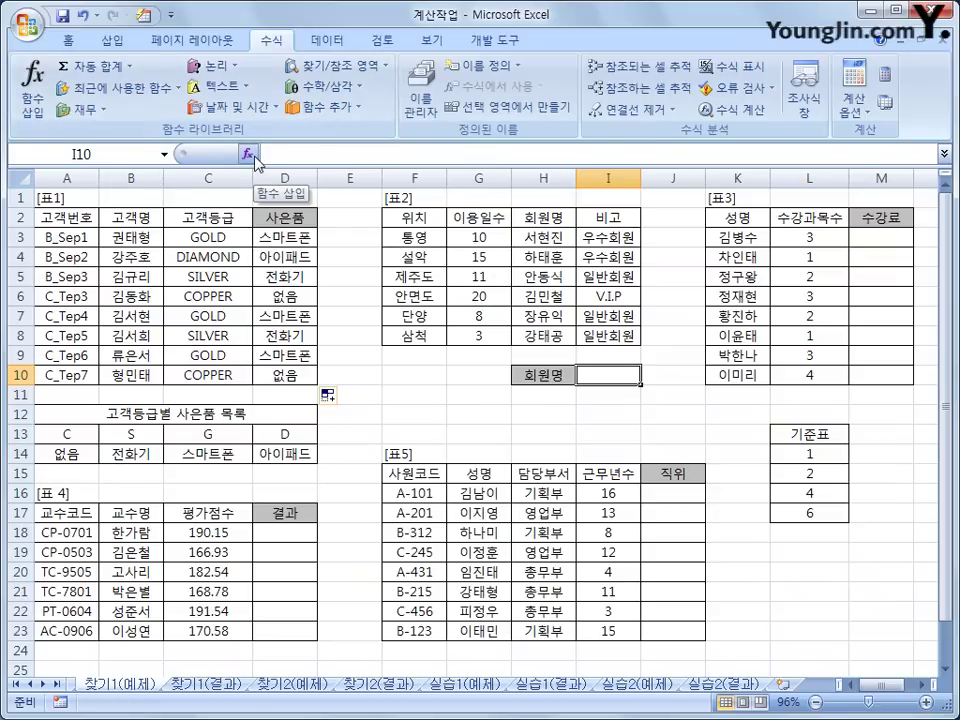
# - Insert the LARGE function into I10, choosing it from the list of all function categories (모두)
pyautogui.click(250, 156)
pyautogui.moveTo(591, 180); pyautogui.dragTo(389, 191)
pyautogui.moveTo(690, 329); pyautogui.dragTo(687, 346)
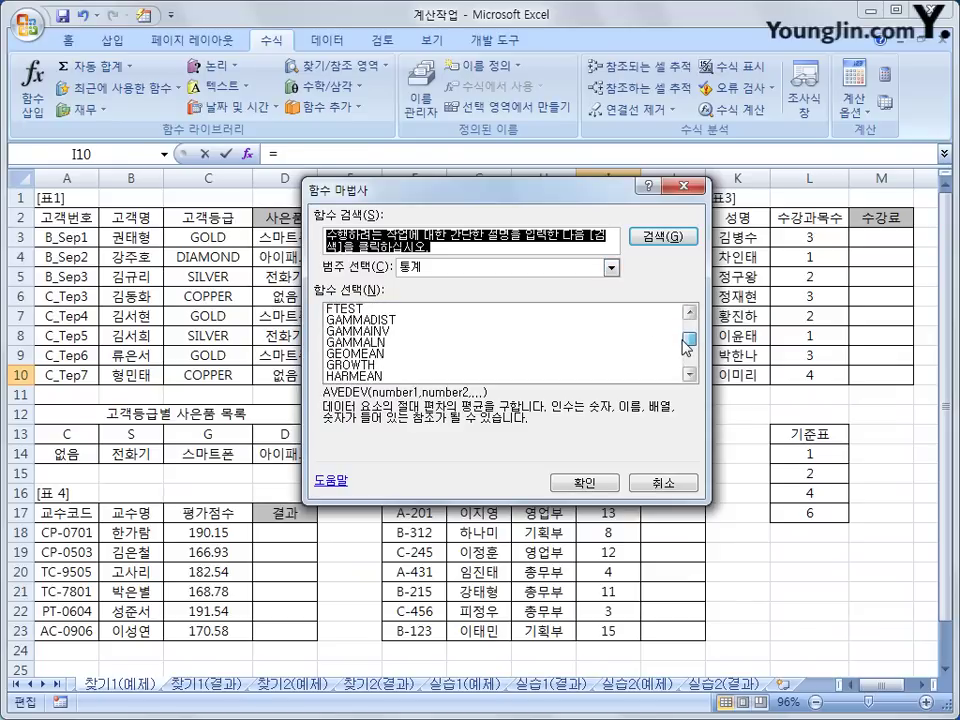
pyautogui.click(611, 267)
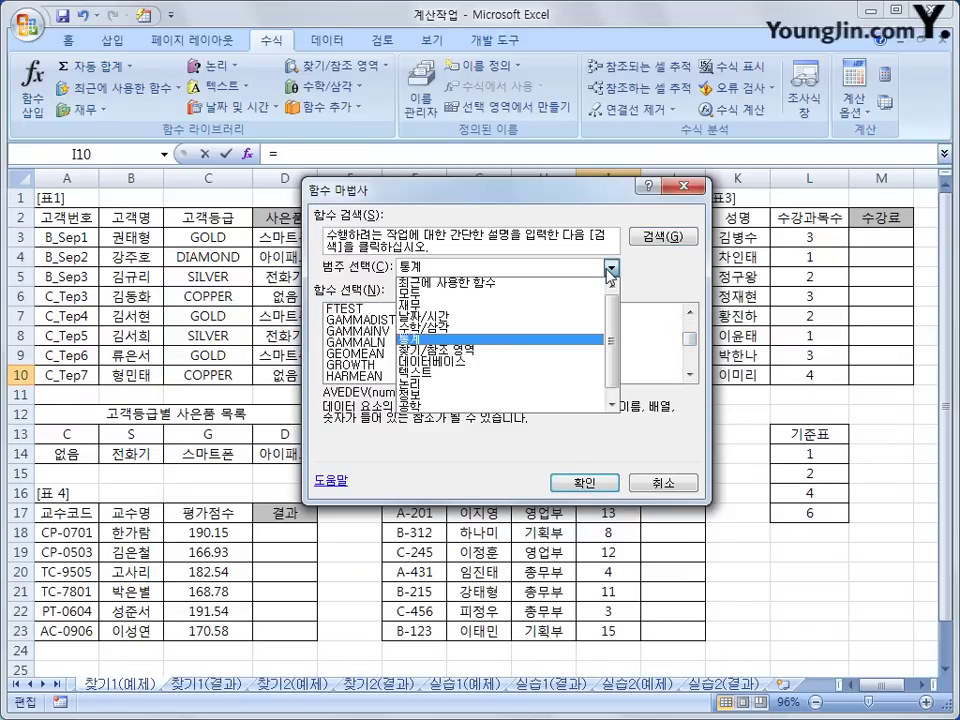
pyautogui.click(563, 296)
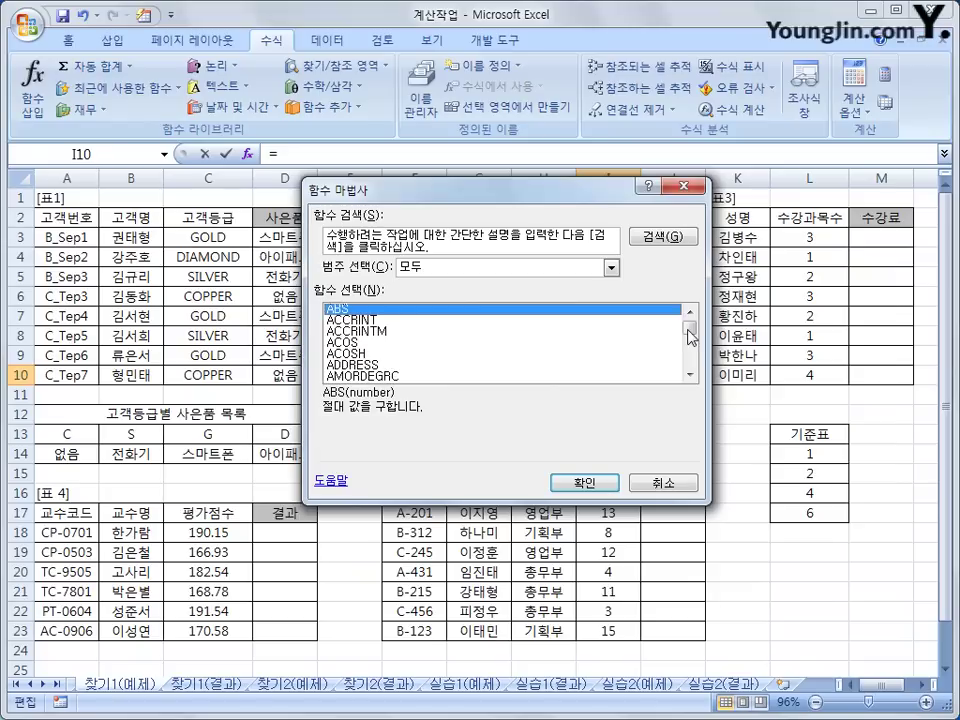
pyautogui.moveTo(689, 336); pyautogui.dragTo(690, 350)
pyautogui.click(689, 374)
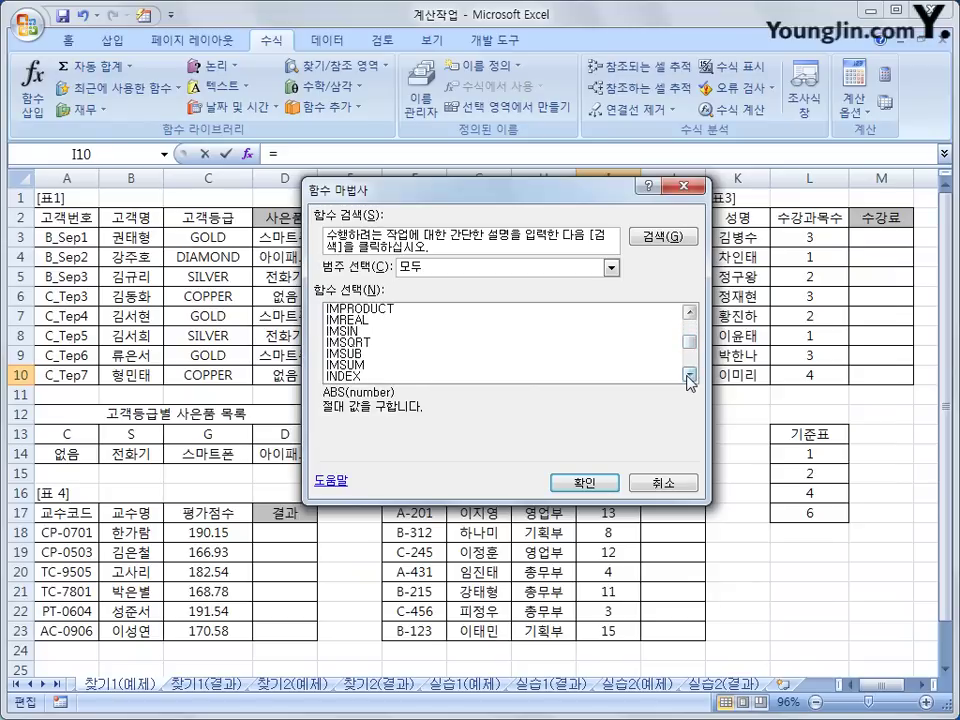
pyautogui.click(689, 374)
pyautogui.click(689, 374)
pyautogui.click(689, 374)
pyautogui.click(689, 374)
pyautogui.click(689, 374)
pyautogui.click(689, 374)
pyautogui.moveTo(689, 343)
pyautogui.mouseDown()
pyautogui.moveTo(689, 374)
pyautogui.moveTo(693, 350)
pyautogui.mouseUp()
pyautogui.click(689, 374)
pyautogui.click(689, 374)
pyautogui.click(689, 374)
pyautogui.click(689, 374)
pyautogui.click(689, 374)
pyautogui.click(689, 311)
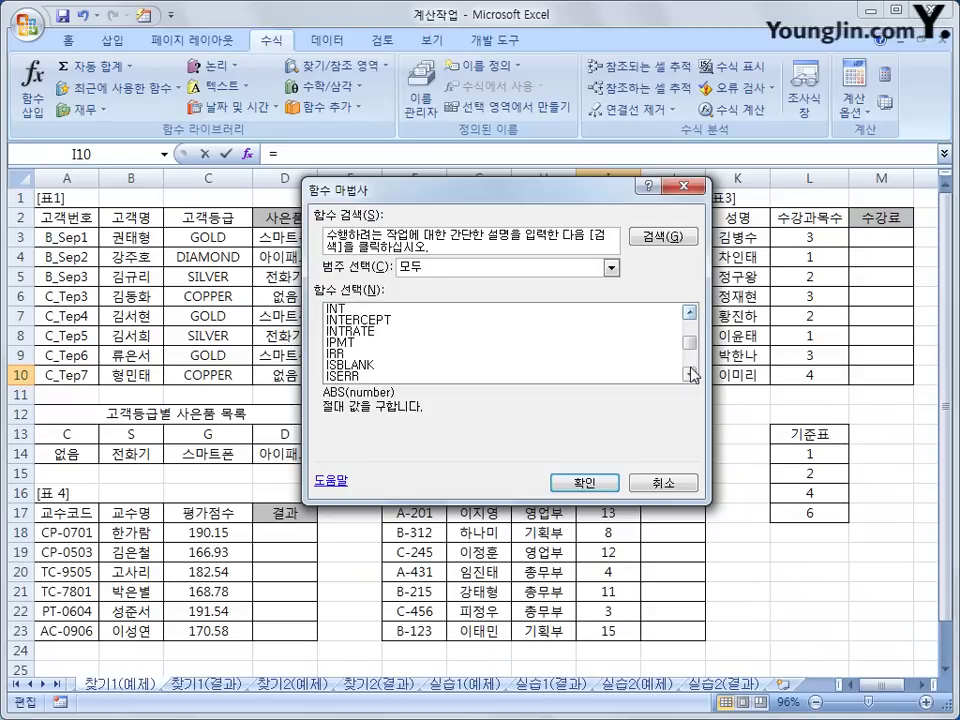
pyautogui.click(689, 374)
pyautogui.click(689, 374)
pyautogui.click(689, 374)
pyautogui.click(689, 374)
pyautogui.click(689, 374)
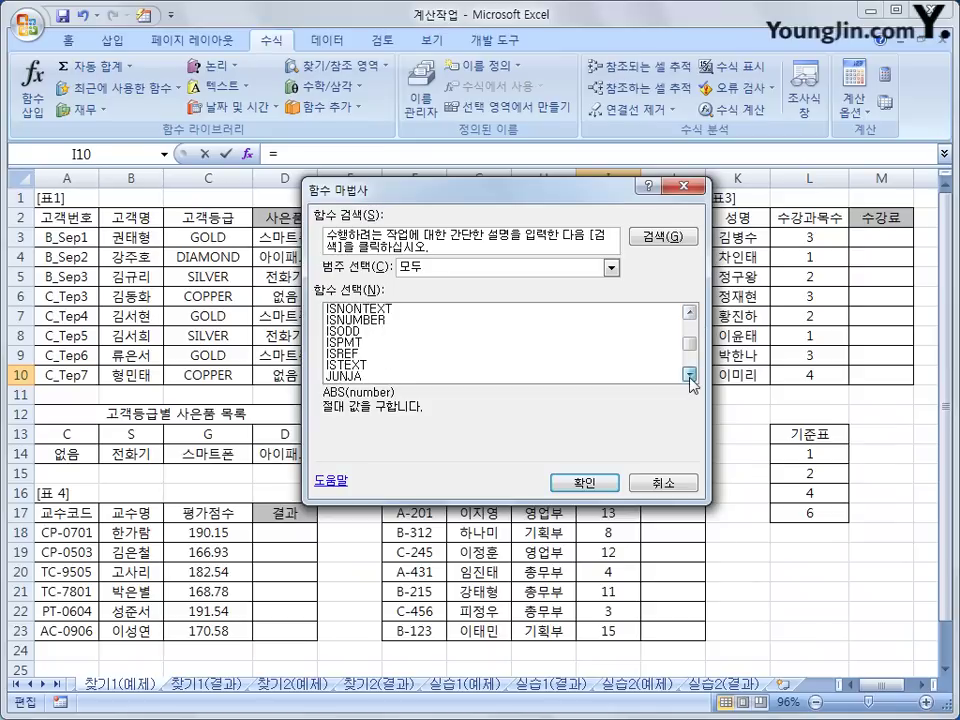
pyautogui.click(689, 374)
pyautogui.click(381, 321)
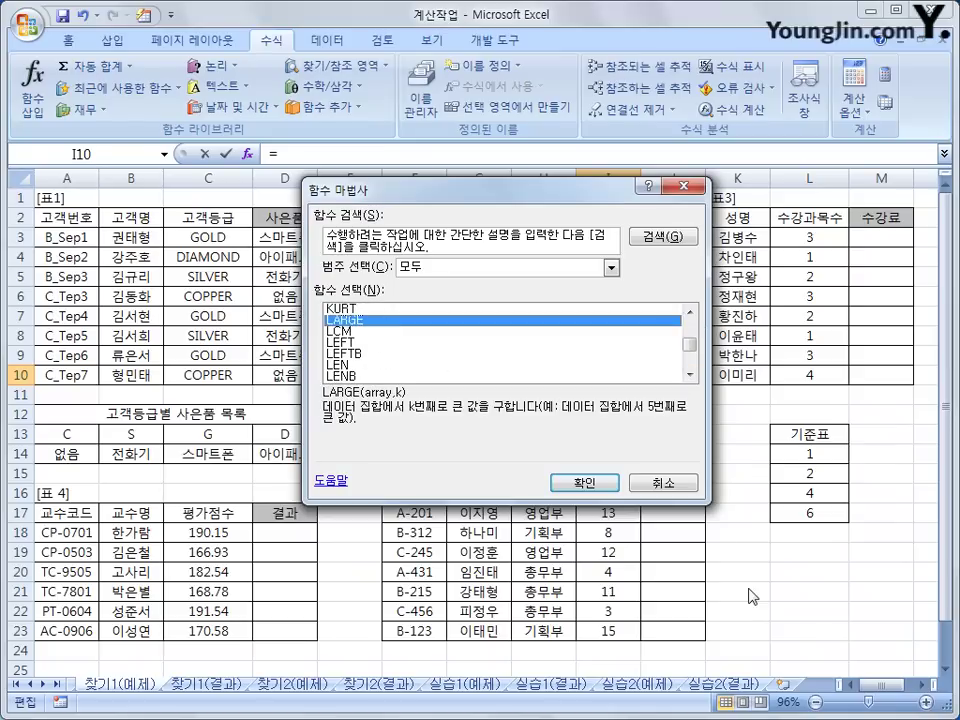
pyautogui.click(585, 482)
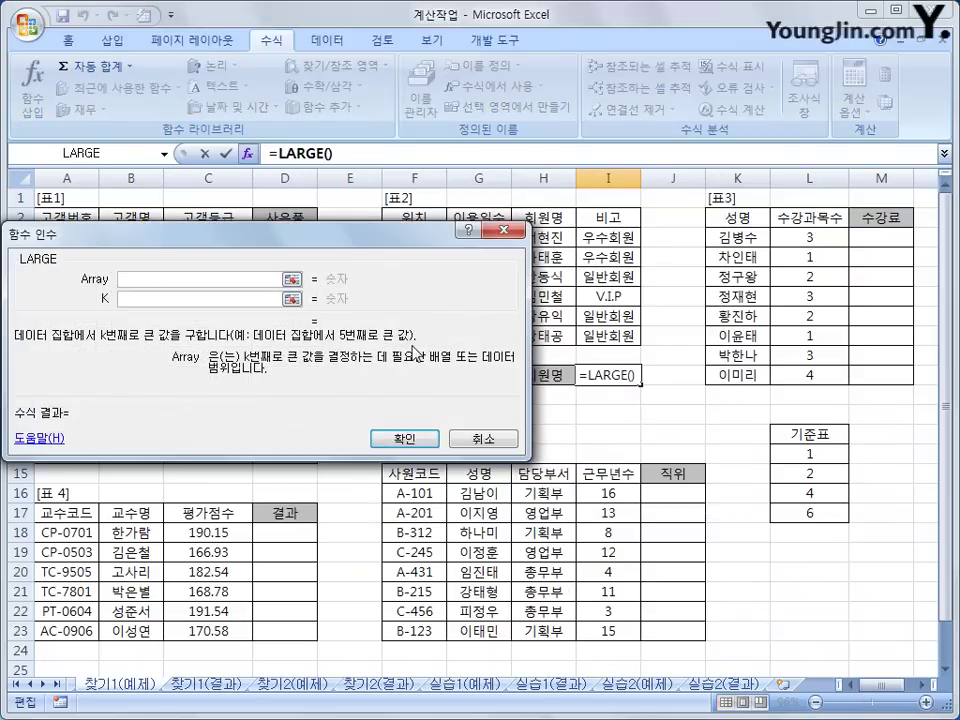
# - Set the LARGE arguments in I10 to array G3:G8 and K 1, and confirm the formula
pyautogui.moveTo(250, 233); pyautogui.dragTo(422, 413)
pyautogui.click(484, 234)
pyautogui.moveTo(484, 234); pyautogui.dragTo(480, 333)
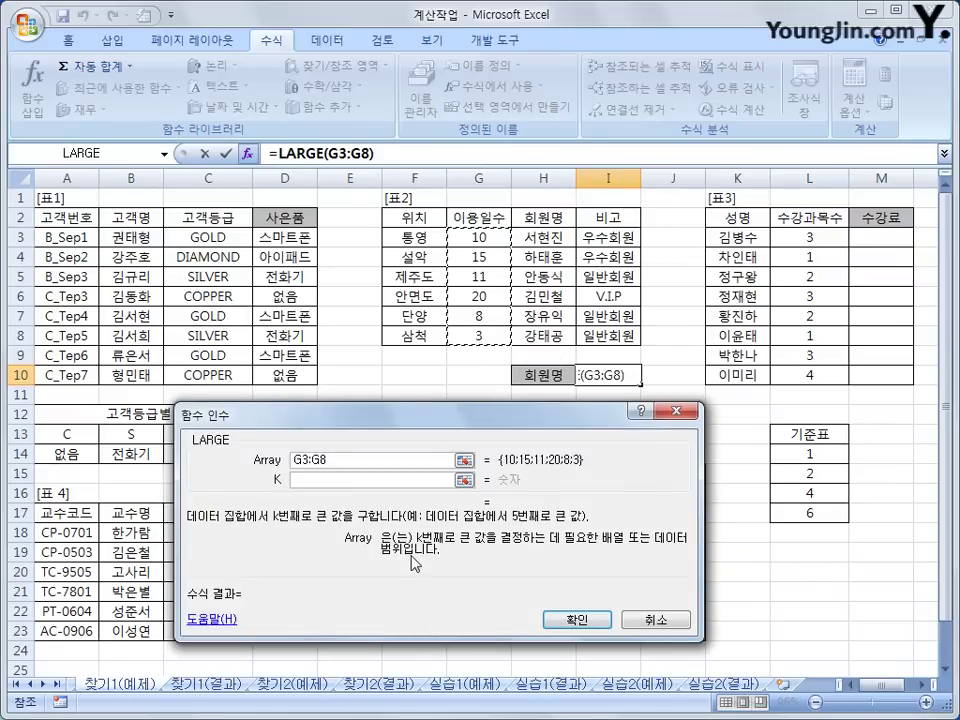
pyautogui.click(310, 482)
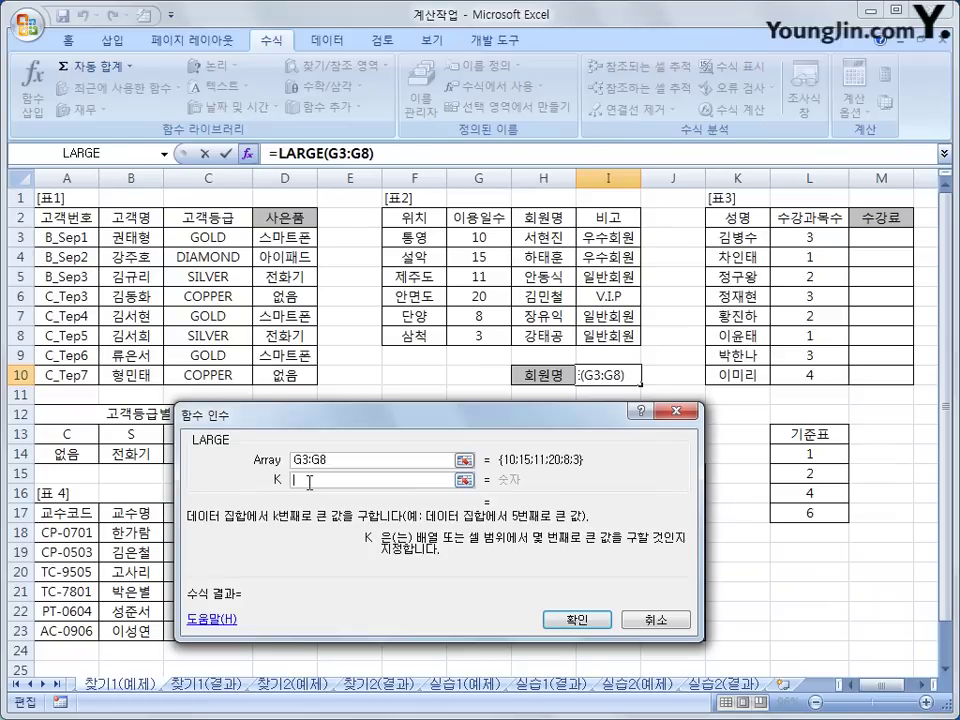
pyautogui.write('1')
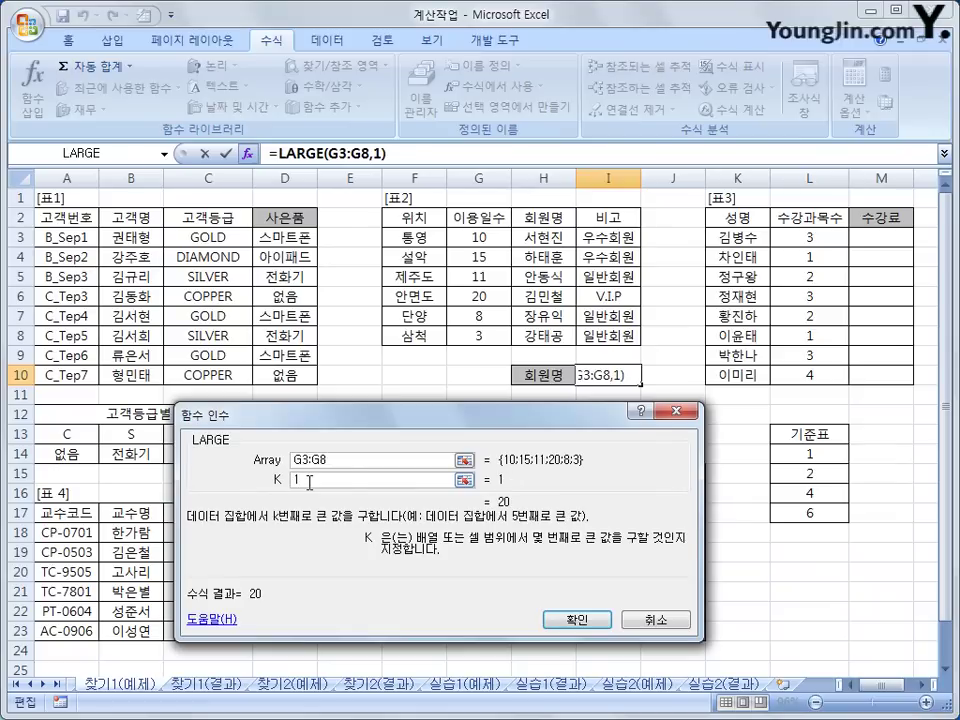
pyautogui.click(549, 627)
# - Compare the LARGE result in I10 with the usage days in G6 and the member name beside it in H6
pyautogui.click(477, 300)
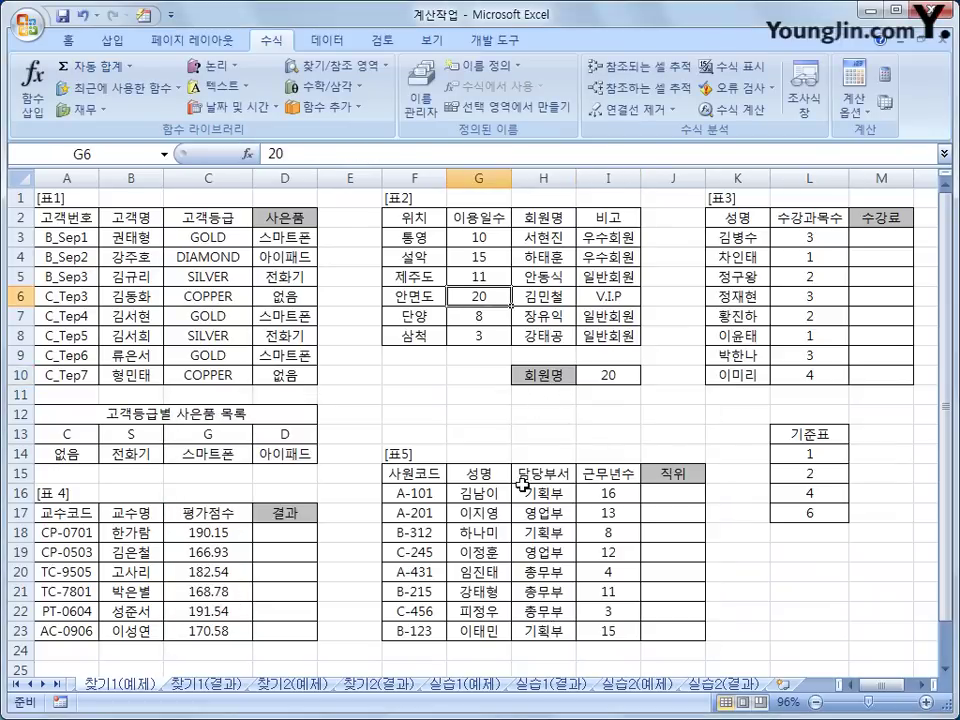
pyautogui.click(612, 379)
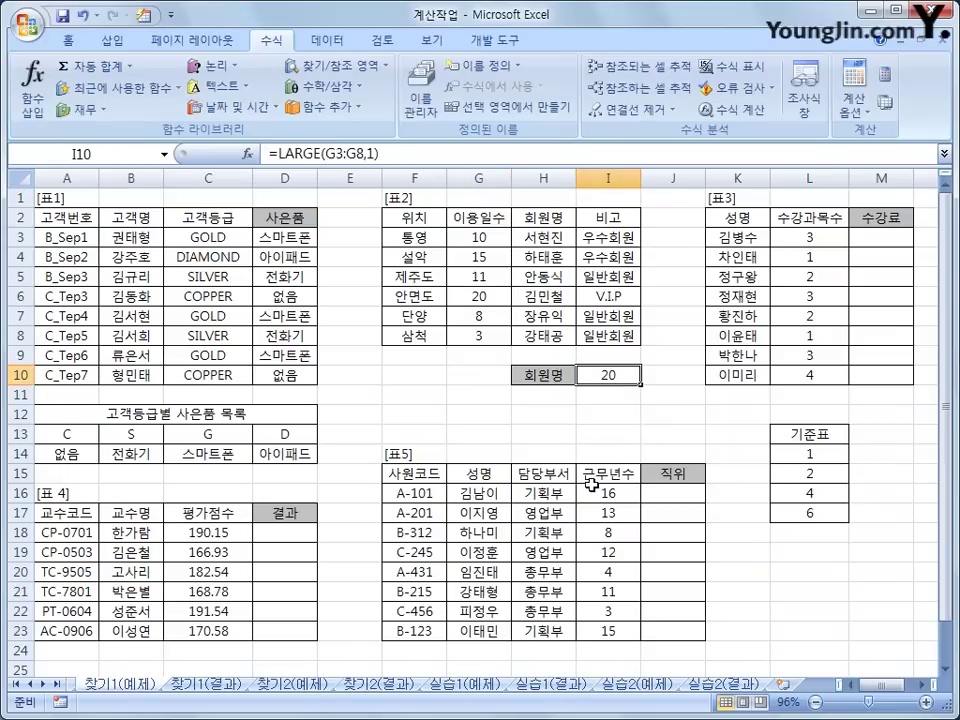
pyautogui.click(482, 298)
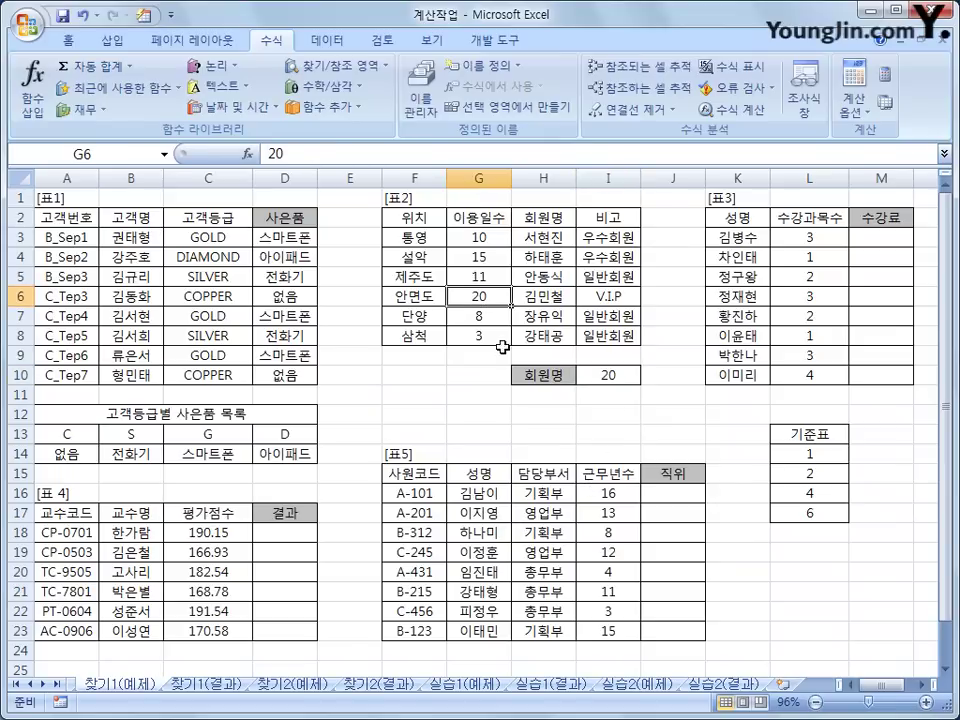
pyautogui.click(548, 298)
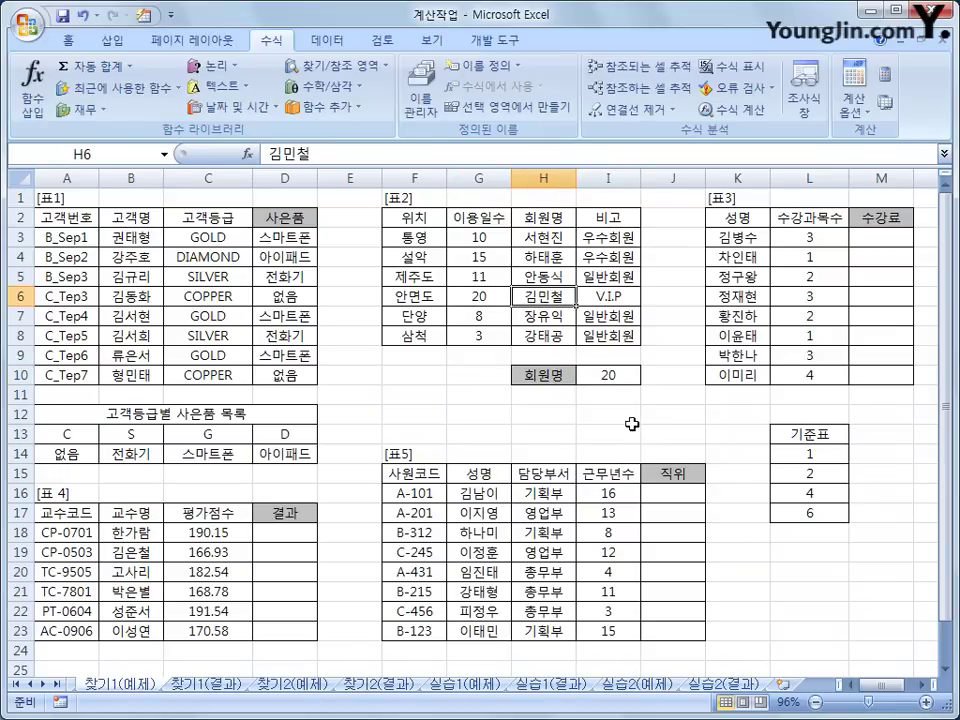
pyautogui.press('Right')
pyautogui.press('Down')
pyautogui.press('Down')
pyautogui.press('Down')
pyautogui.press('Down')
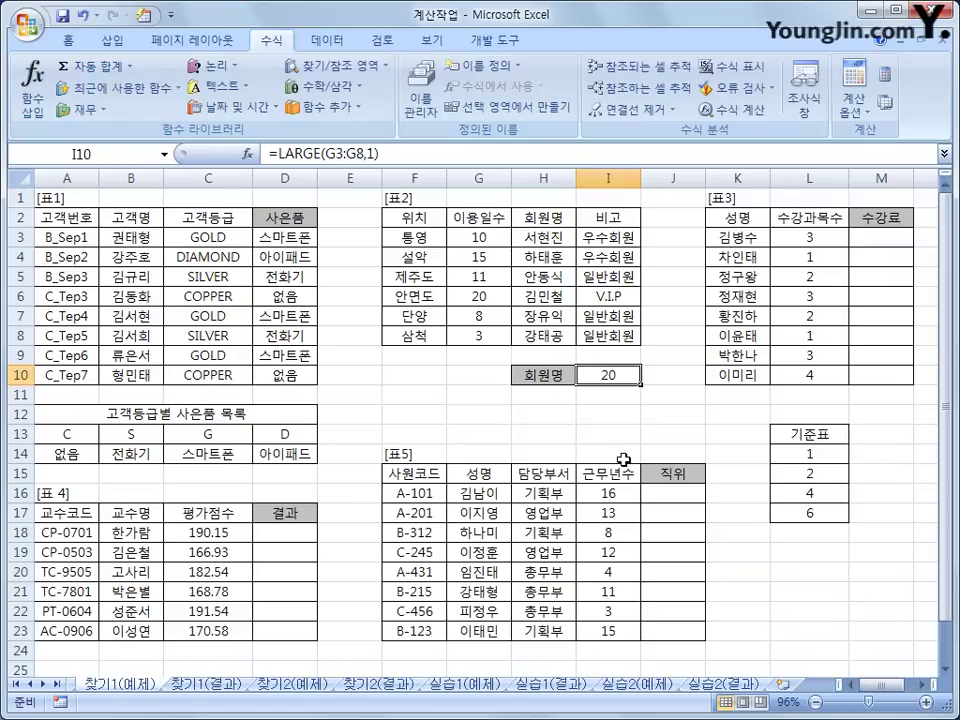
# - Cut LARGE(G3:G8,1) out of the I10 formula and reuse it as the Lookup_value of a VLOOKUP function
pyautogui.moveTo(276, 155); pyautogui.dragTo(401, 156)
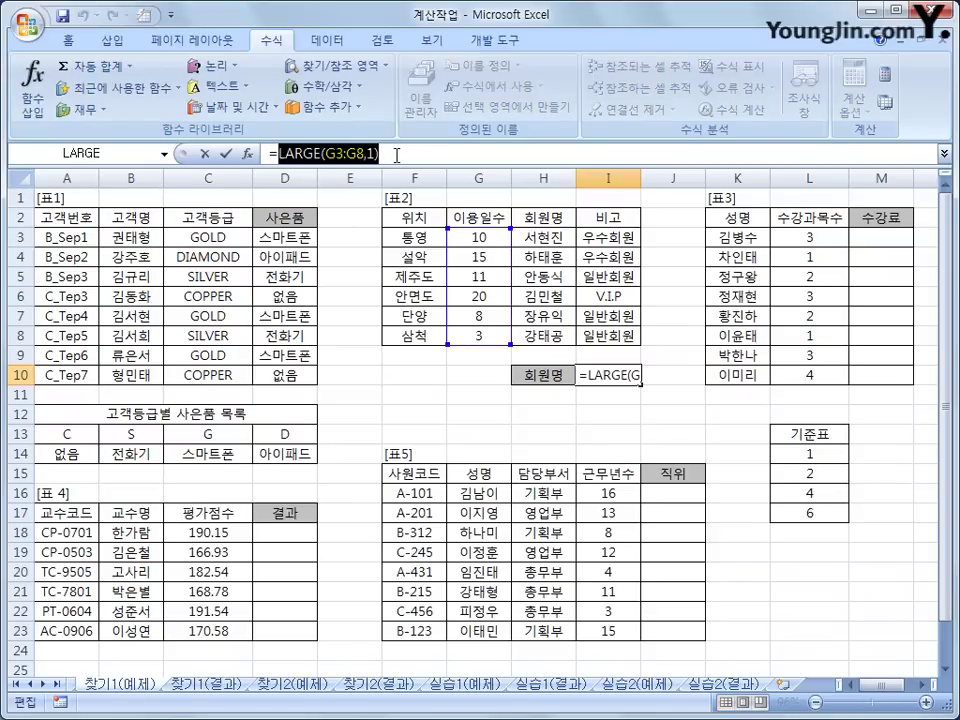
pyautogui.rightClick(399, 156)
pyautogui.click(453, 169)
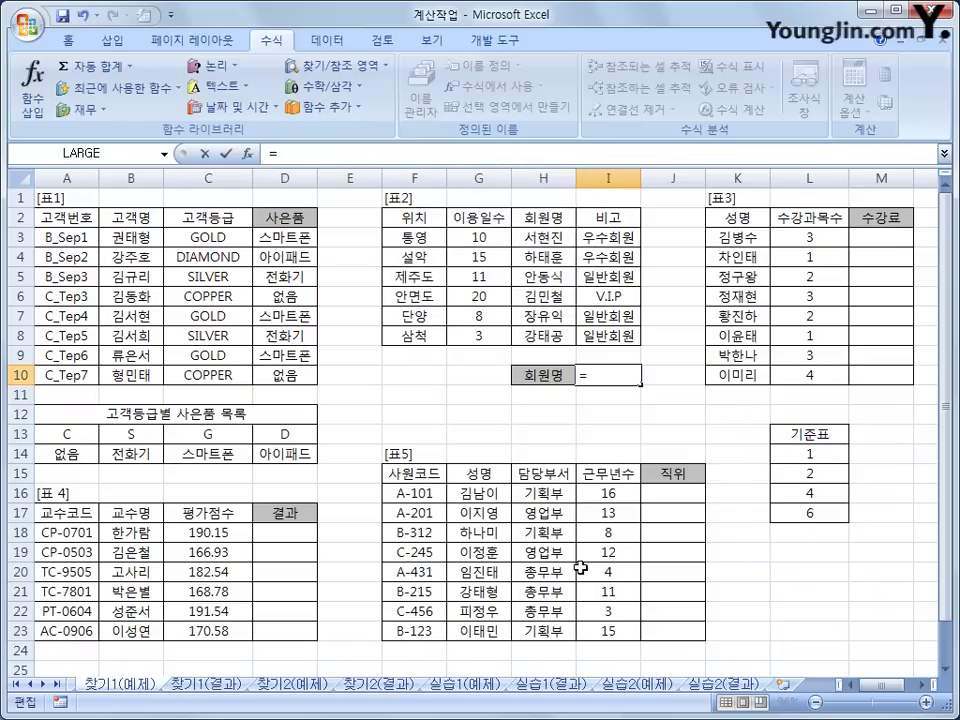
pyautogui.click(335, 66)
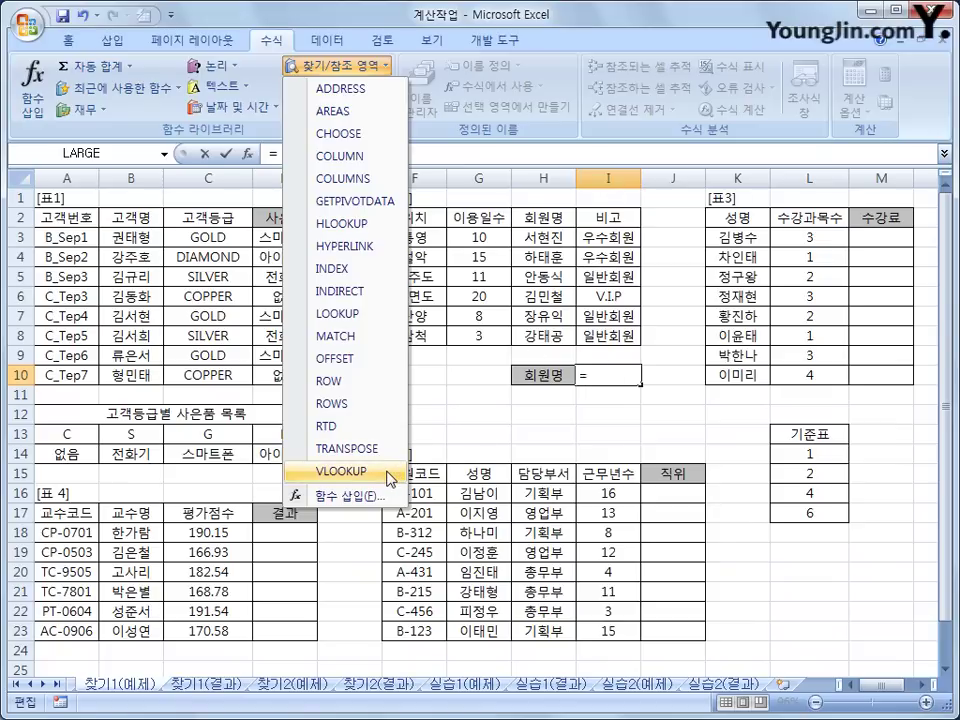
pyautogui.click(340, 470)
pyautogui.moveTo(368, 416); pyautogui.dragTo(491, 476)
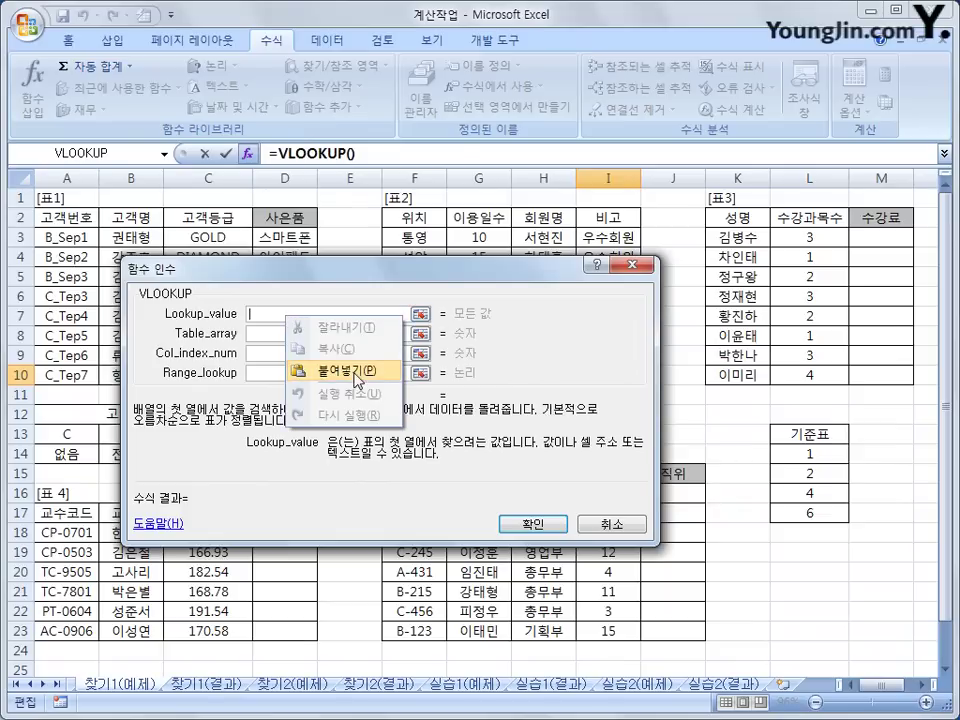
pyautogui.click(356, 371)
# - Set the VLOOKUP Table_array to the usage days and member names in G3:H8
pyautogui.click(318, 338)
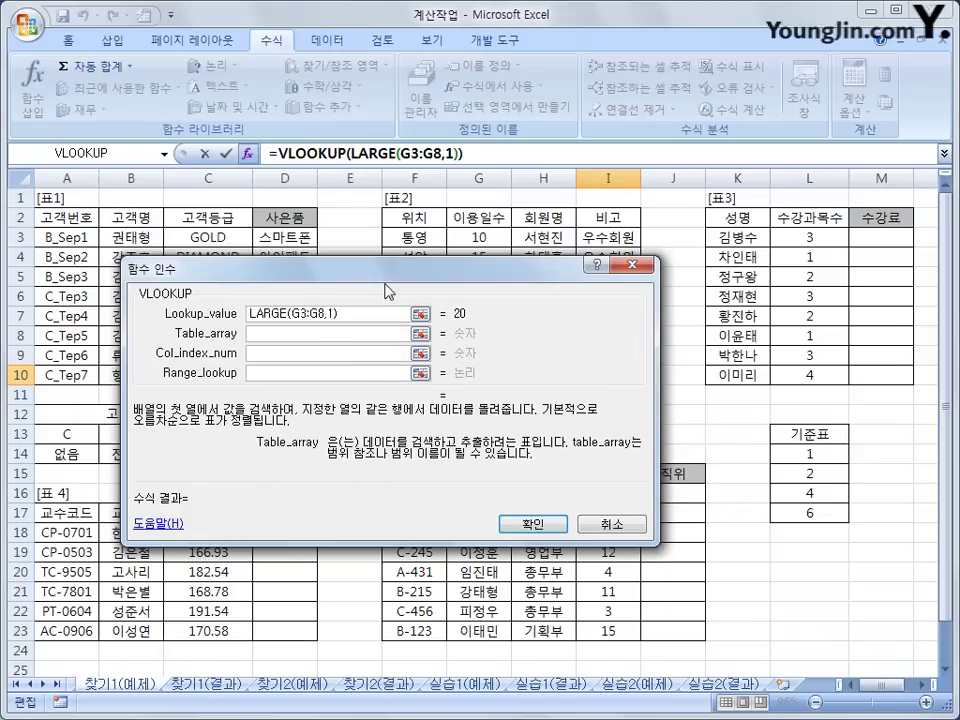
pyautogui.moveTo(379, 285)
pyautogui.mouseDown()
pyautogui.moveTo(566, 412)
pyautogui.moveTo(464, 406)
pyautogui.moveTo(392, 283)
pyautogui.mouseUp()
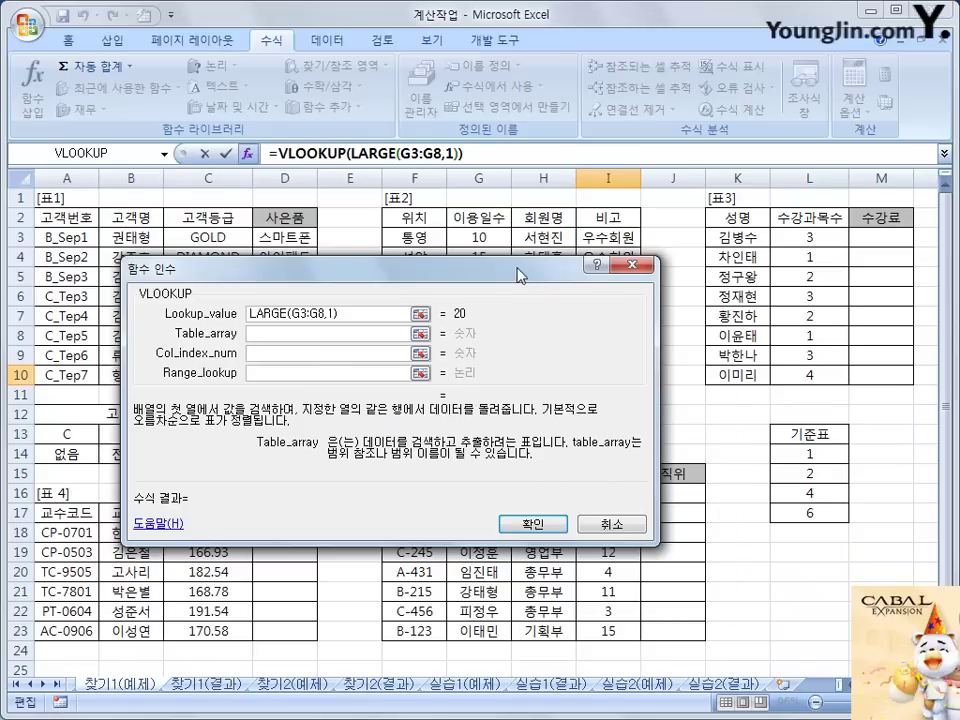
pyautogui.moveTo(504, 274); pyautogui.dragTo(670, 362)
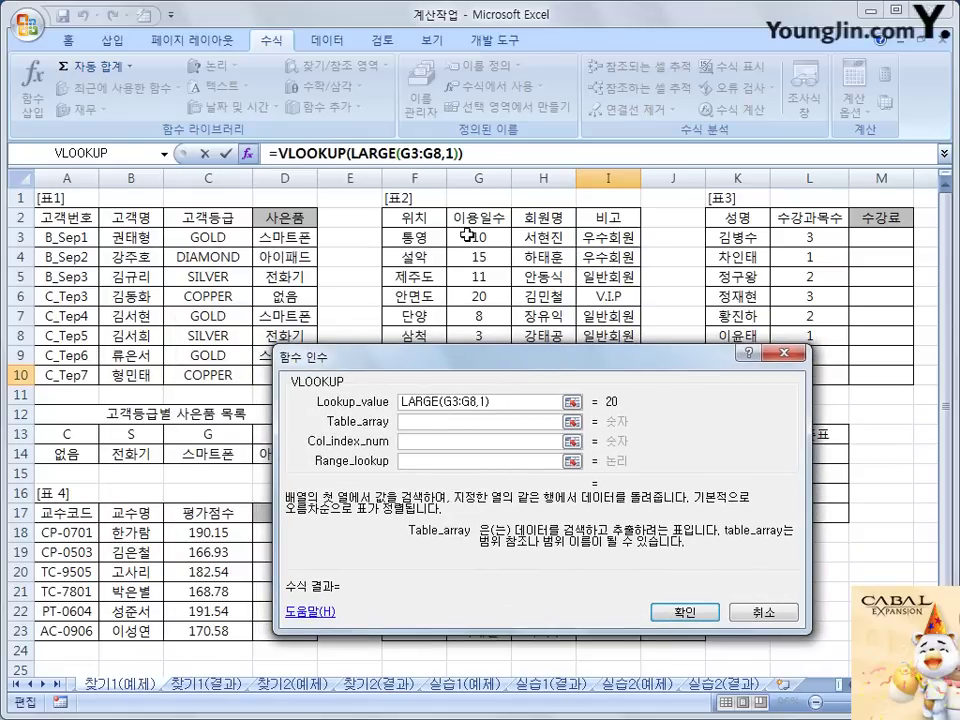
pyautogui.moveTo(467, 237); pyautogui.dragTo(515, 352)
pyautogui.moveTo(557, 382); pyautogui.dragTo(525, 397)
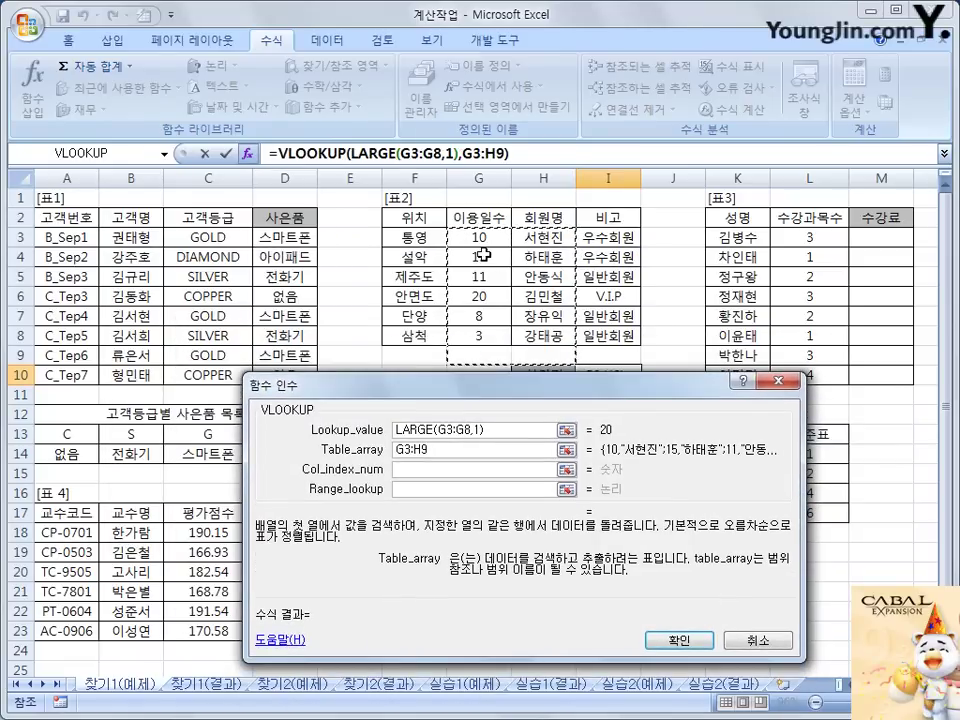
pyautogui.click(490, 238)
pyautogui.moveTo(490, 238); pyautogui.dragTo(555, 336)
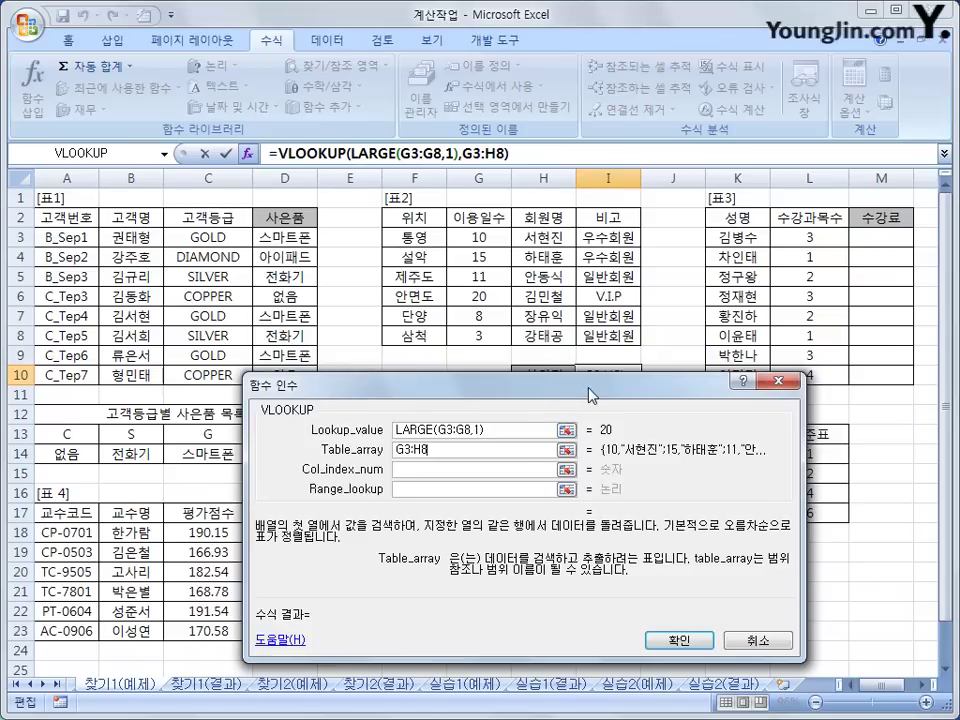
pyautogui.moveTo(592, 395); pyautogui.dragTo(608, 431)
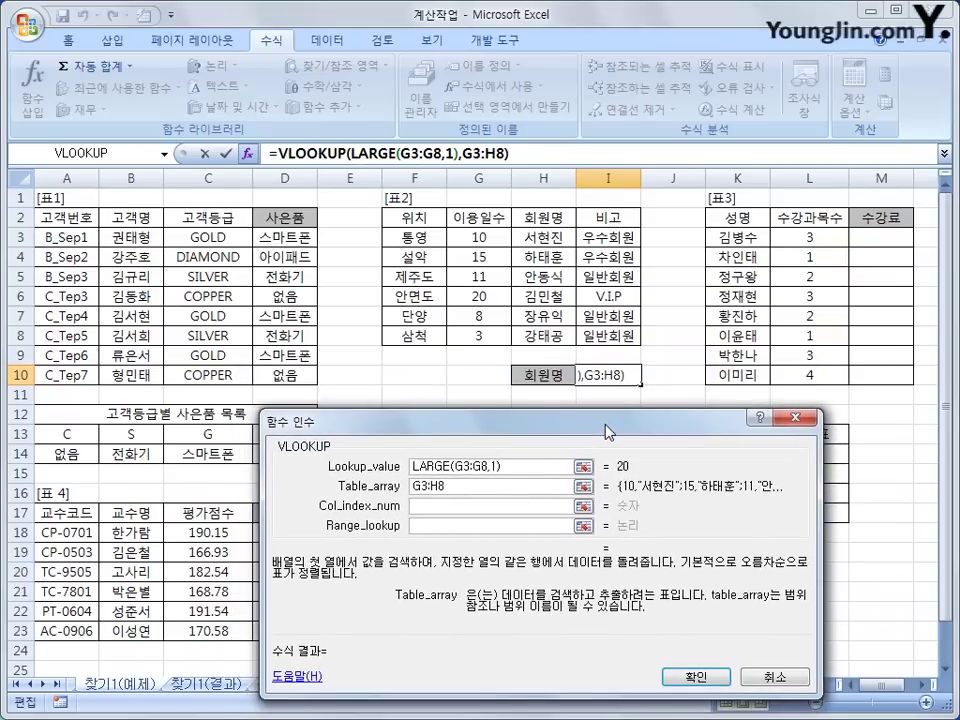
# - Set the VLOOKUP column index number to 2 and the range lookup to 0
pyautogui.click(468, 506)
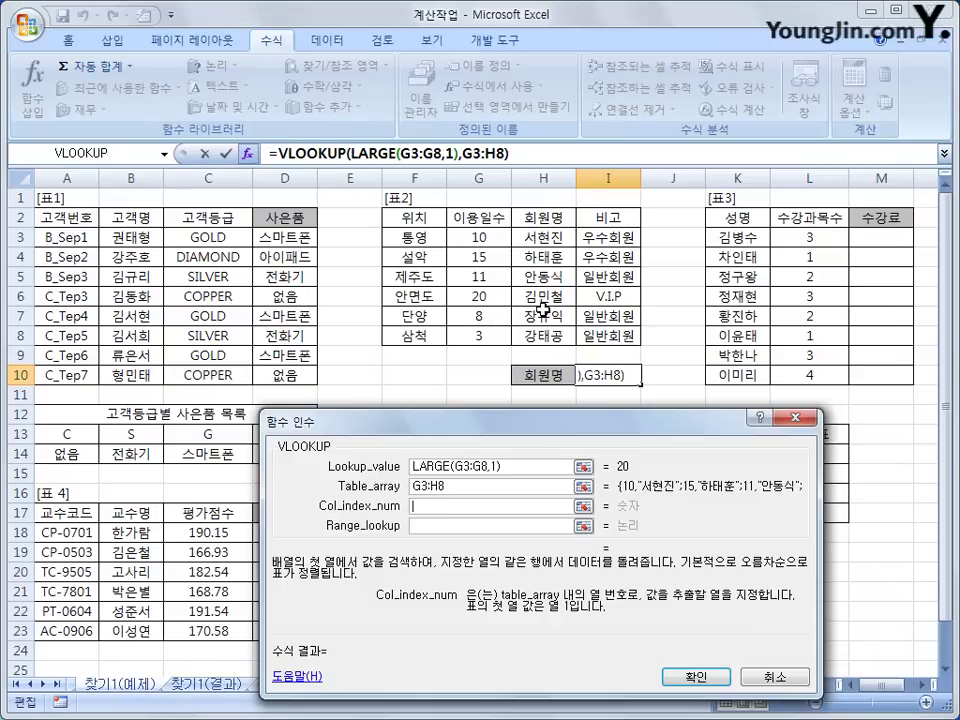
pyautogui.write('2')
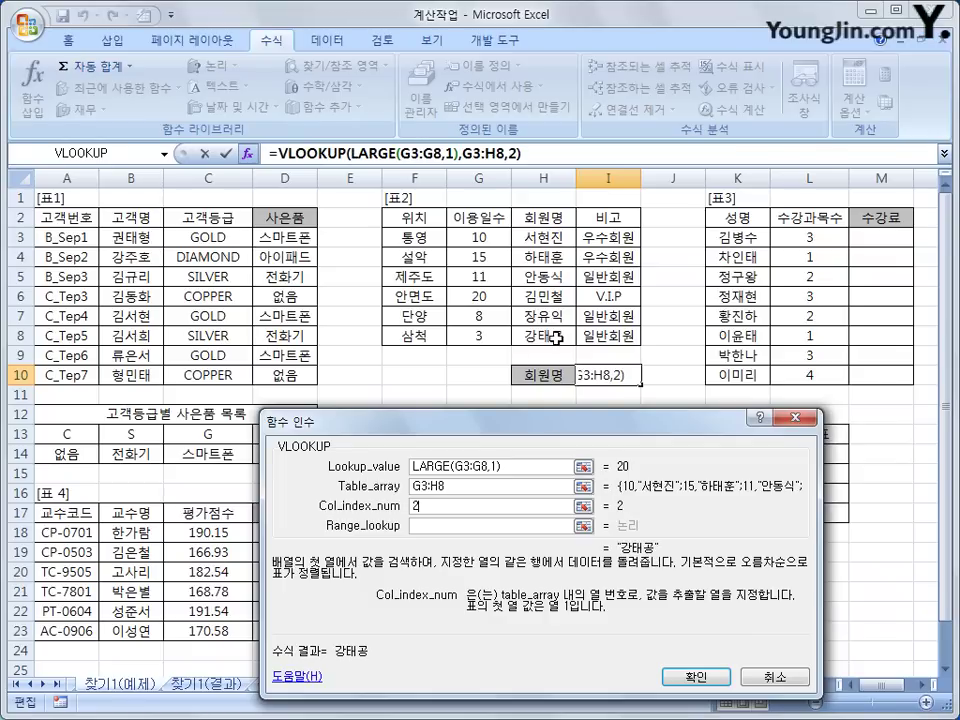
pyautogui.click(446, 530)
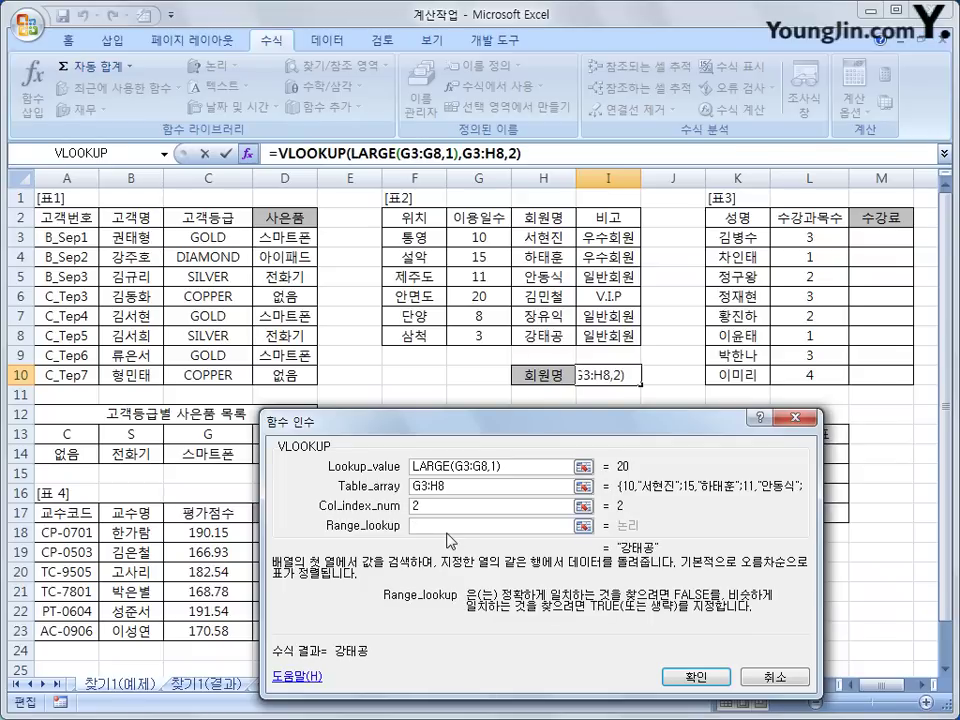
pyautogui.write('0')
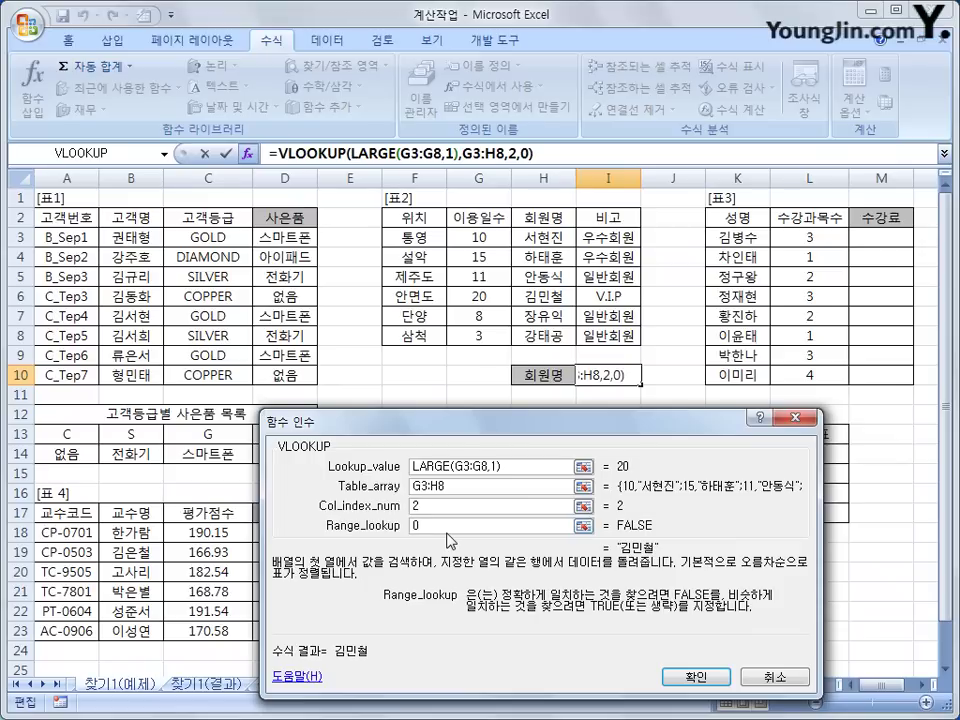
# - Apply the VLOOKUP formula with LARGE as its lookup value to cell I10
pyautogui.click(681, 684)
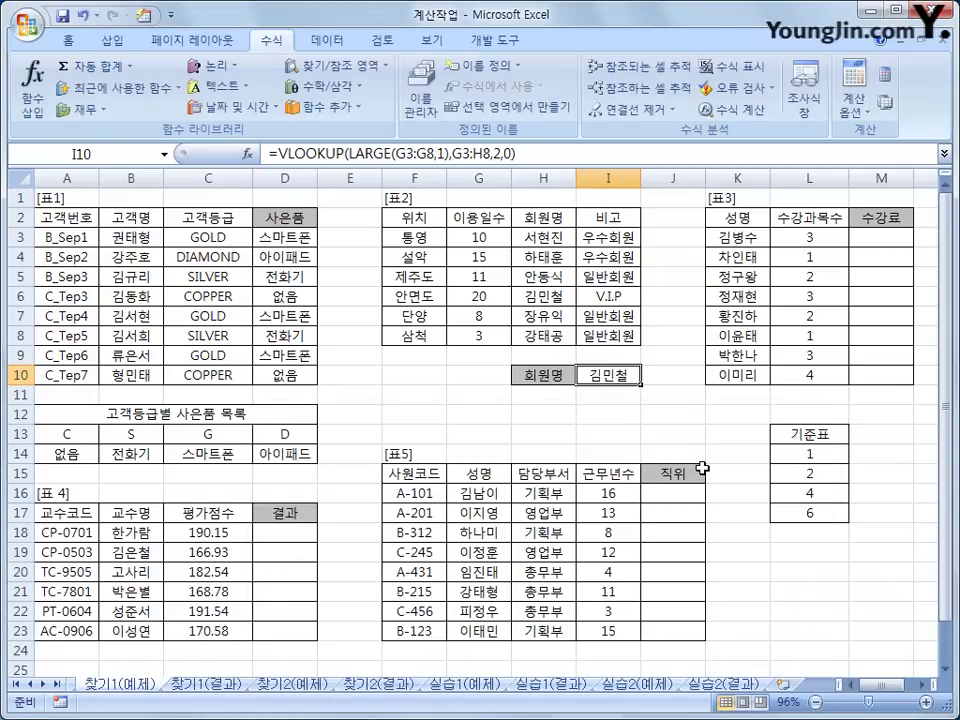
# - Begin the 수강료 formula in M3 as =L3*60000*(1-, based on the course count in L3
pyautogui.click(833, 236)
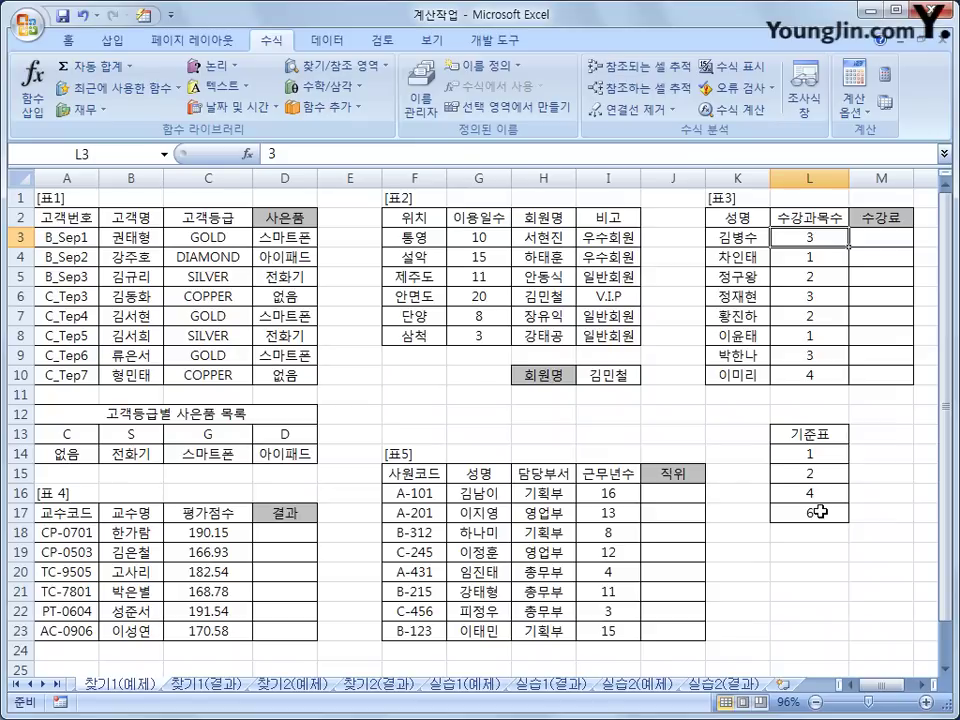
pyautogui.click(874, 256)
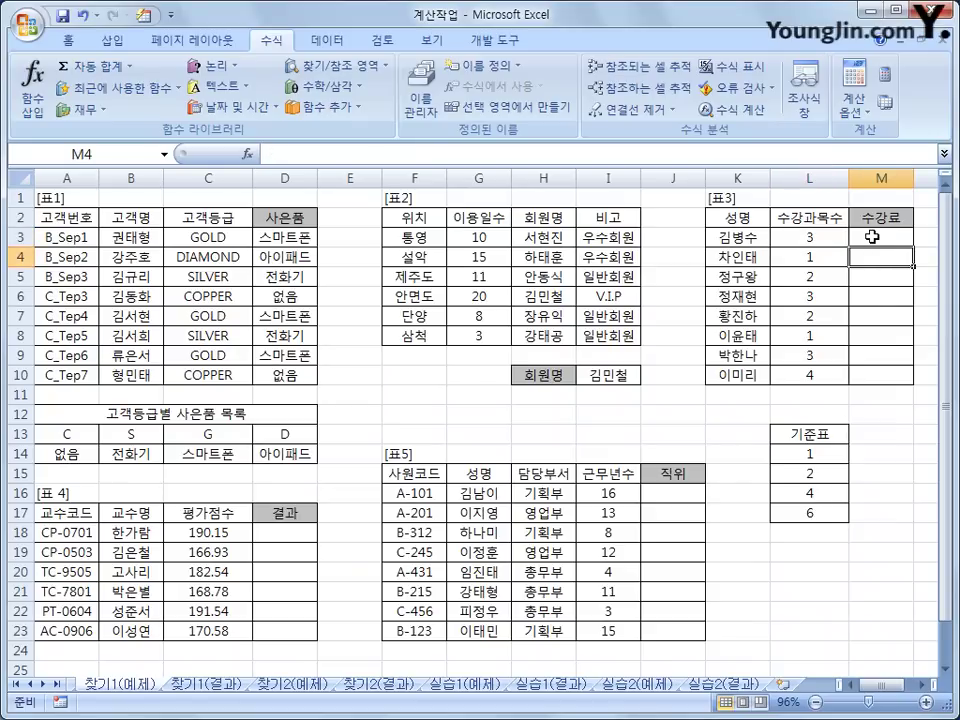
pyautogui.click(872, 237)
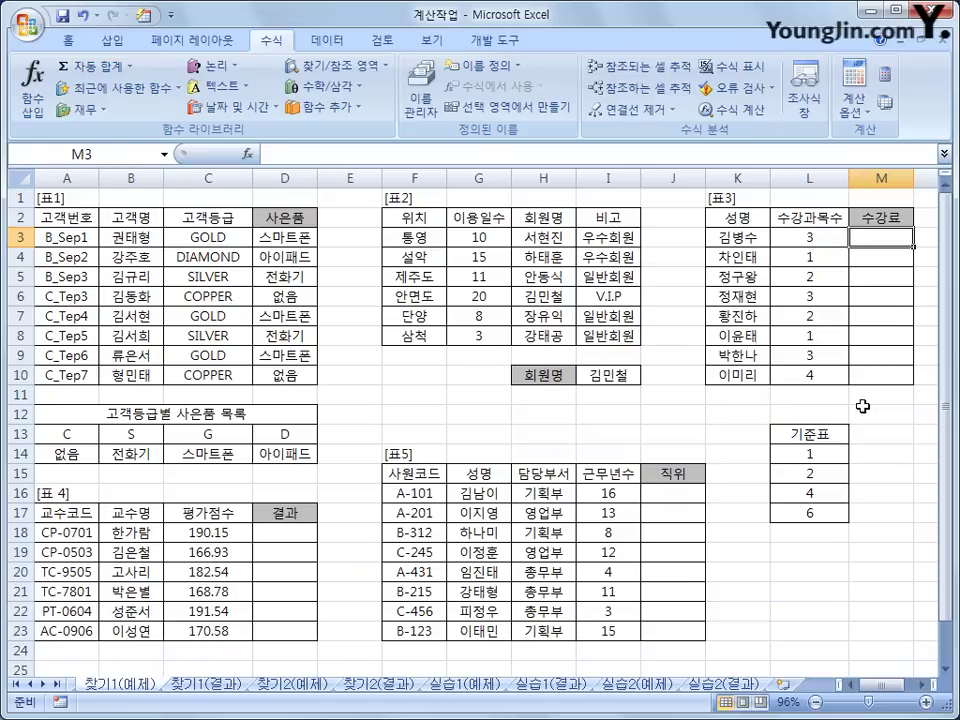
pyautogui.write('=')
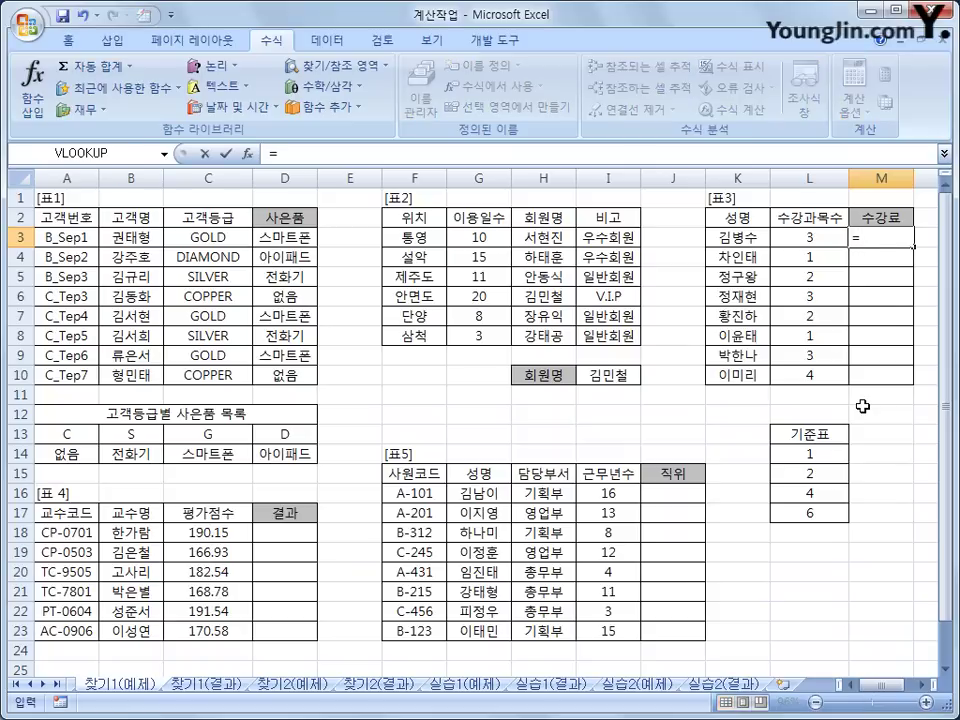
pyautogui.click(800, 237)
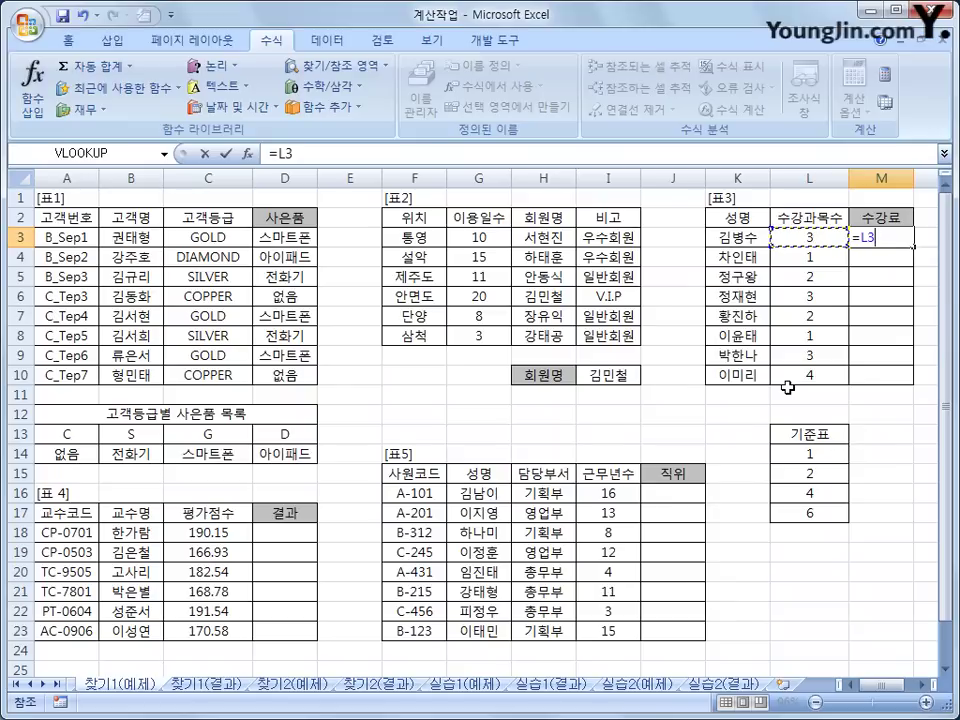
pyautogui.write('*6000')
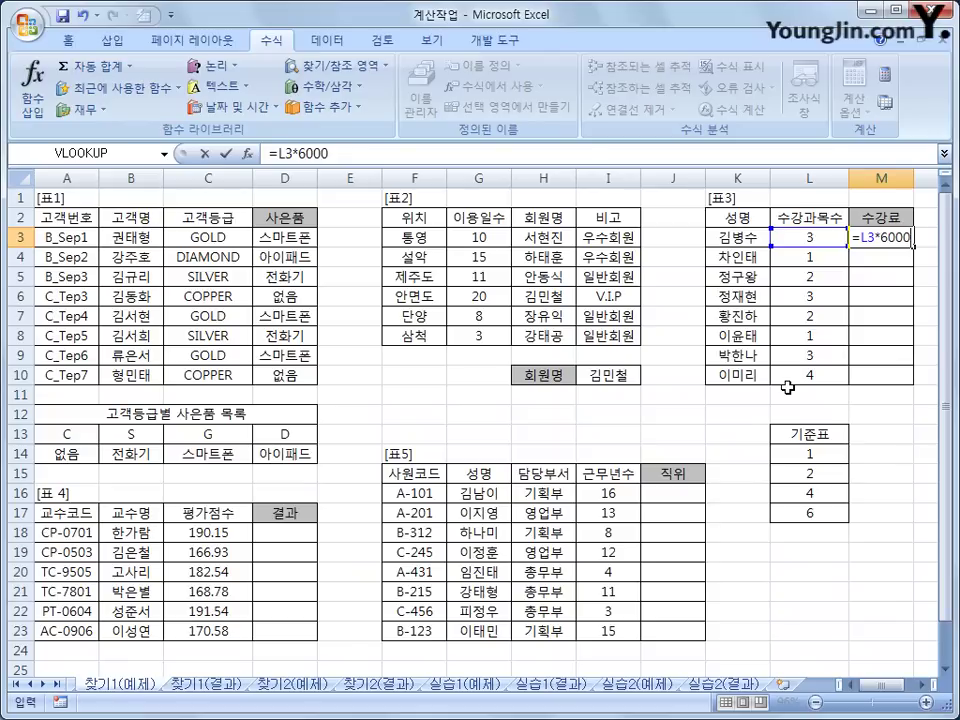
pyautogui.write('0*(1-')
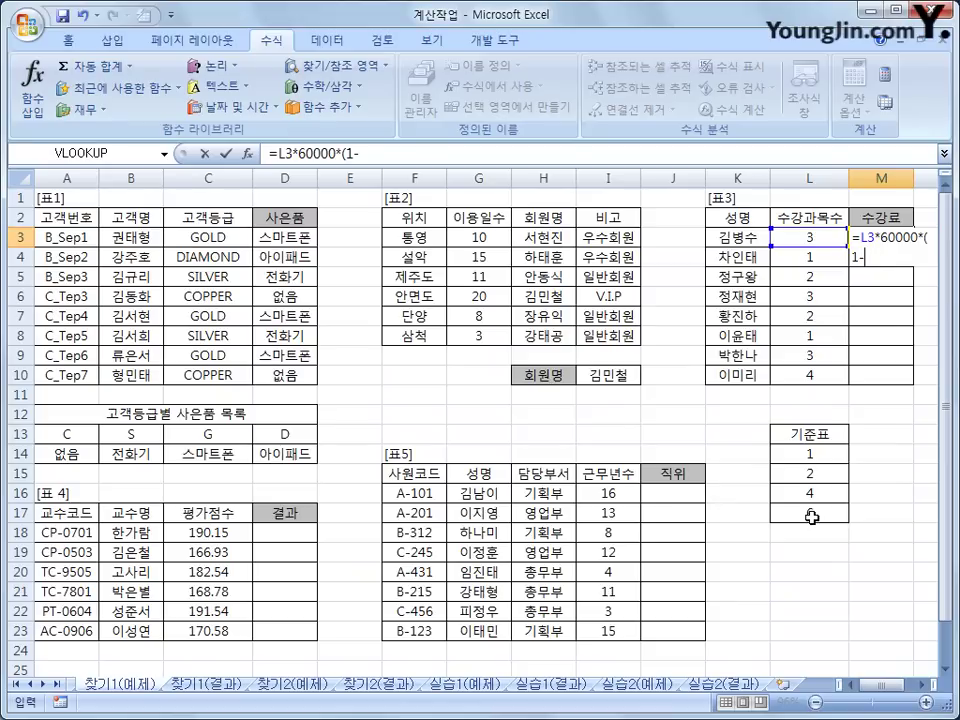
# - Nest a MATCH function in the M3 formula with Lookup_value L3 and the absolute Lookup_array $L$14:$L$17
pyautogui.click(330, 66)
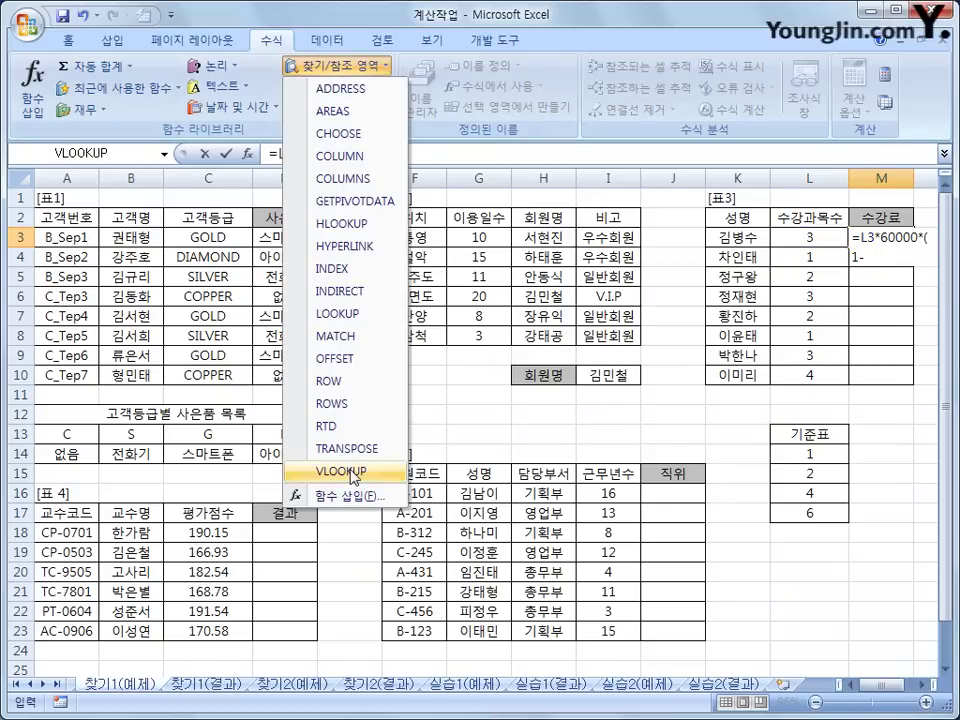
pyautogui.click(352, 336)
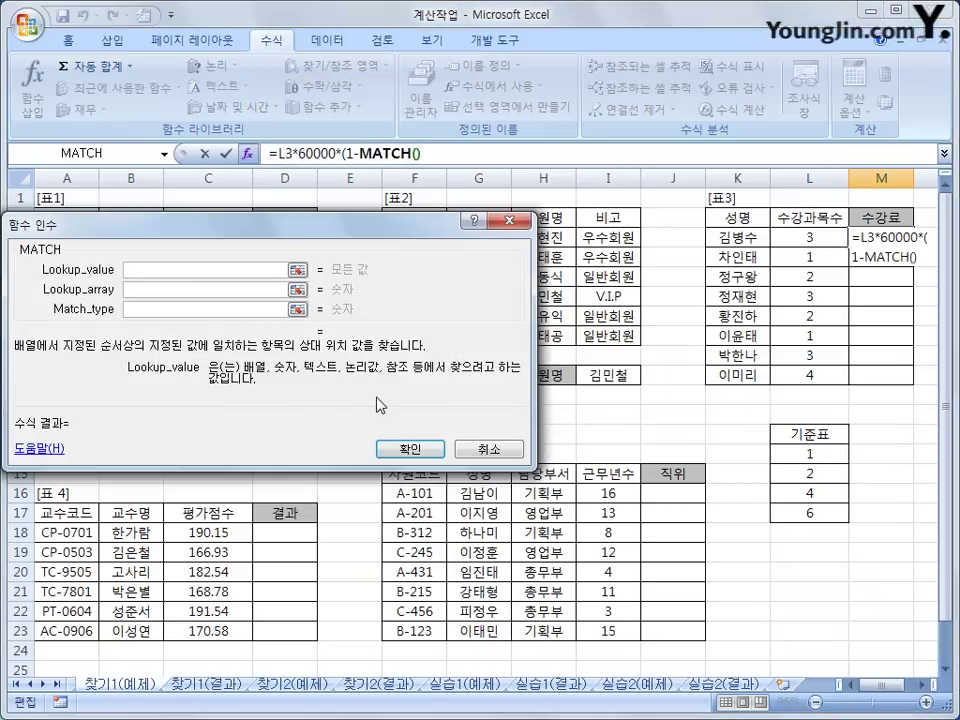
pyautogui.click(810, 237)
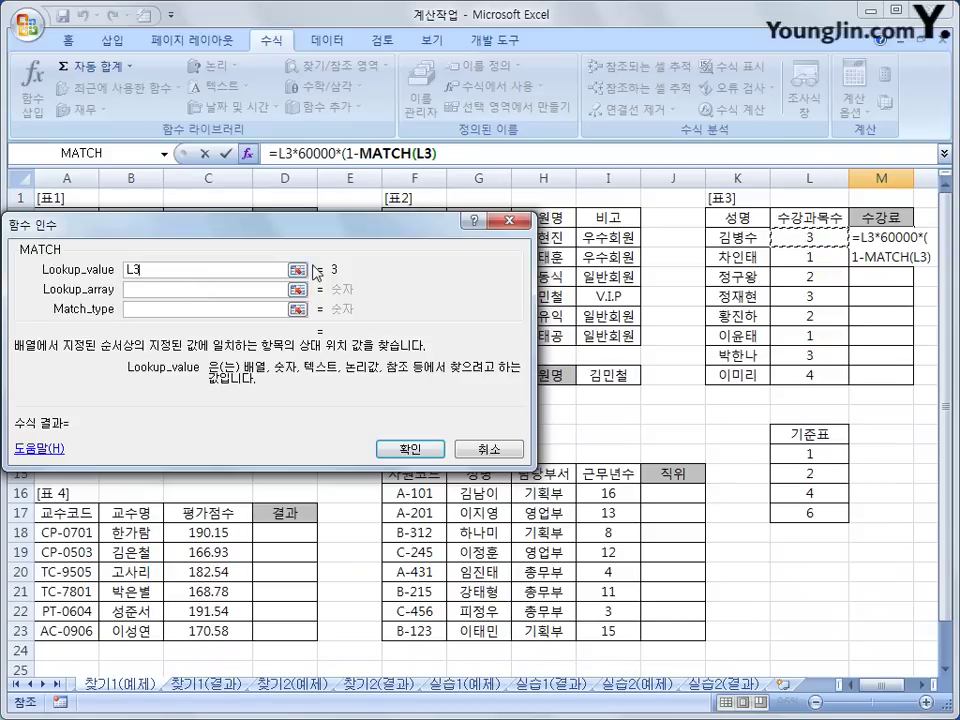
pyautogui.press('Tab')
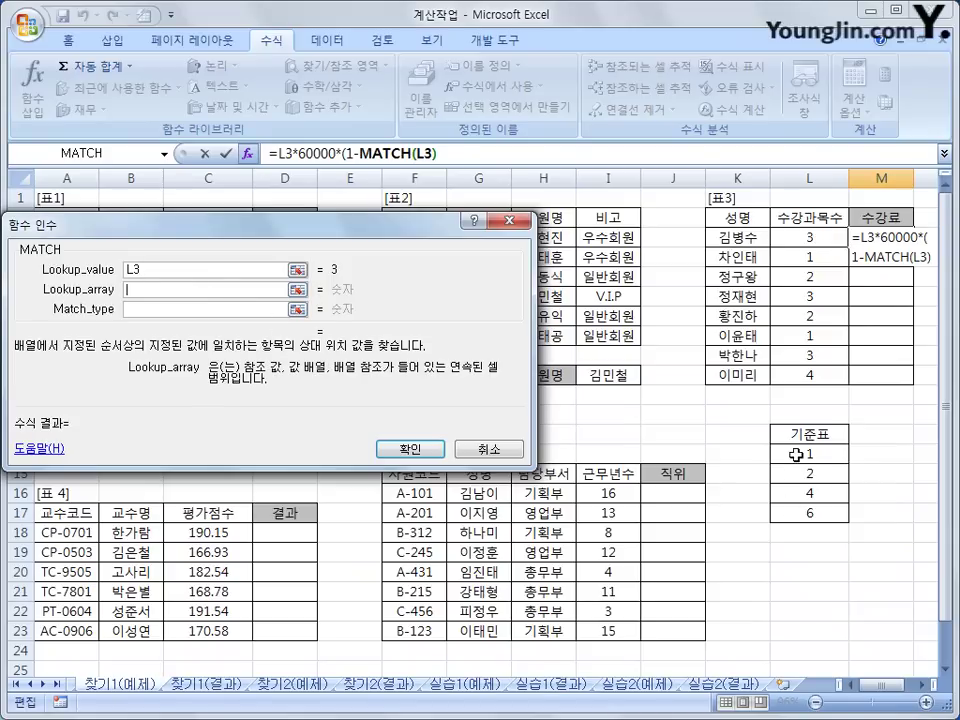
pyautogui.moveTo(800, 453); pyautogui.dragTo(797, 511)
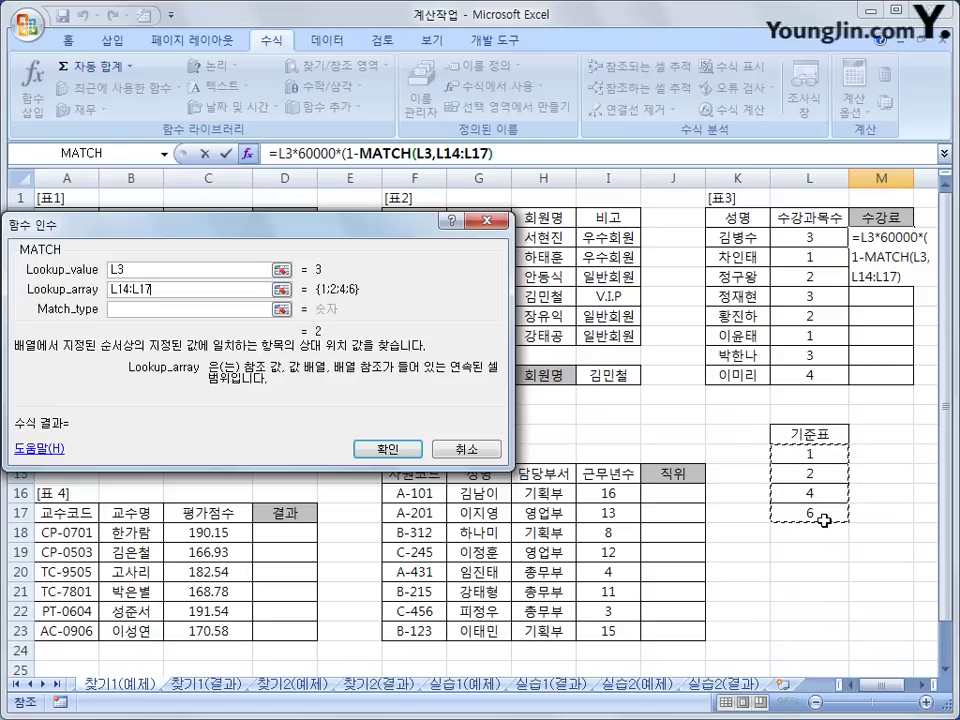
pyautogui.press('F4')
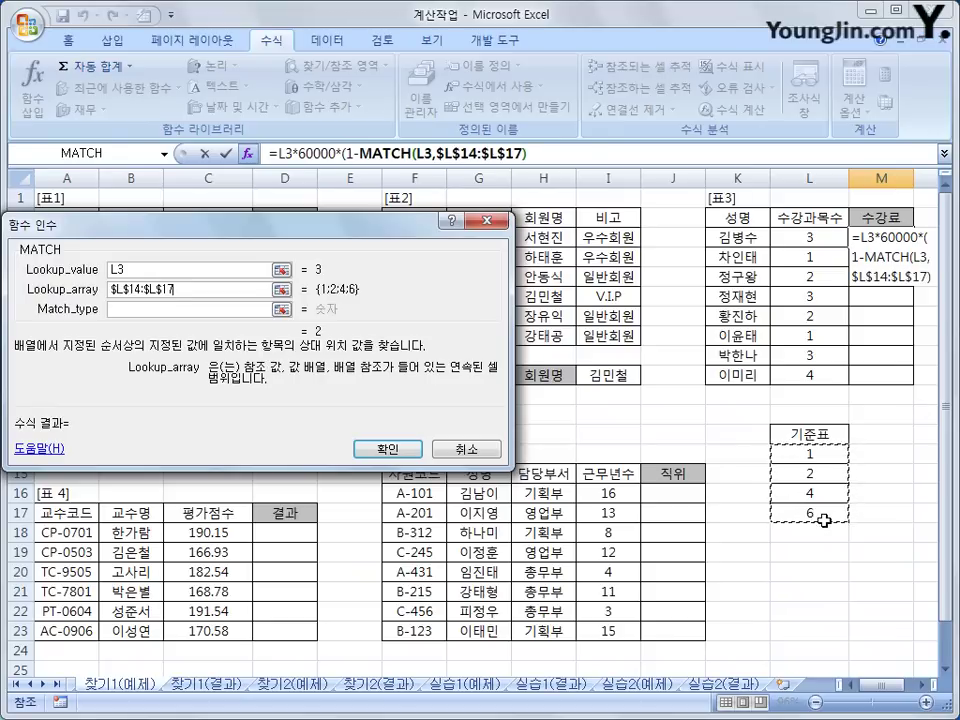
# - Set the nested MATCH Match_type to 1 and accept the M3 formula with the suggested closing parenthesis
pyautogui.click(217, 311)
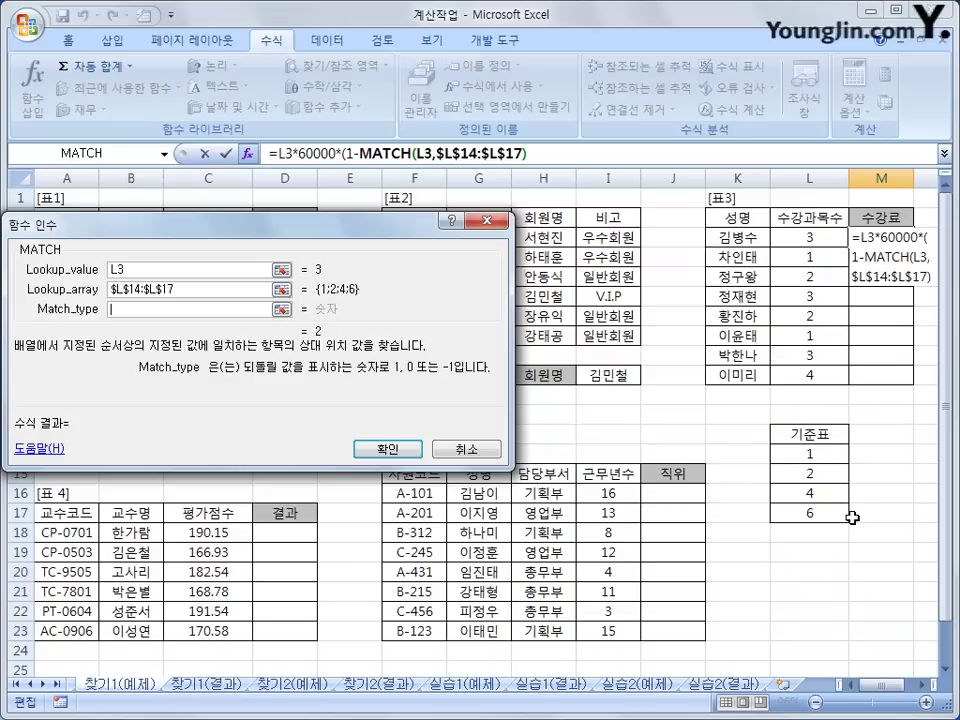
pyautogui.write('1')
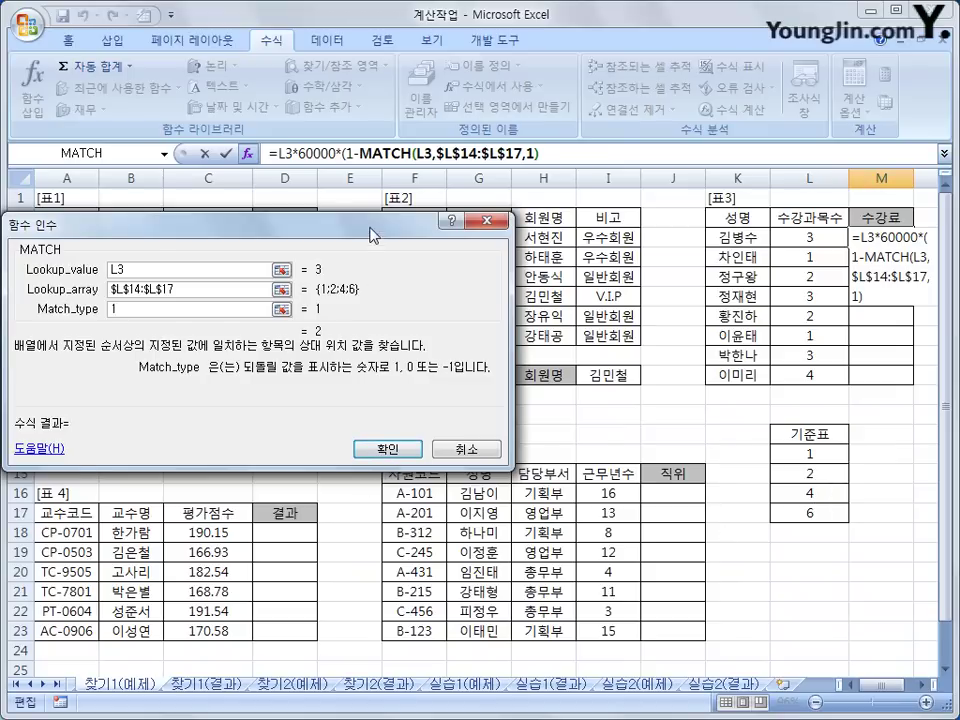
pyautogui.moveTo(370, 234); pyautogui.dragTo(666, 239)
pyautogui.click(497, 455)
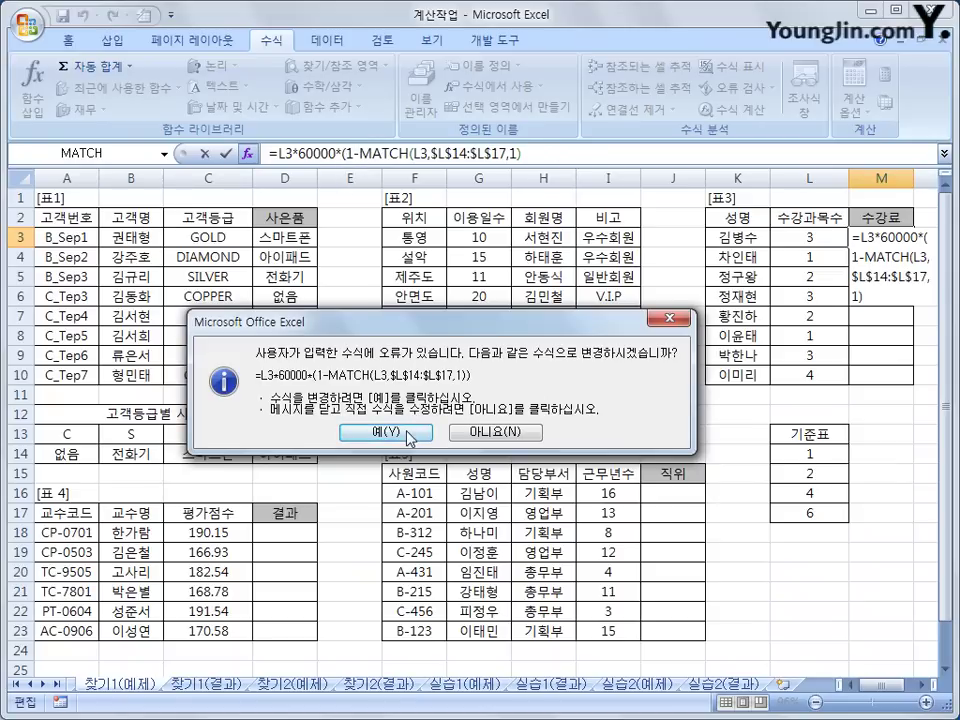
pyautogui.click(410, 437)
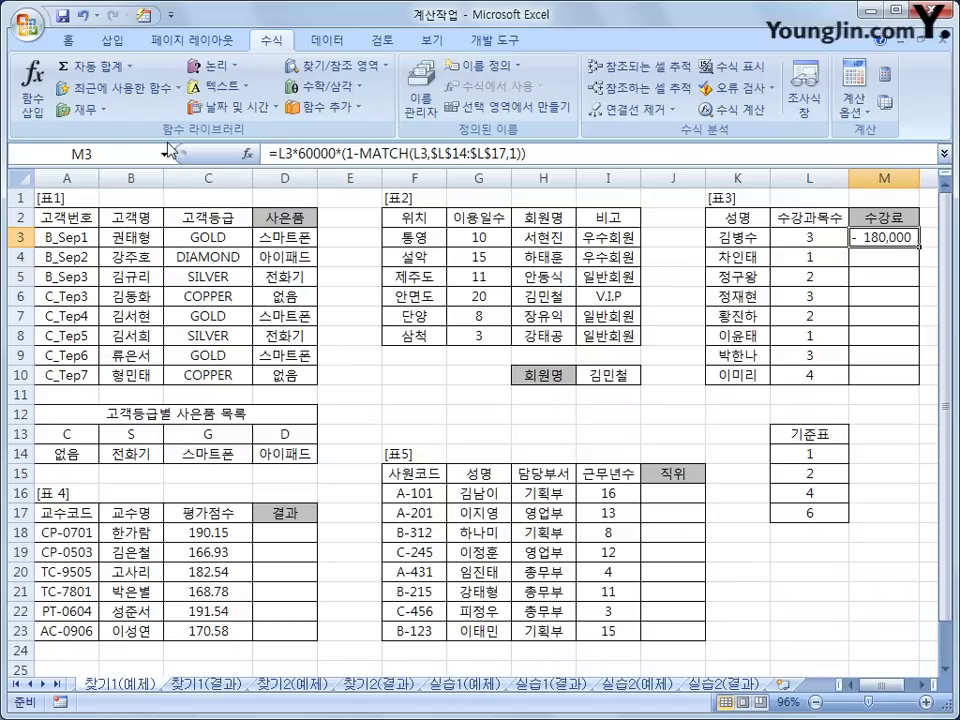
# - Highlight the MATCH part of the M3 formula, leave editing without changes, and clear cell M3
pyautogui.moveTo(361, 153); pyautogui.dragTo(528, 156)
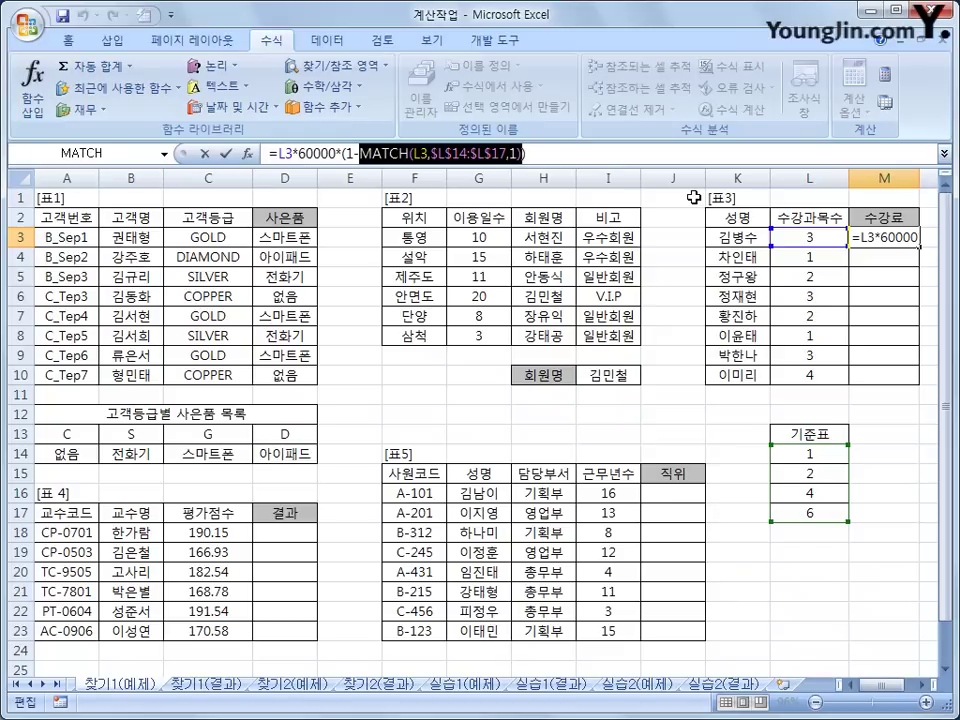
pyautogui.press('Escape')
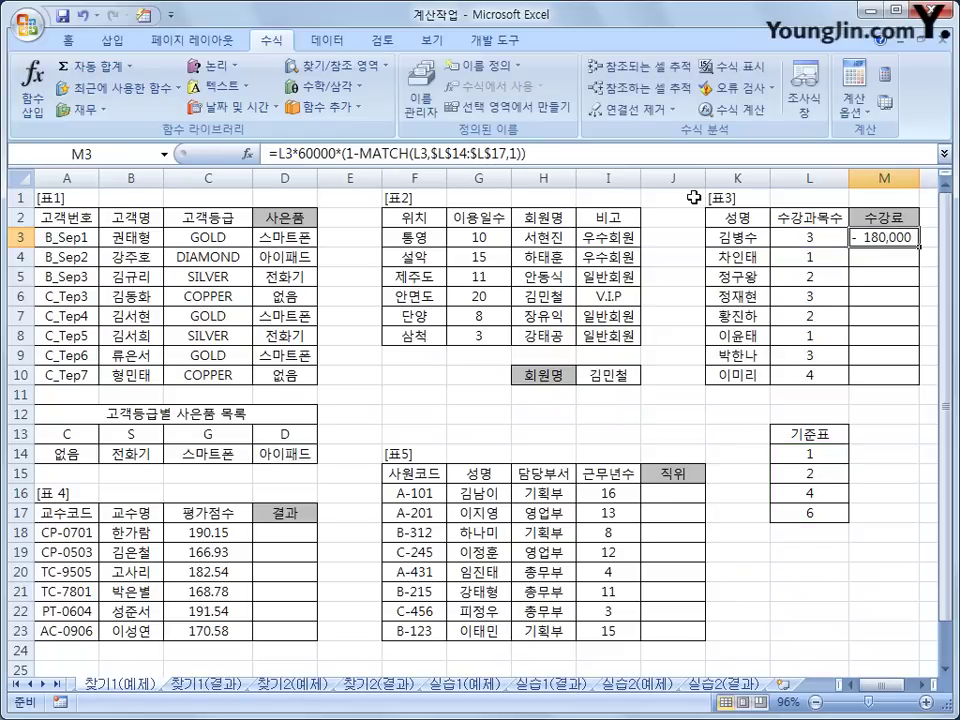
pyautogui.press('Delete')
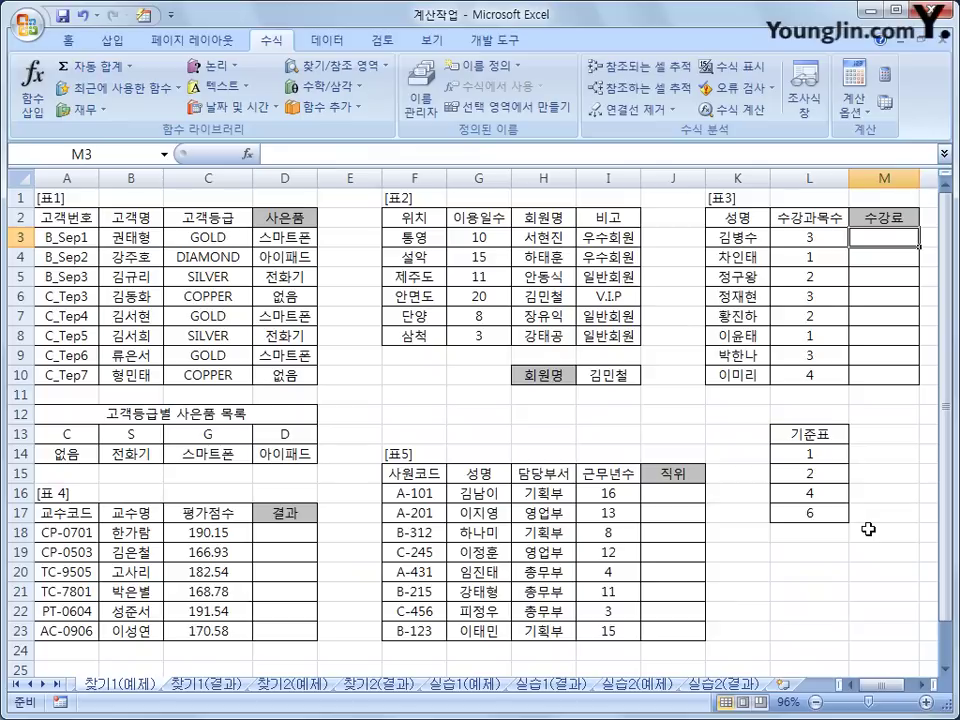
# - Enter a standalone MATCH function in M3 with Lookup_value L3, Lookup_array $L$14:$L$17 and Match_type 1
pyautogui.click(345, 65)
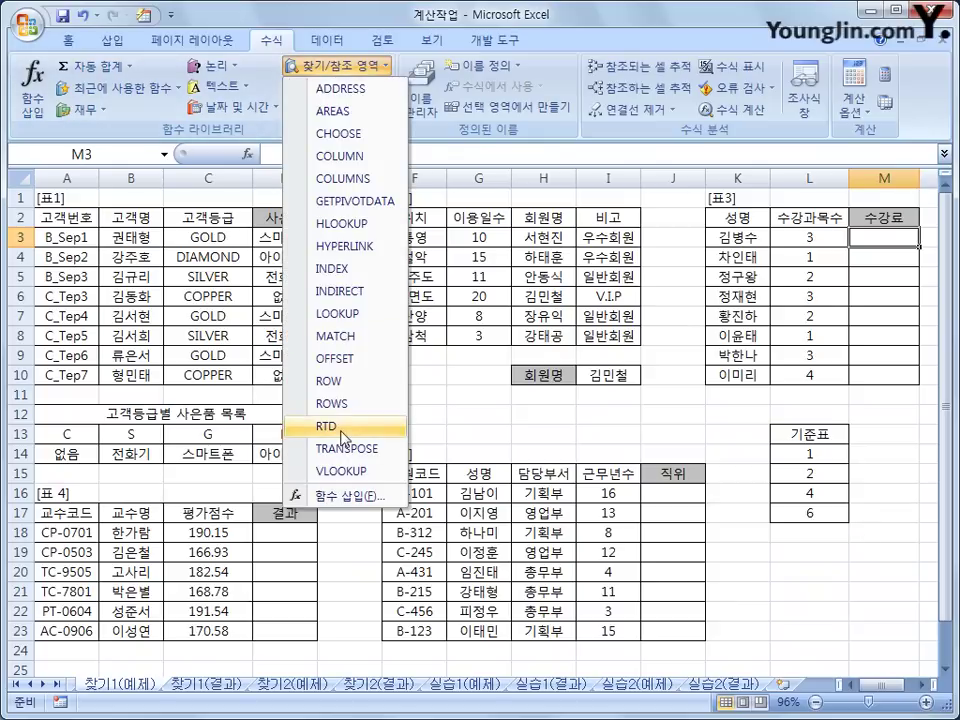
pyautogui.click(362, 347)
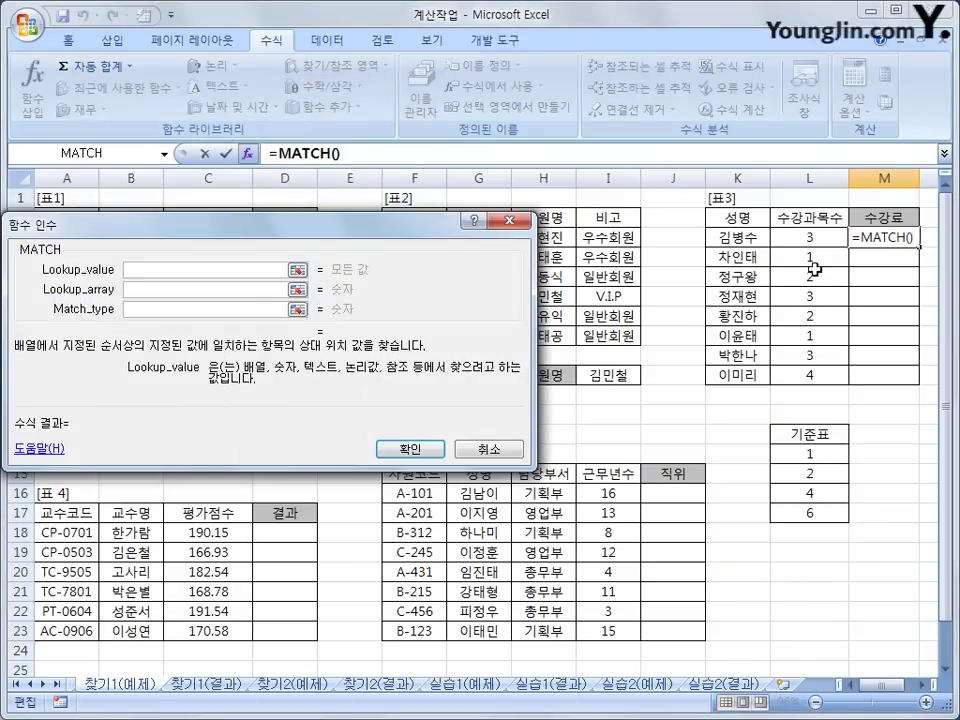
pyautogui.click(792, 237)
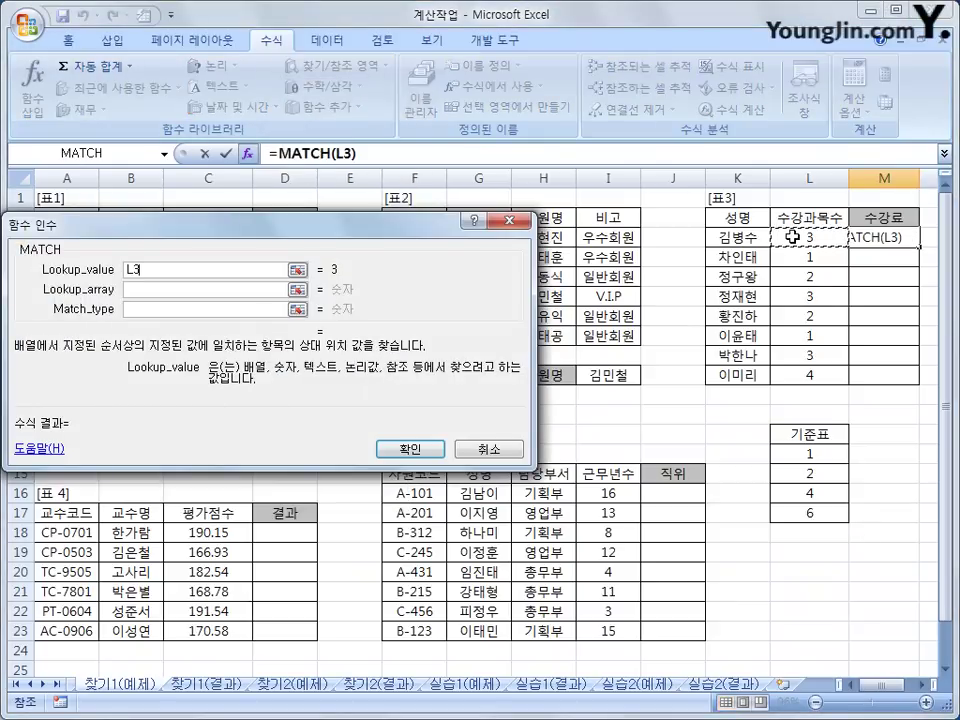
pyautogui.click(240, 289)
pyautogui.moveTo(806, 457); pyautogui.dragTo(806, 513)
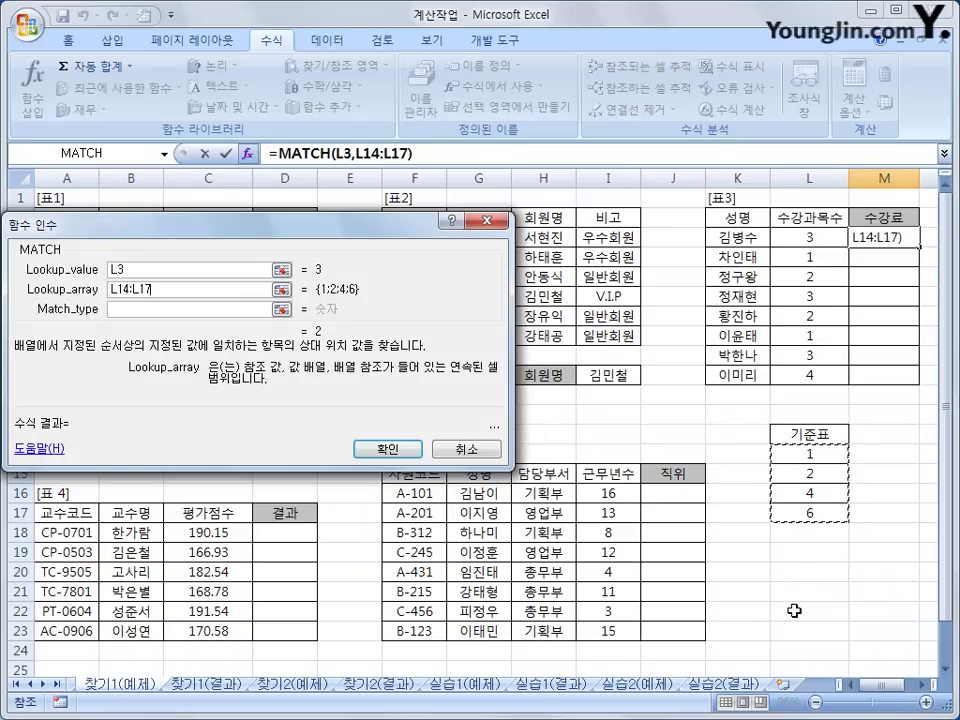
pyautogui.press('F4')
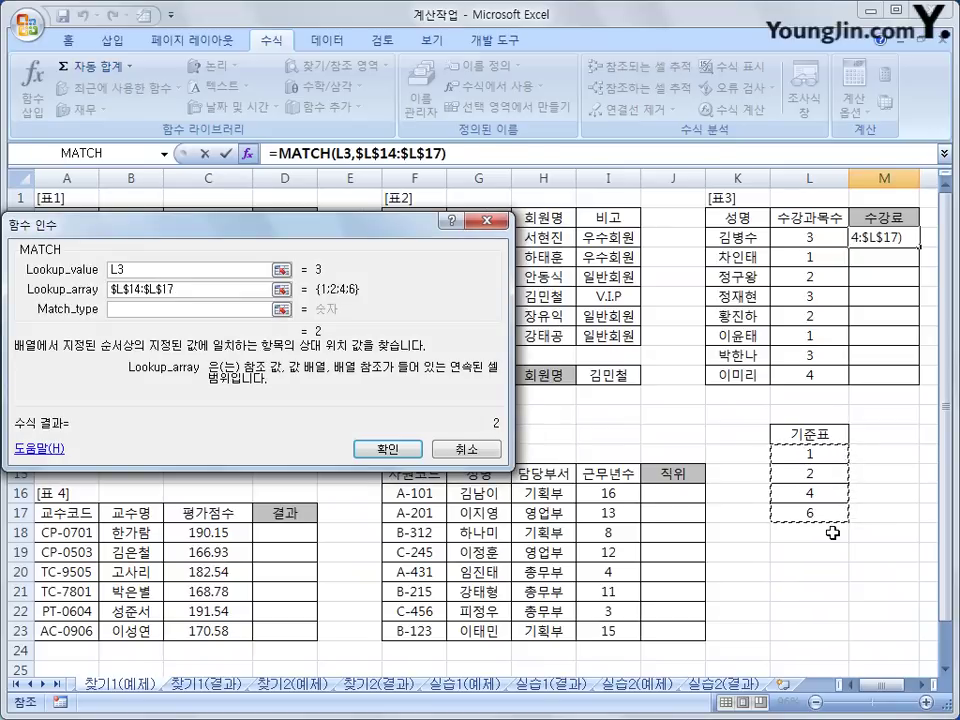
pyautogui.click(236, 309)
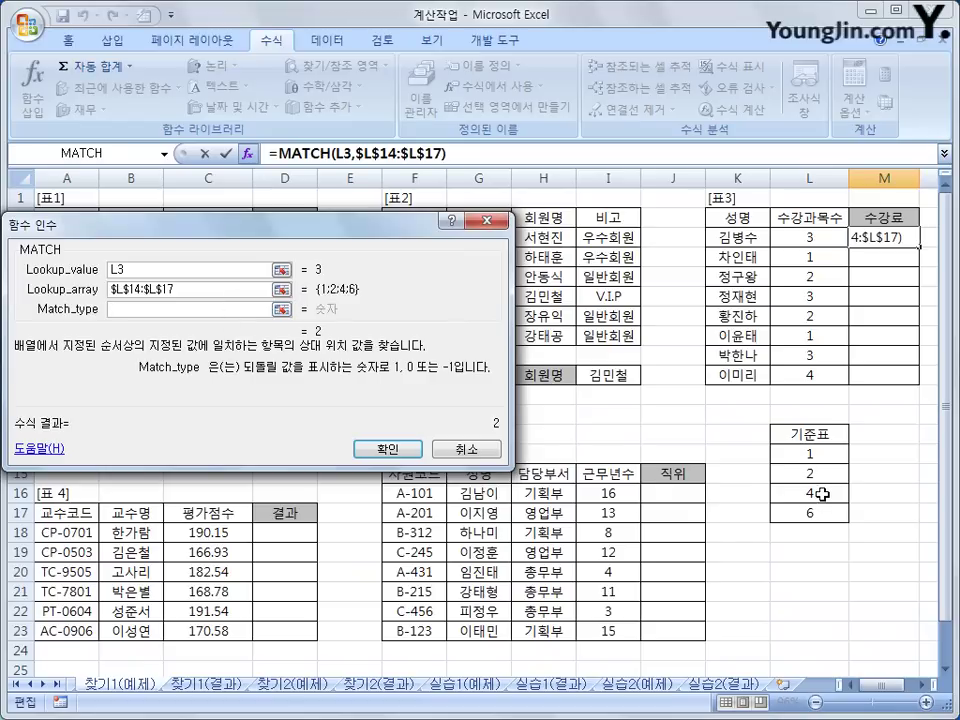
pyautogui.write('1')
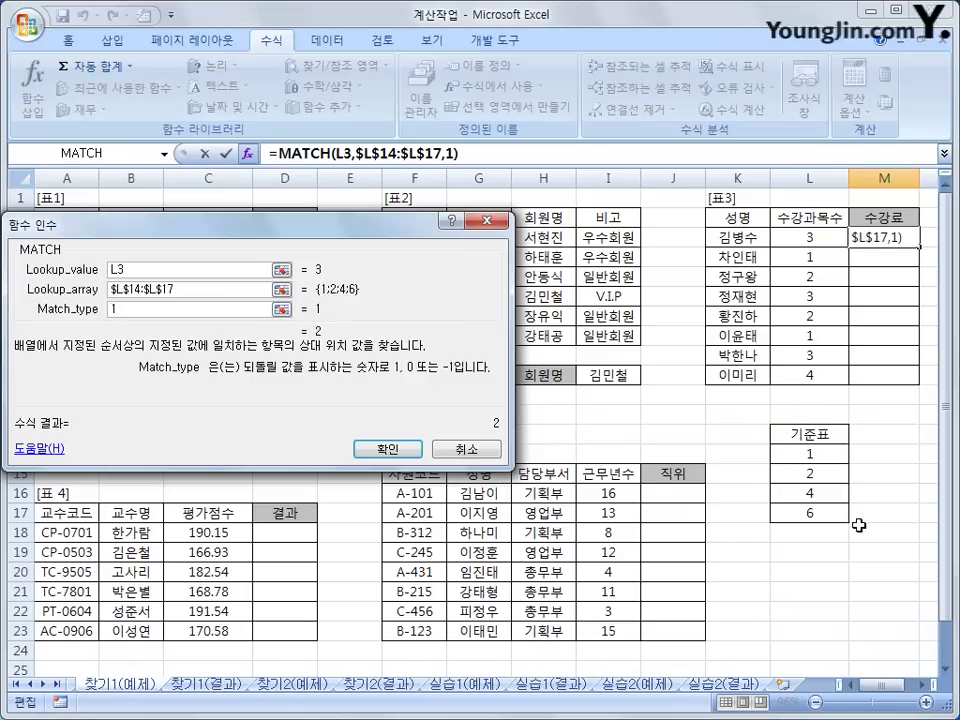
pyautogui.click(400, 452)
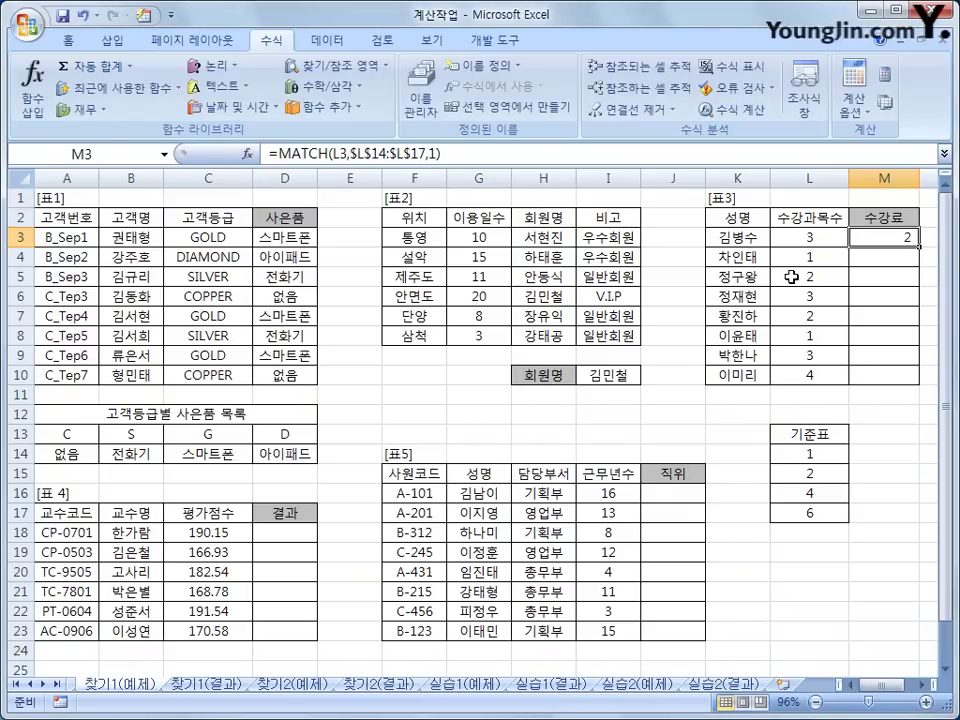
# - Fill the MATCH formula from M3 down to M10
pyautogui.click(818, 240)
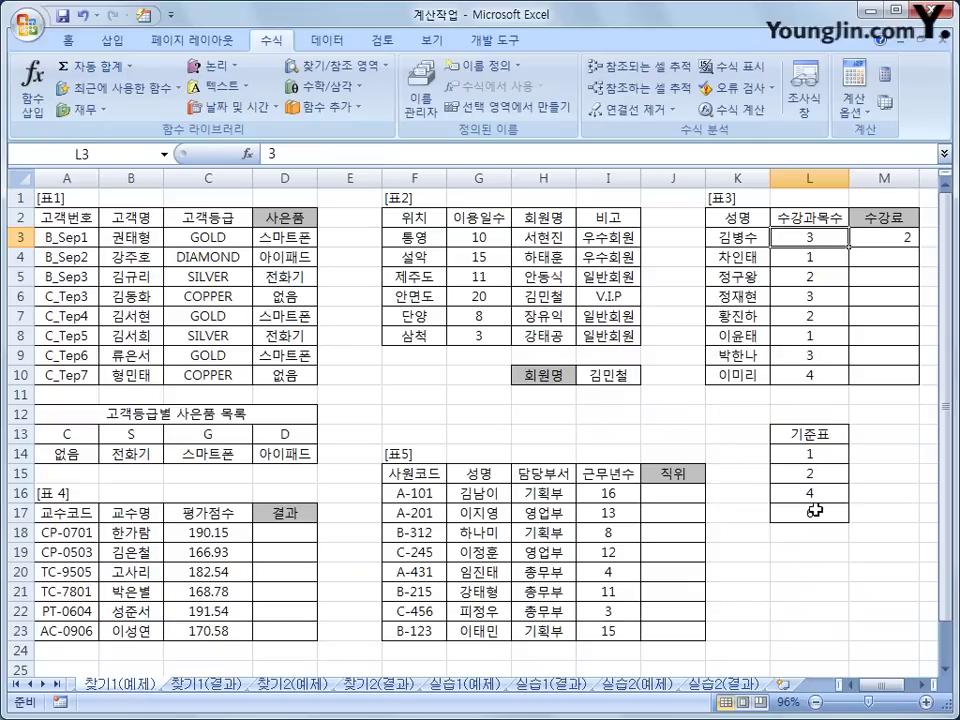
pyautogui.click(829, 258)
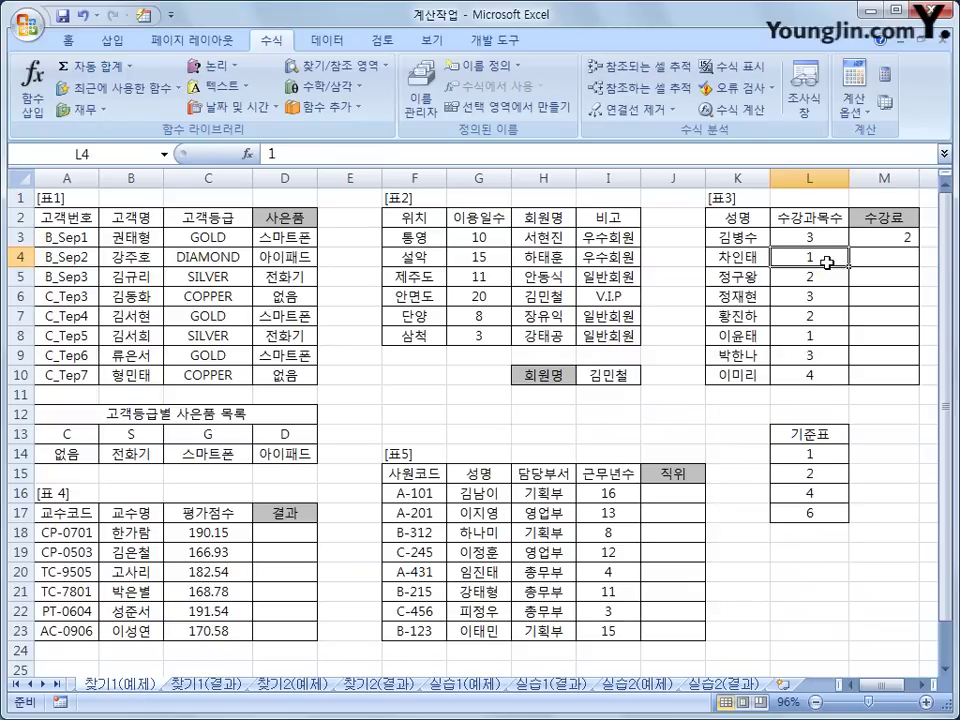
pyautogui.click(879, 241)
pyautogui.moveTo(912, 245); pyautogui.dragTo(909, 382)
# - Compare the MATCH results in column M with the course counts in column L and the 기준표 values in L14:L17
pyautogui.click(902, 257)
pyautogui.click(845, 277)
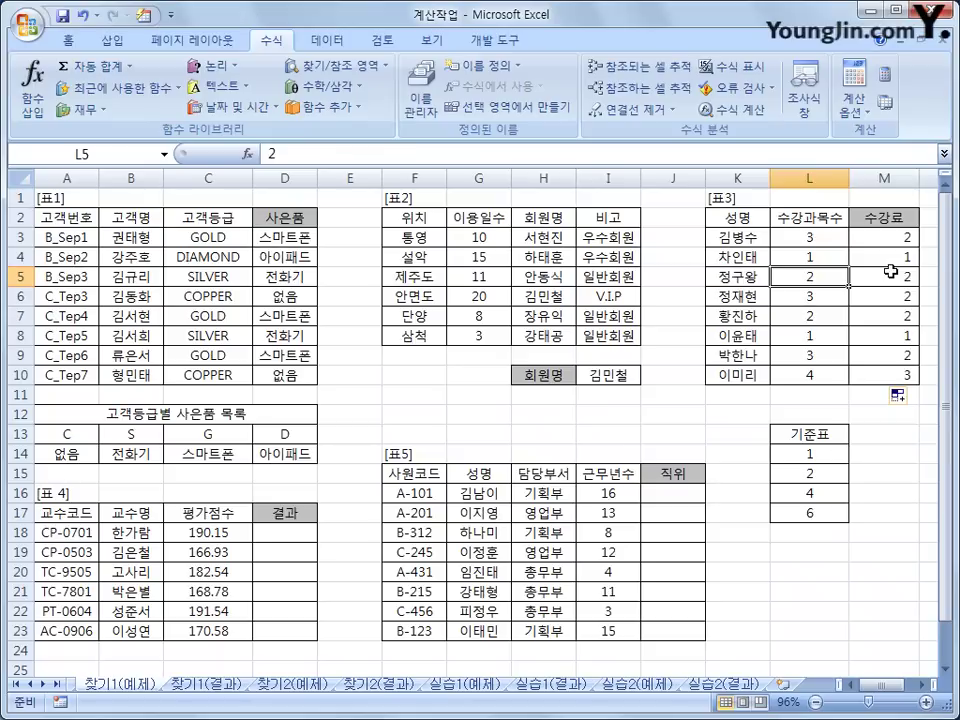
pyautogui.click(894, 274)
pyautogui.click(845, 298)
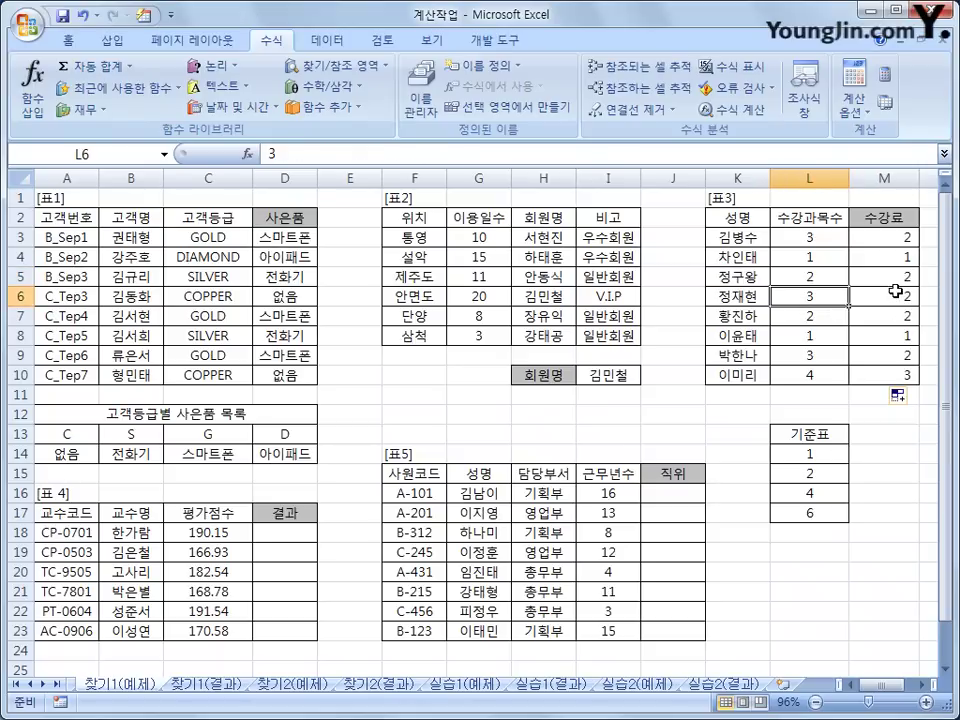
pyautogui.click(898, 292)
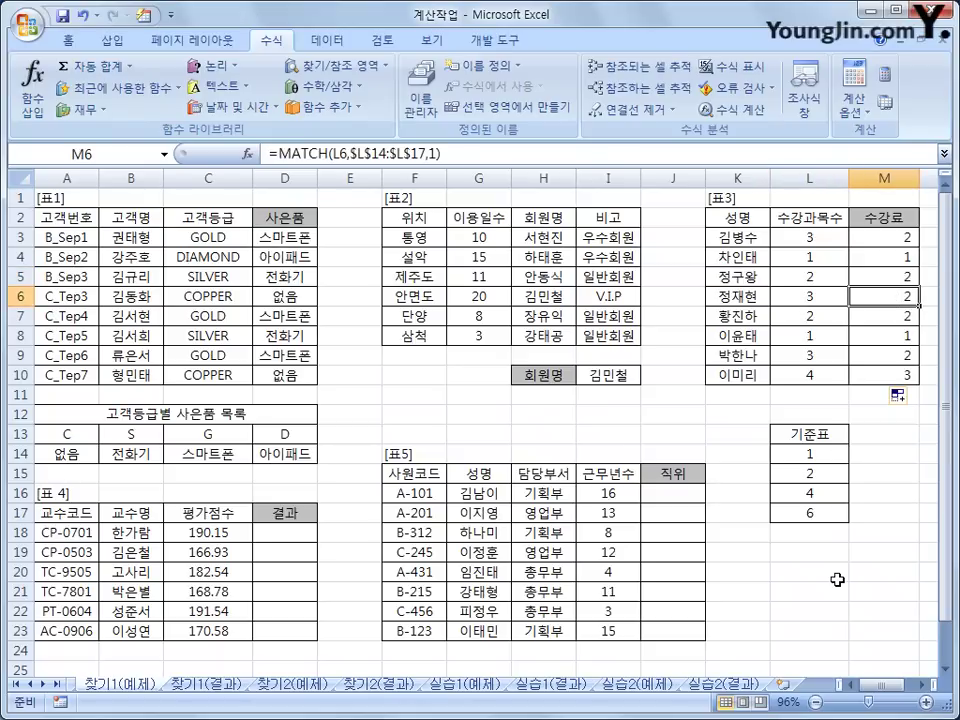
pyautogui.click(814, 493)
pyautogui.click(817, 475)
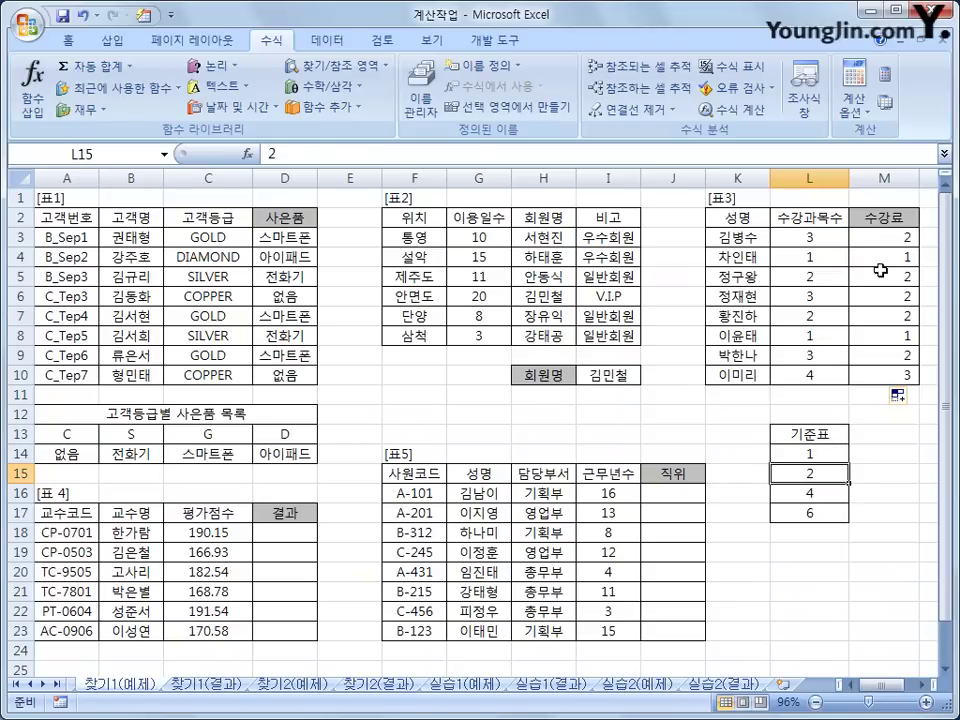
# - Examine the MATCH result in M3 against each 기준표 value from L14 to L17
pyautogui.click(887, 240)
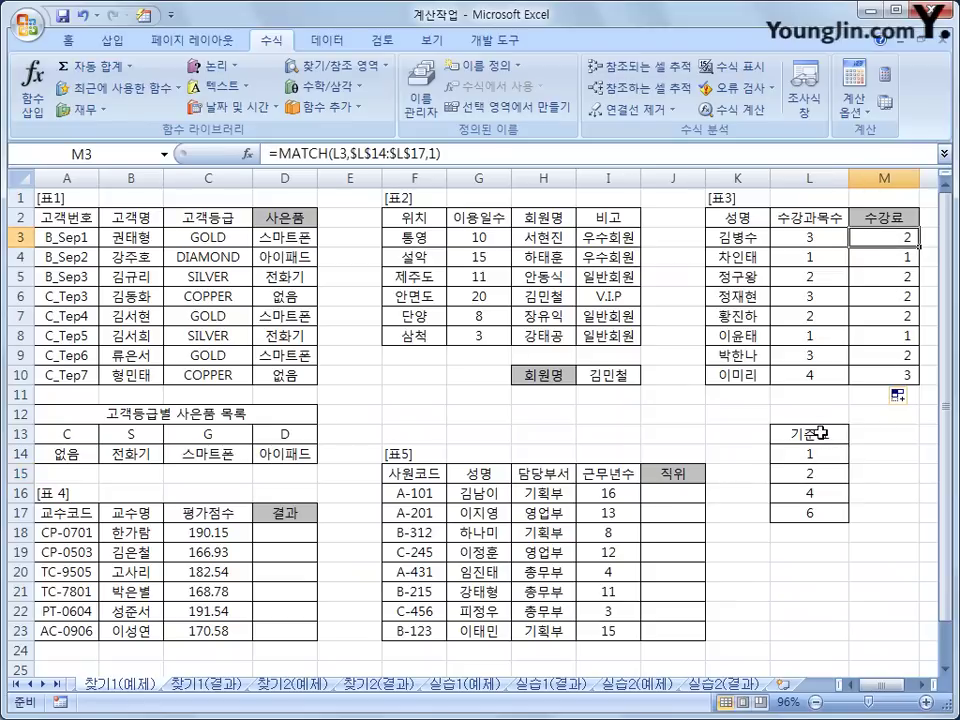
pyautogui.moveTo(806, 456); pyautogui.dragTo(804, 508)
pyautogui.click(866, 238)
pyautogui.click(797, 451)
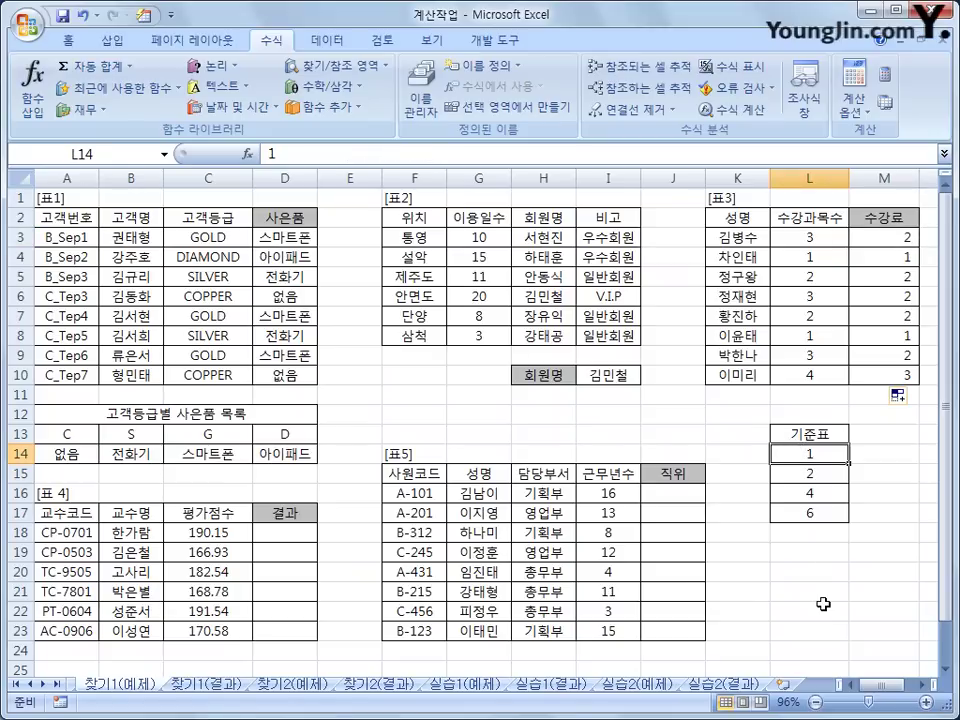
pyautogui.click(819, 475)
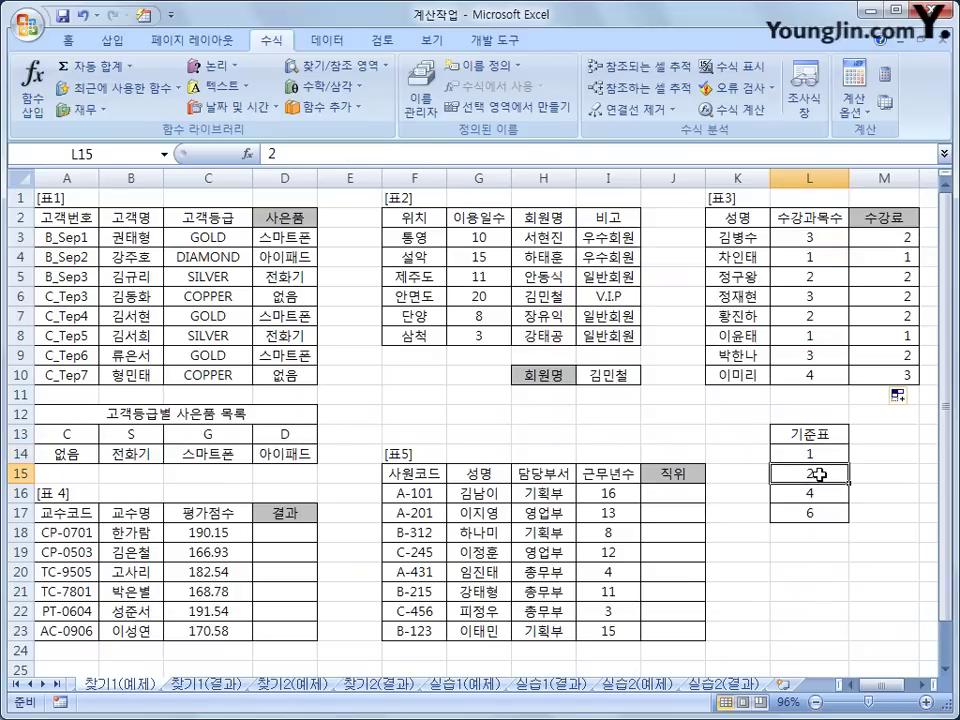
pyautogui.click(818, 493)
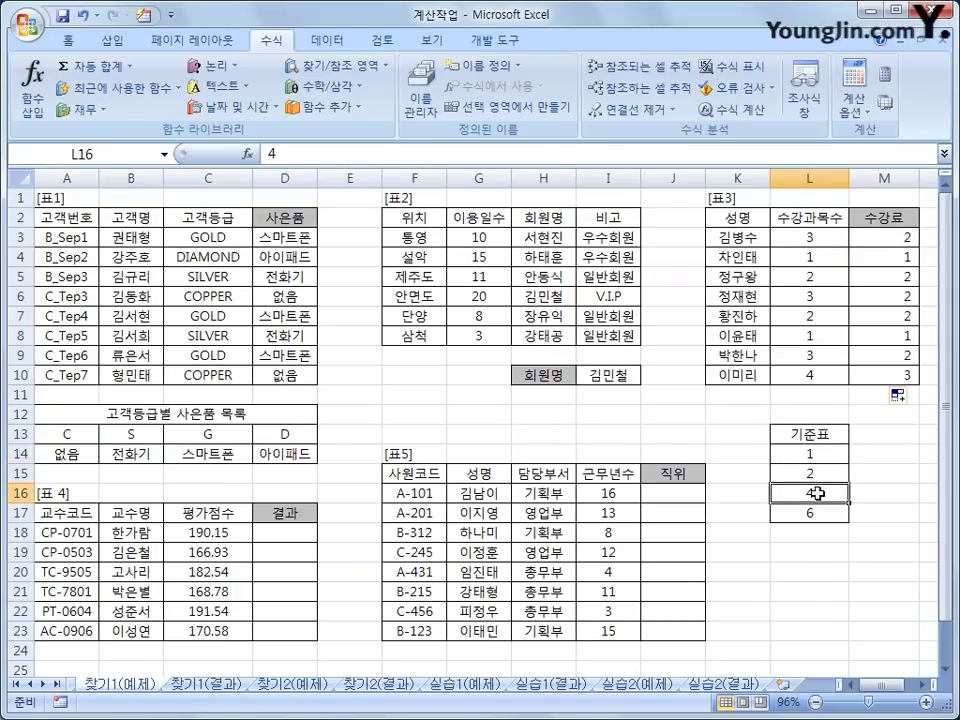
pyautogui.click(826, 514)
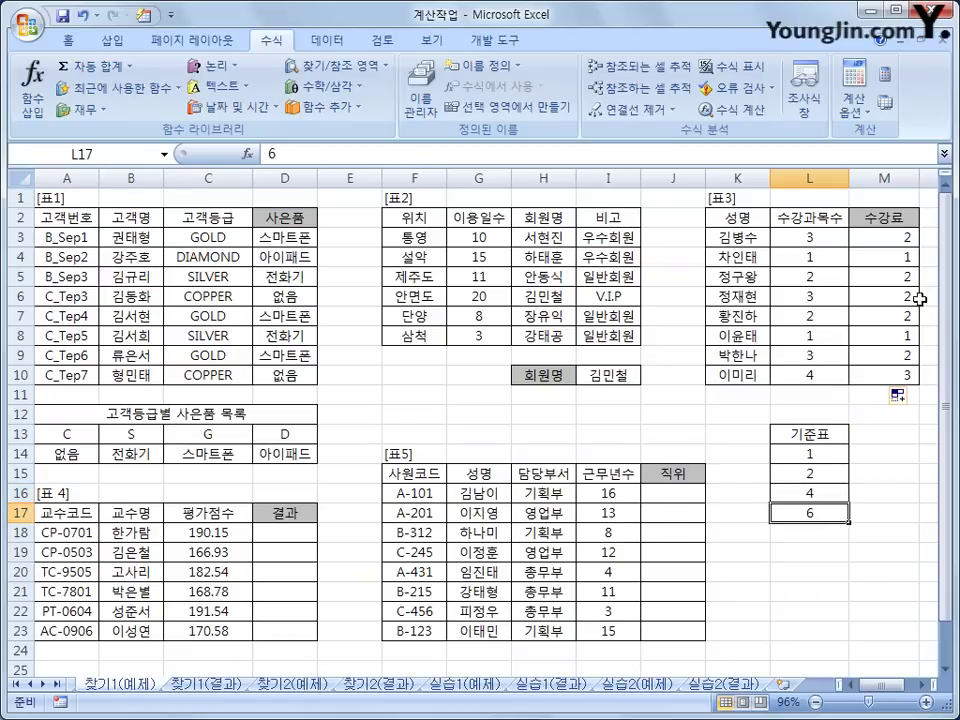
# - Cut the MATCH function out of the M3 formula, leaving only the equals sign
pyautogui.click(910, 238)
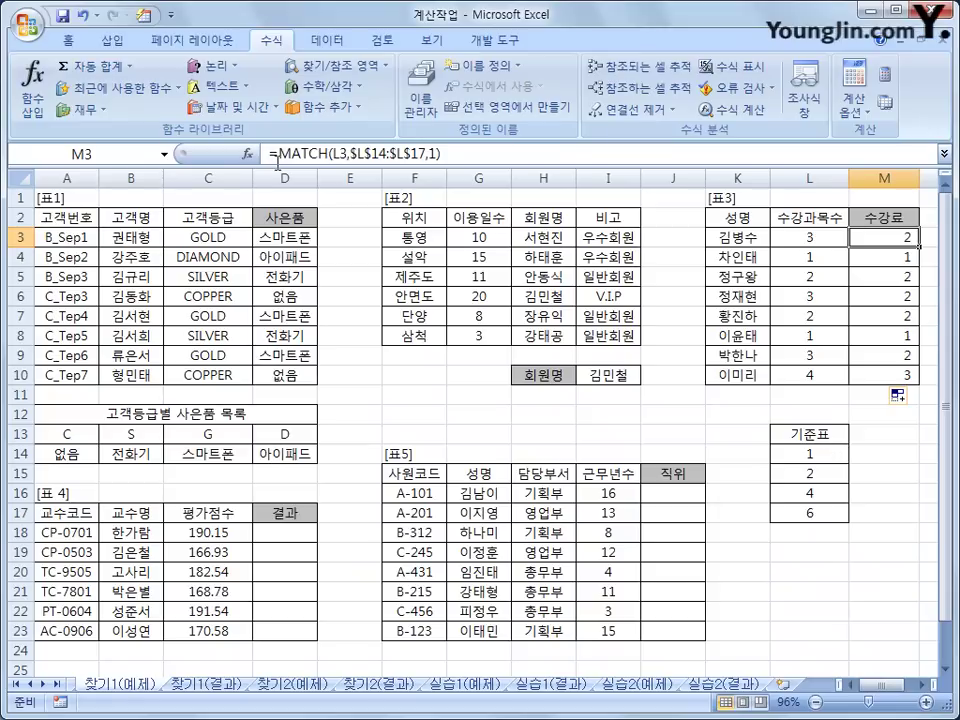
pyautogui.moveTo(278, 153); pyautogui.dragTo(441, 156)
pyautogui.hotkey('ctrl', 'c')
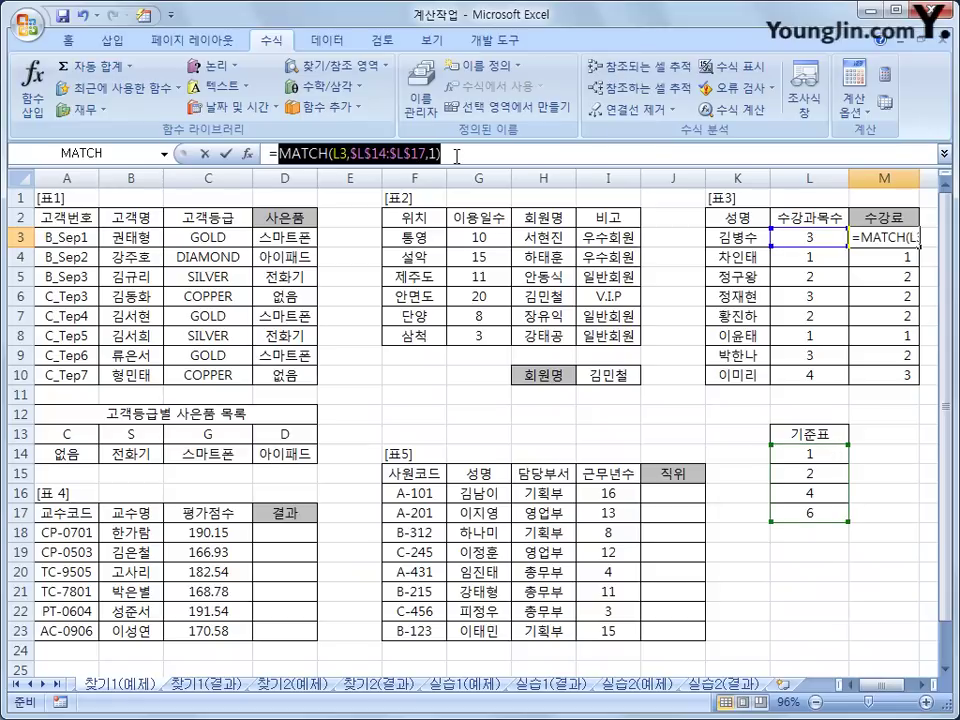
pyautogui.rightClick(456, 156)
pyautogui.click(468, 163)
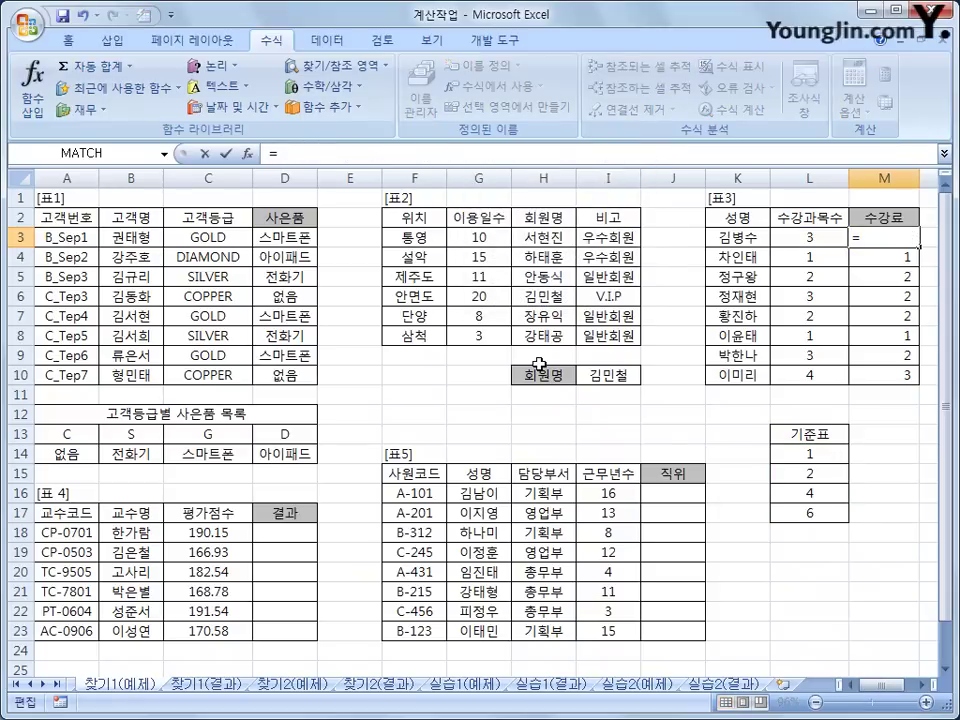
# - Insert a CHOOSE function in M3 and paste the cut MATCH function as its Index_num
pyautogui.click(333, 65)
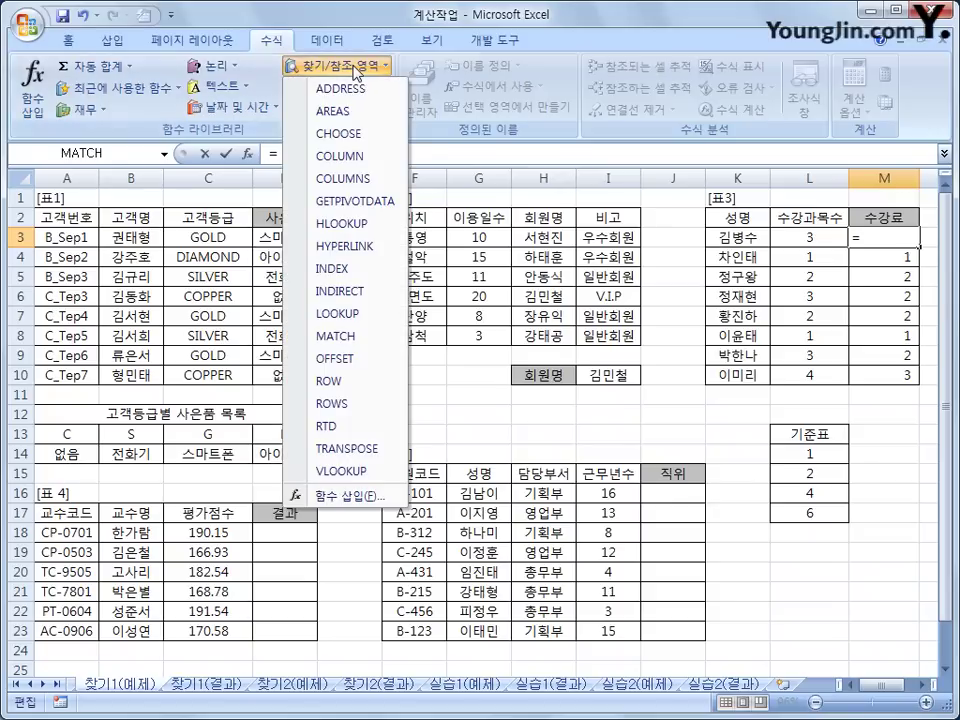
pyautogui.click(354, 133)
pyautogui.moveTo(390, 216); pyautogui.dragTo(553, 240)
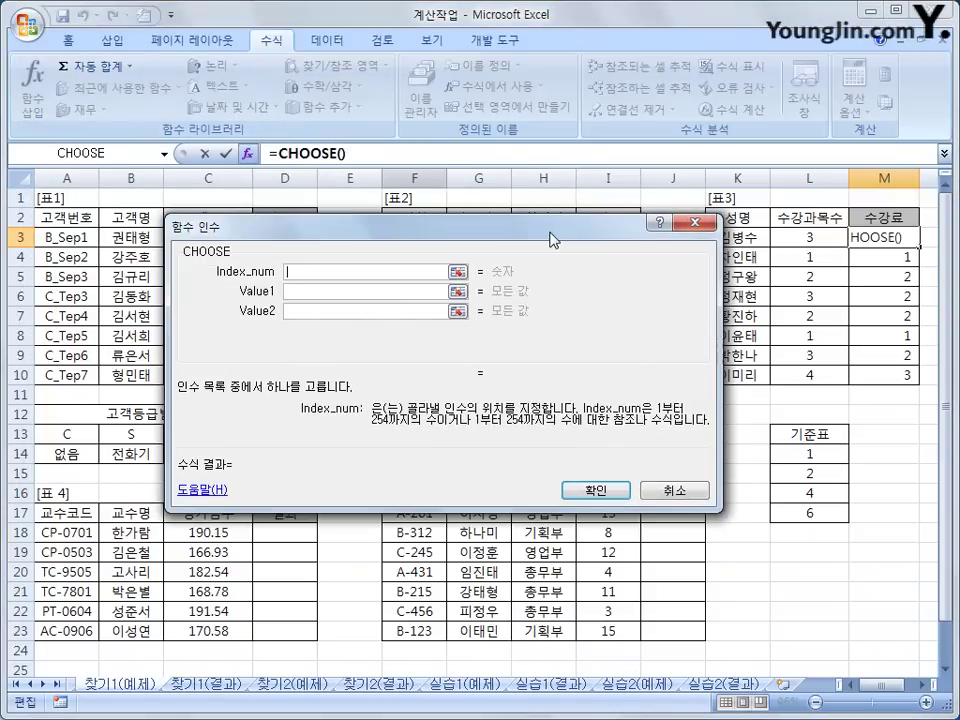
pyautogui.rightClick(324, 274)
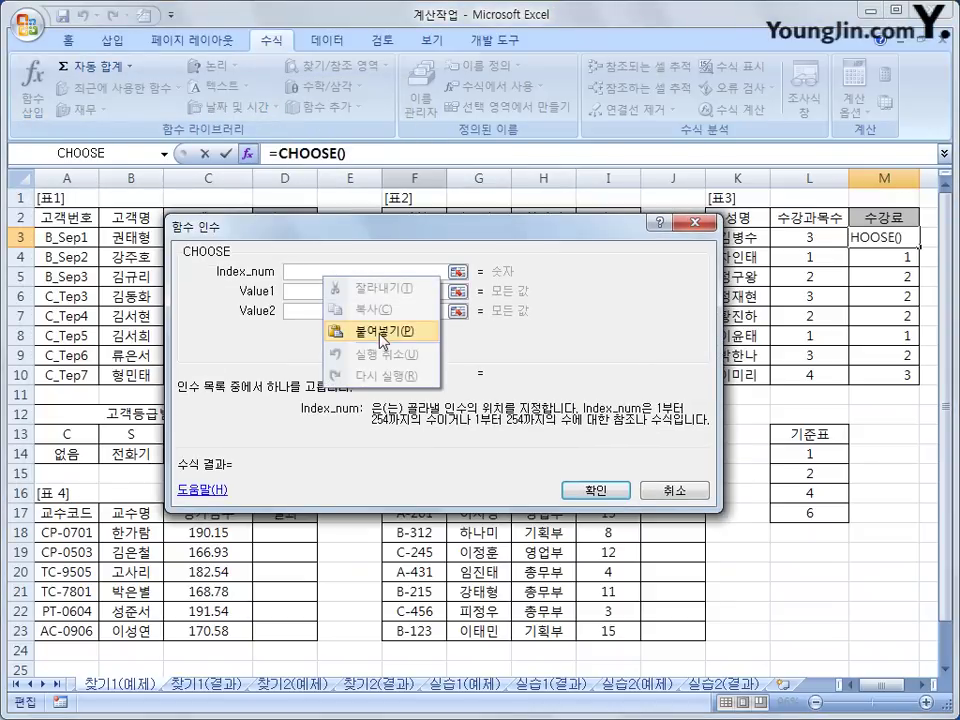
pyautogui.click(370, 331)
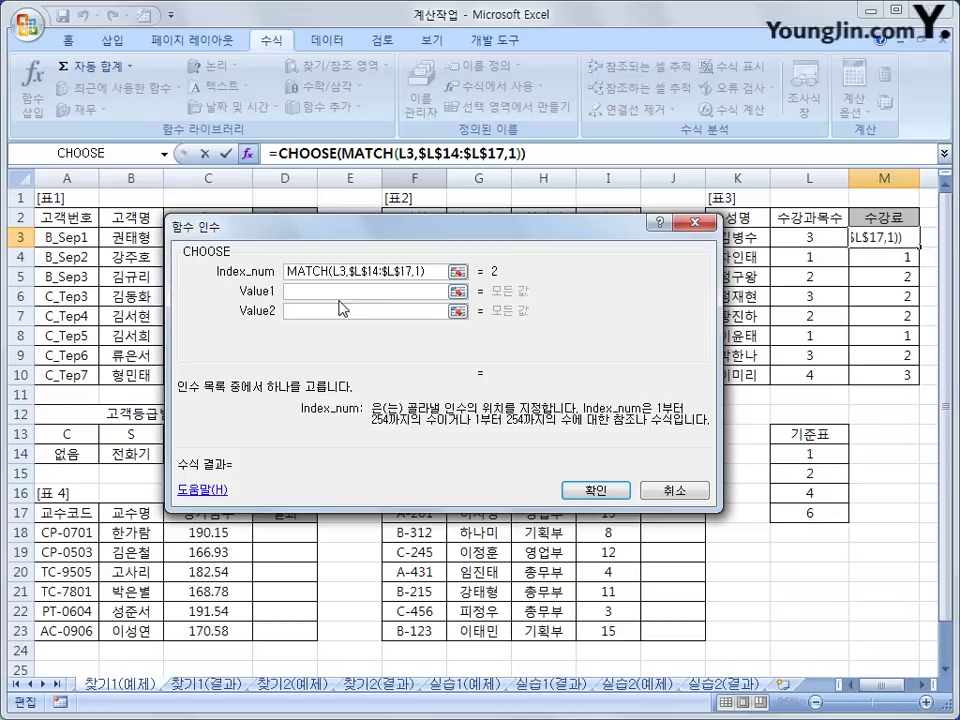
# - Set the CHOOSE arguments Value1 to Value4 to 0%, 5%, 10% and 15%, and enter the formula in M3
pyautogui.click(381, 293)
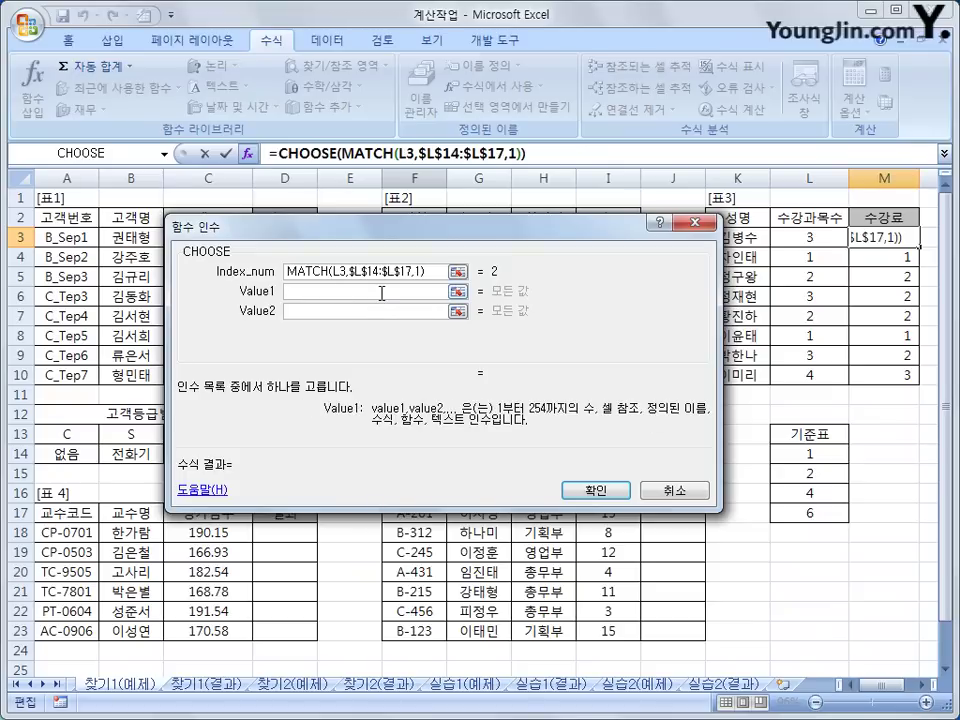
pyautogui.click(381, 293)
pyautogui.write('0')
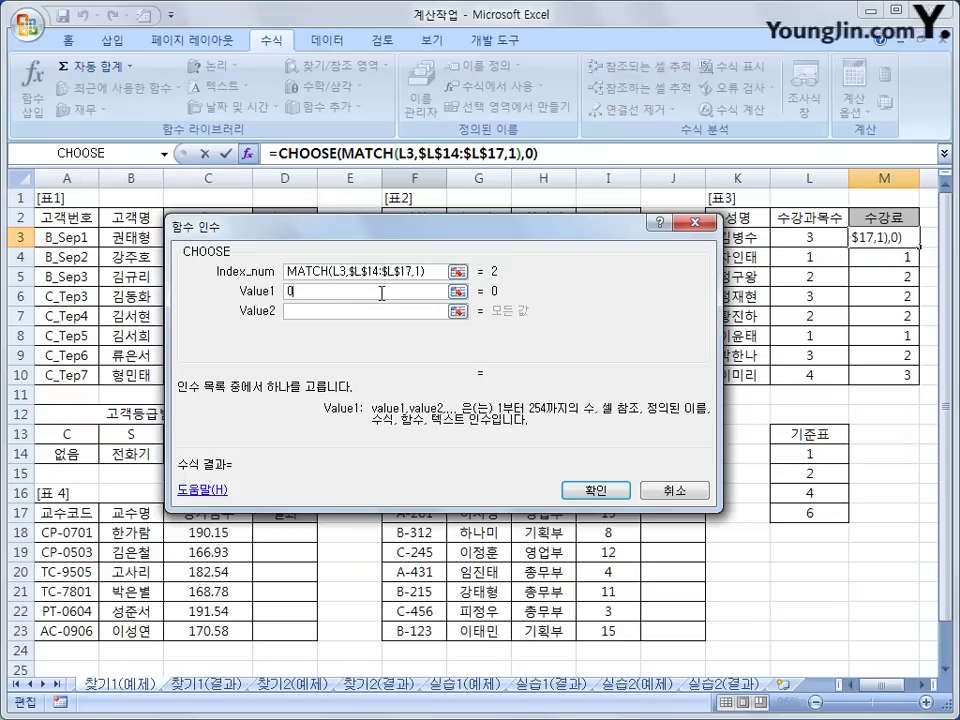
pyautogui.write('%')
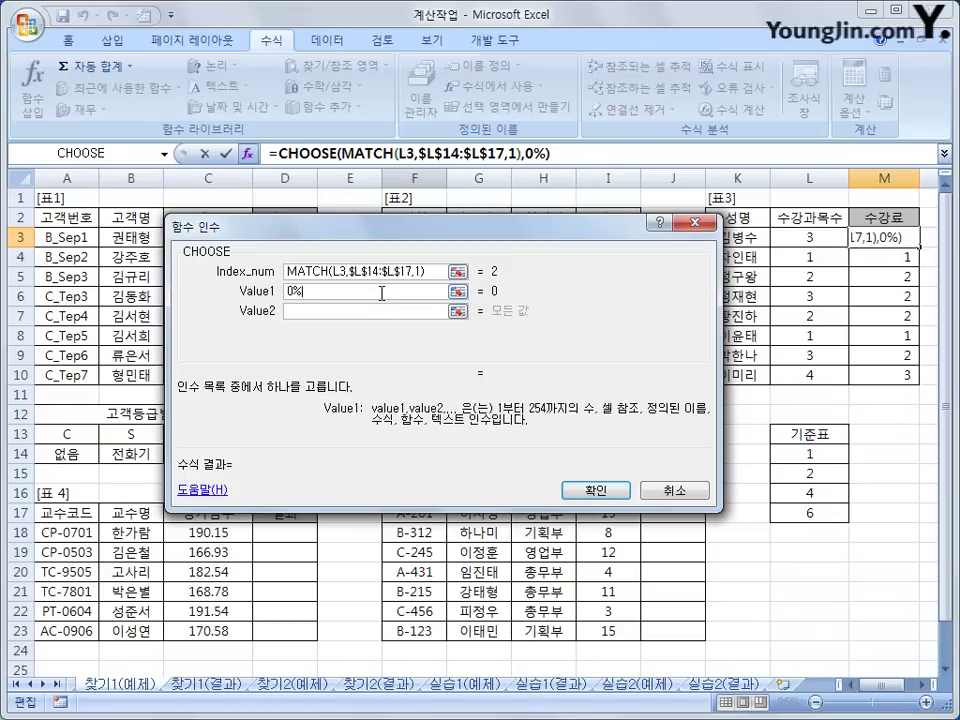
pyautogui.press('Tab')
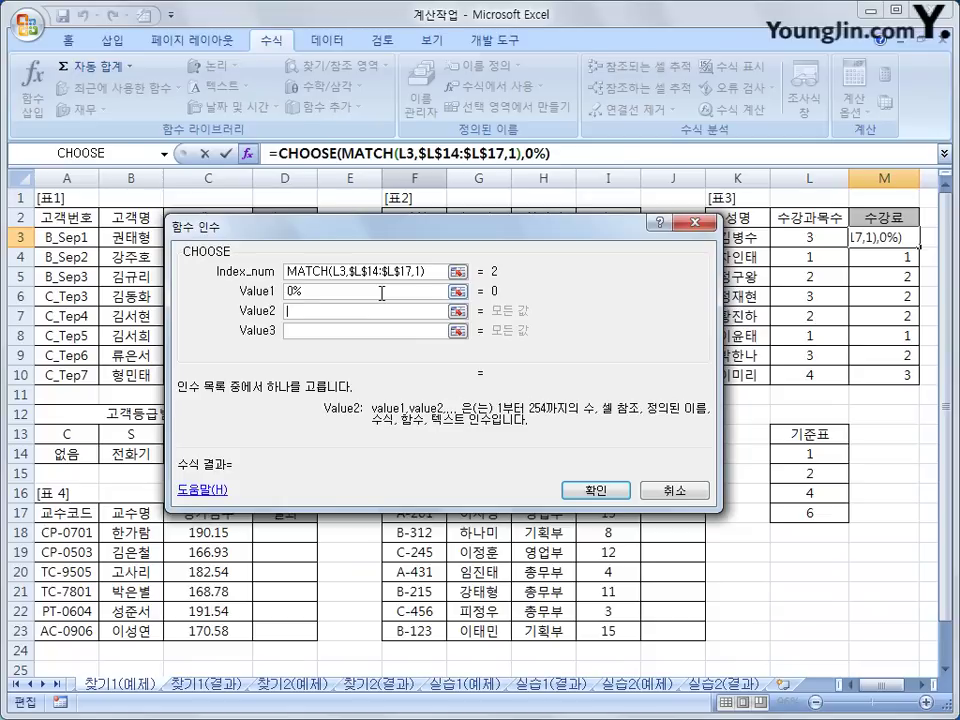
pyautogui.write('5%')
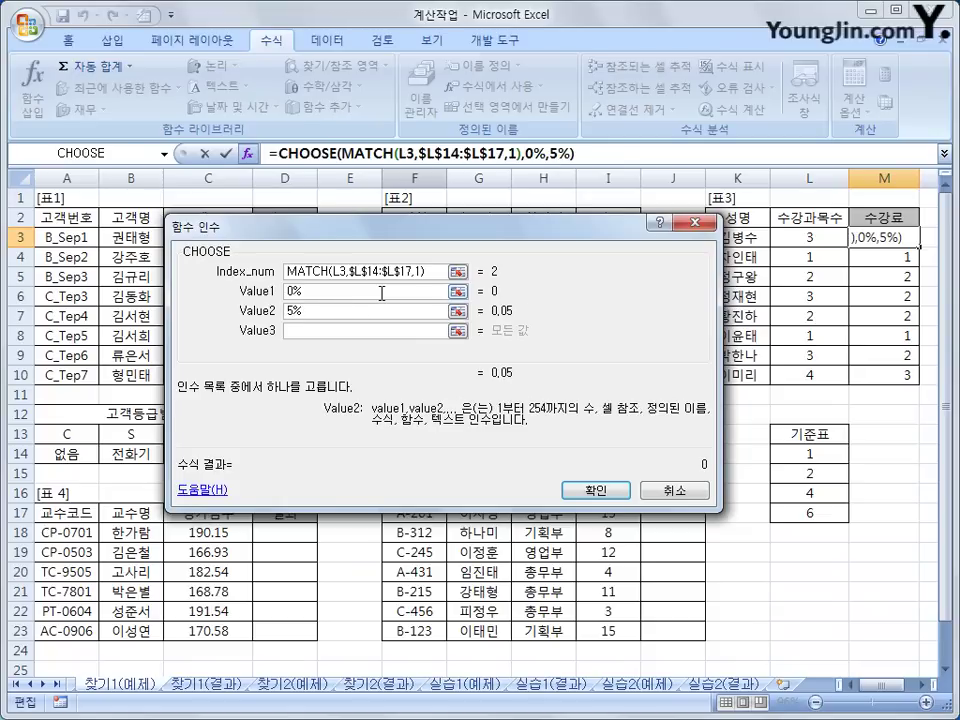
pyautogui.press('Tab')
pyautogui.write('10%')
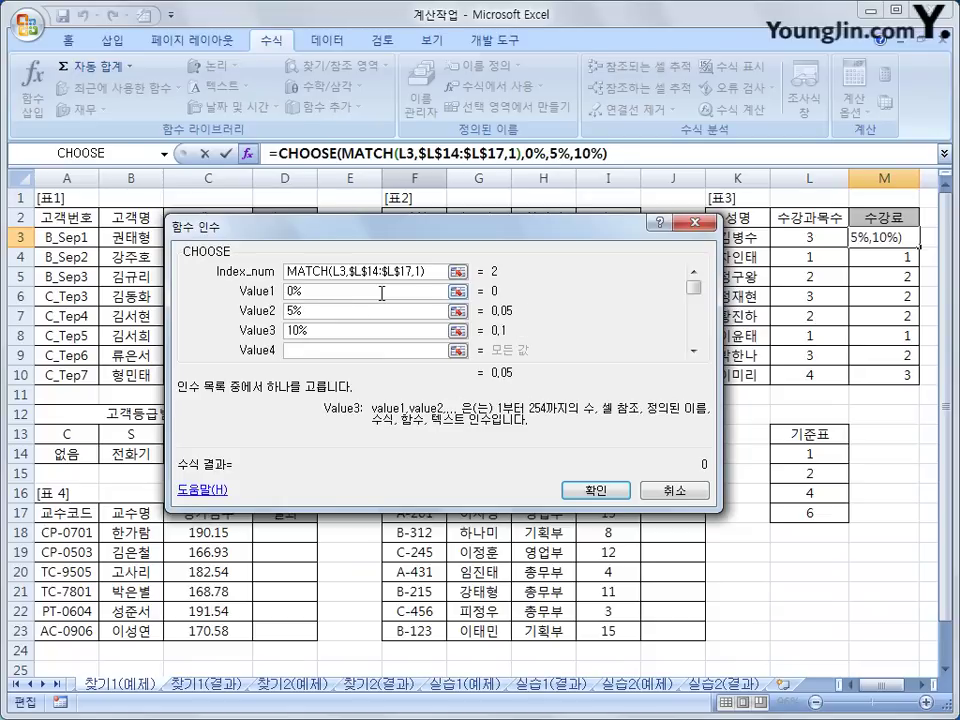
pyautogui.press('Tab')
pyautogui.write('15%')
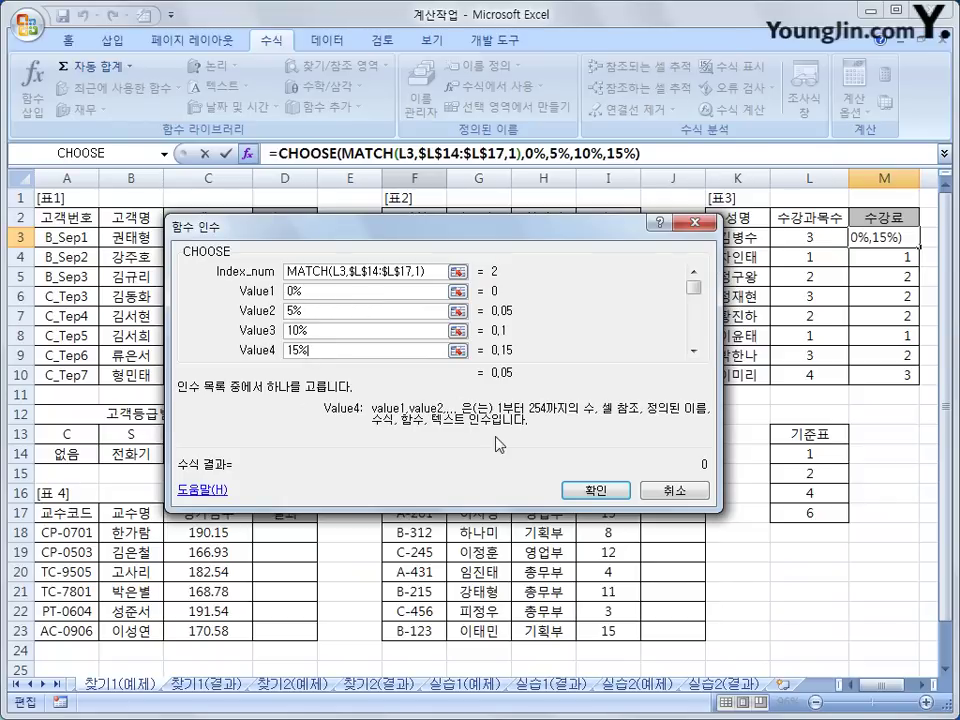
pyautogui.click(592, 491)
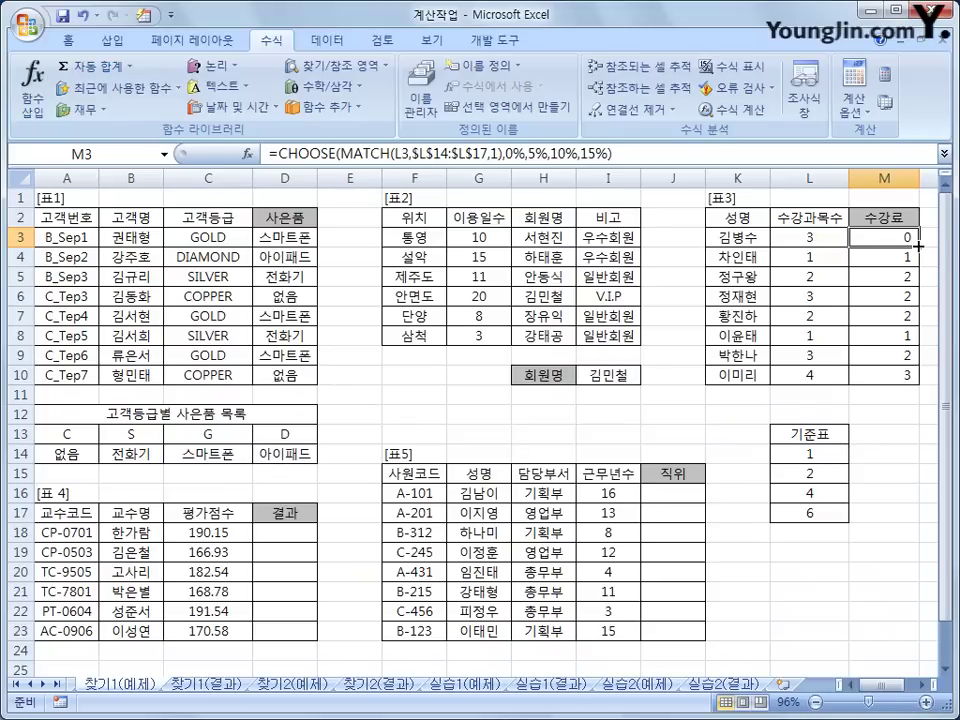
# - Fill the CHOOSE formula from M3 down to M10 and format the range as percentages
pyautogui.moveTo(918, 245); pyautogui.dragTo(917, 381)
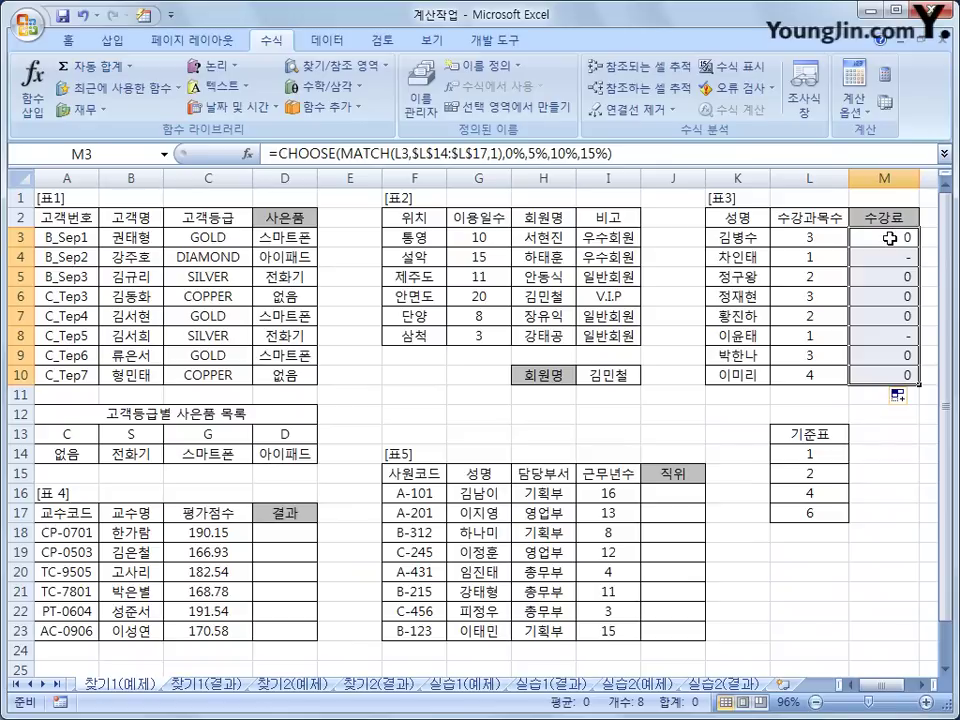
pyautogui.click(64, 40)
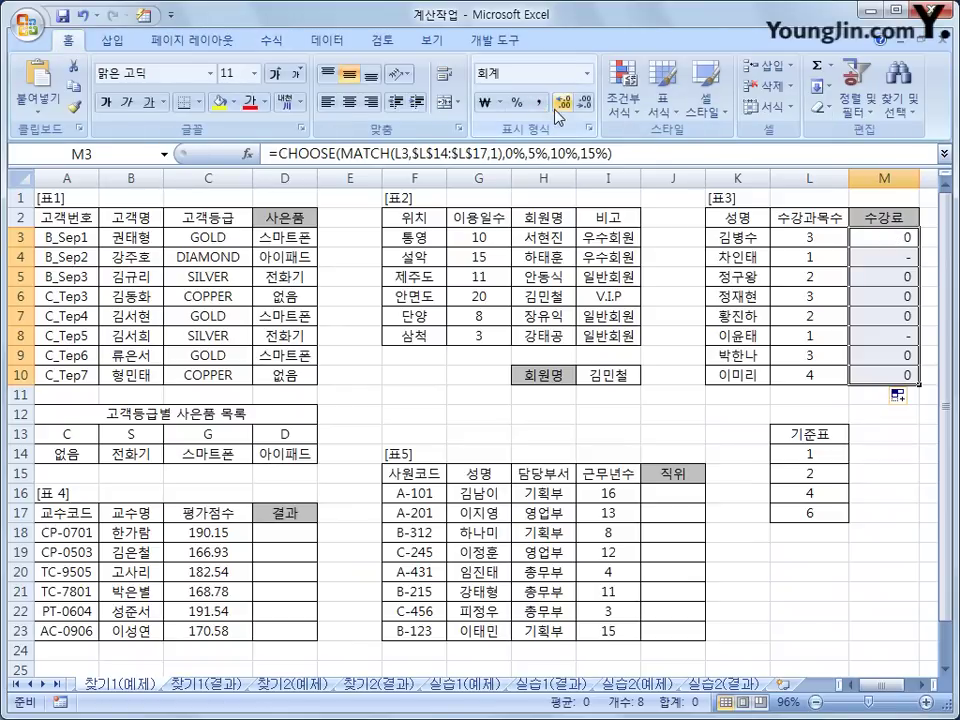
pyautogui.click(519, 104)
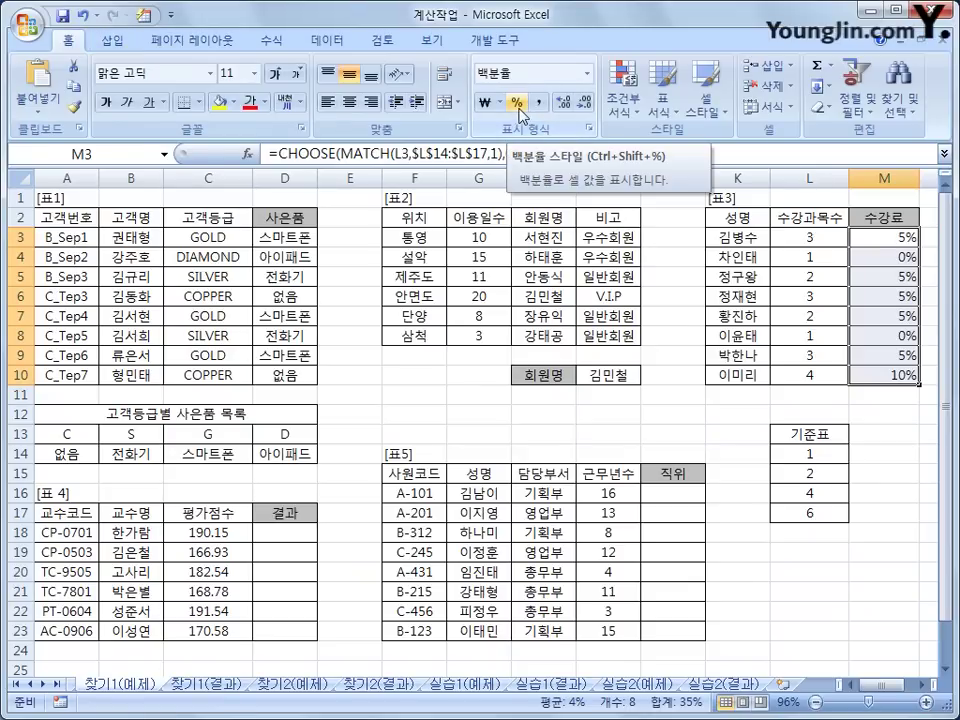
# - Compare the discount rates in M3 and M4 with their course counts and the 기준표 values
pyautogui.click(826, 240)
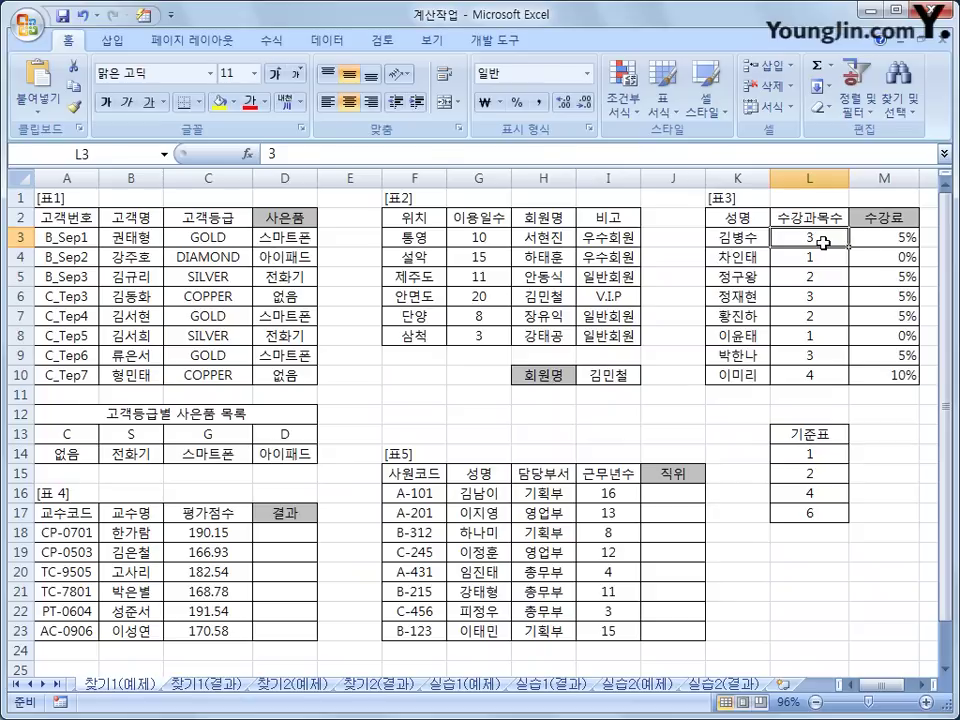
pyautogui.click(864, 243)
pyautogui.click(812, 473)
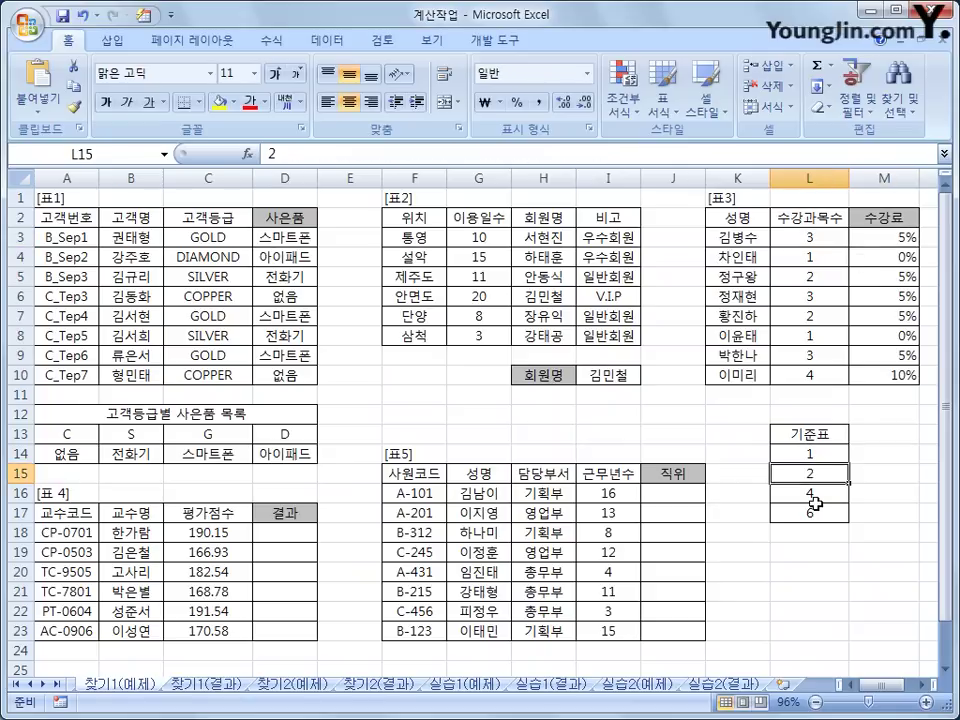
pyautogui.click(830, 256)
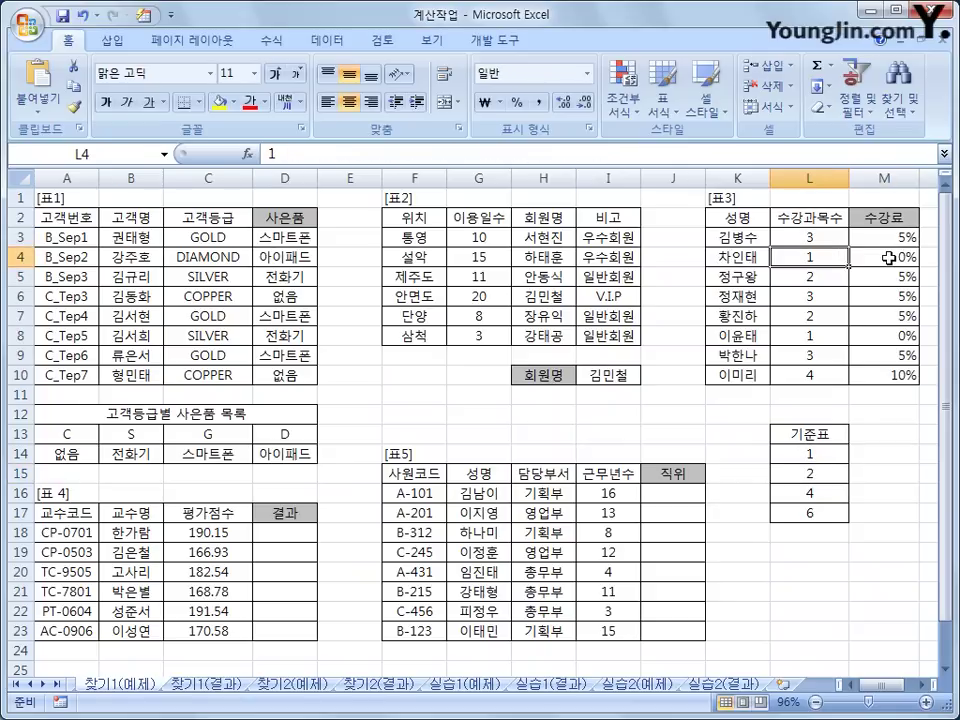
pyautogui.click(888, 258)
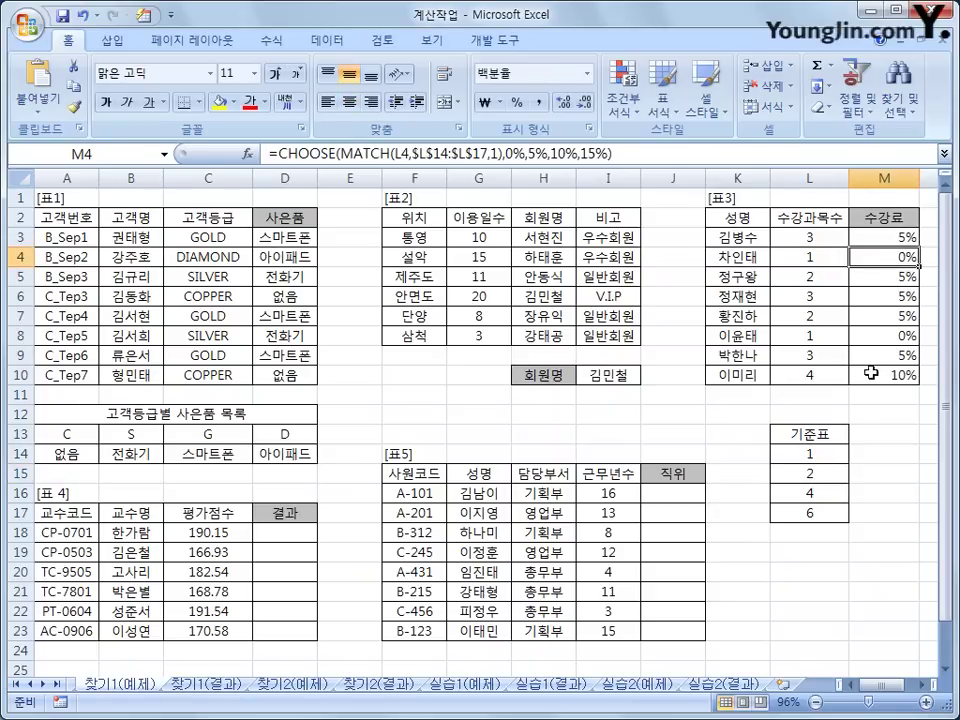
# - Extend the formula in M3 to =L3*60000*(1-CHOOSE(MATCH(L3,$L$14:$L$17,1),0%,5%,10%,15%))
pyautogui.click(880, 235)
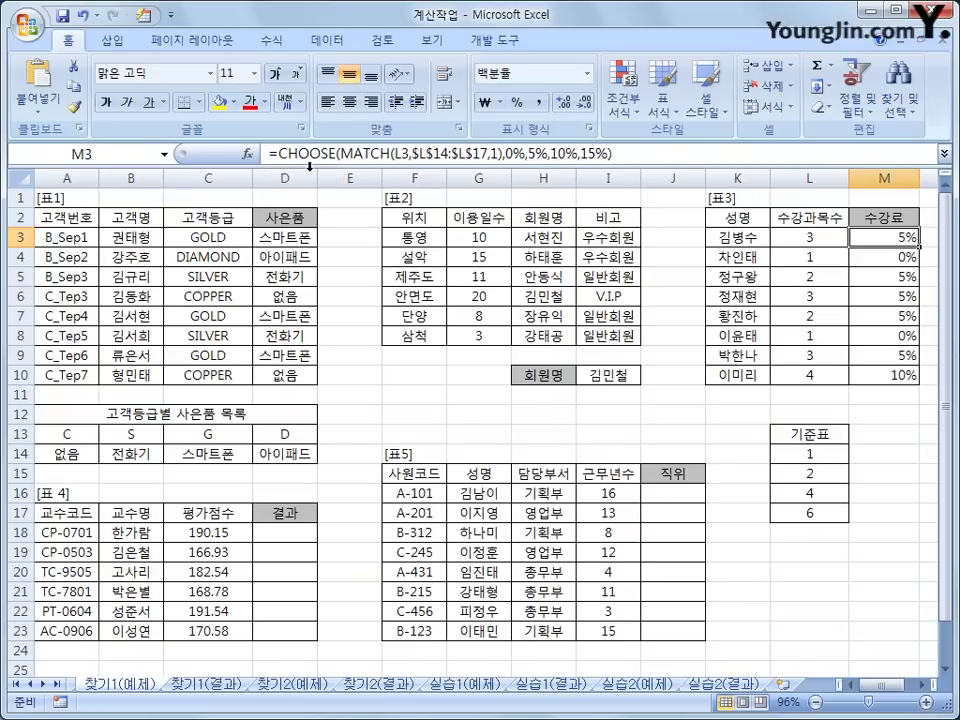
pyautogui.click(277, 153)
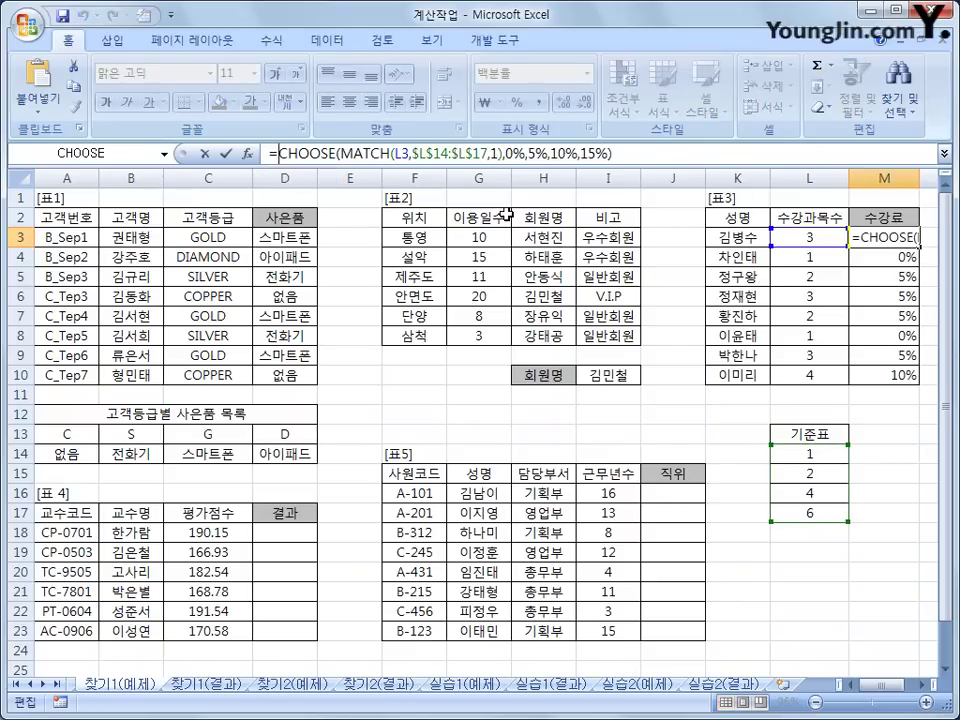
pyautogui.click(803, 237)
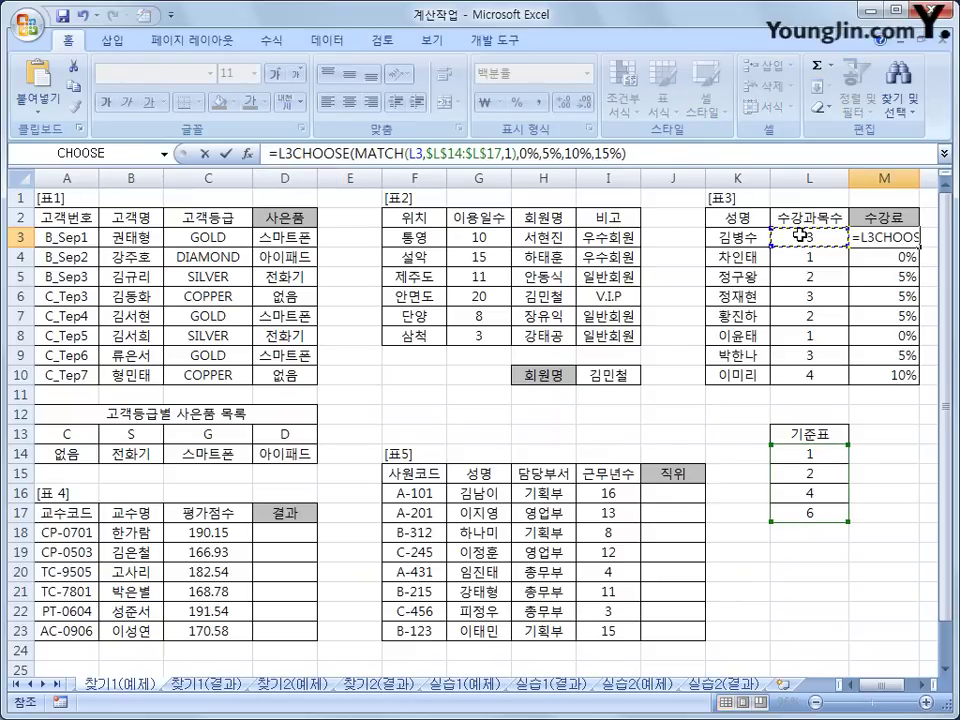
pyautogui.write('*')
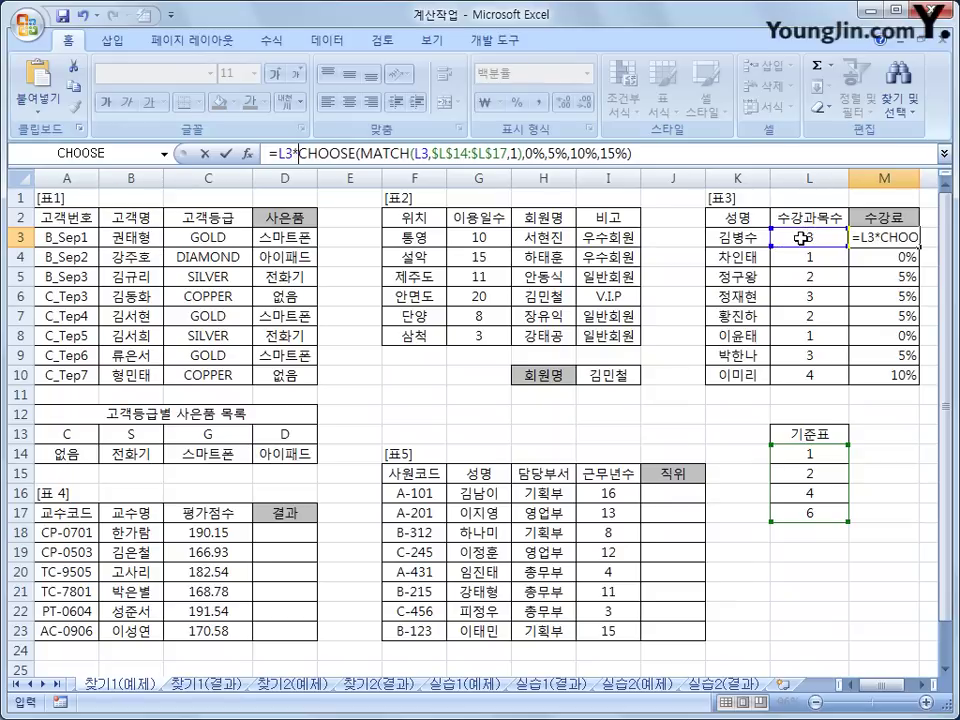
pyautogui.write('60000')
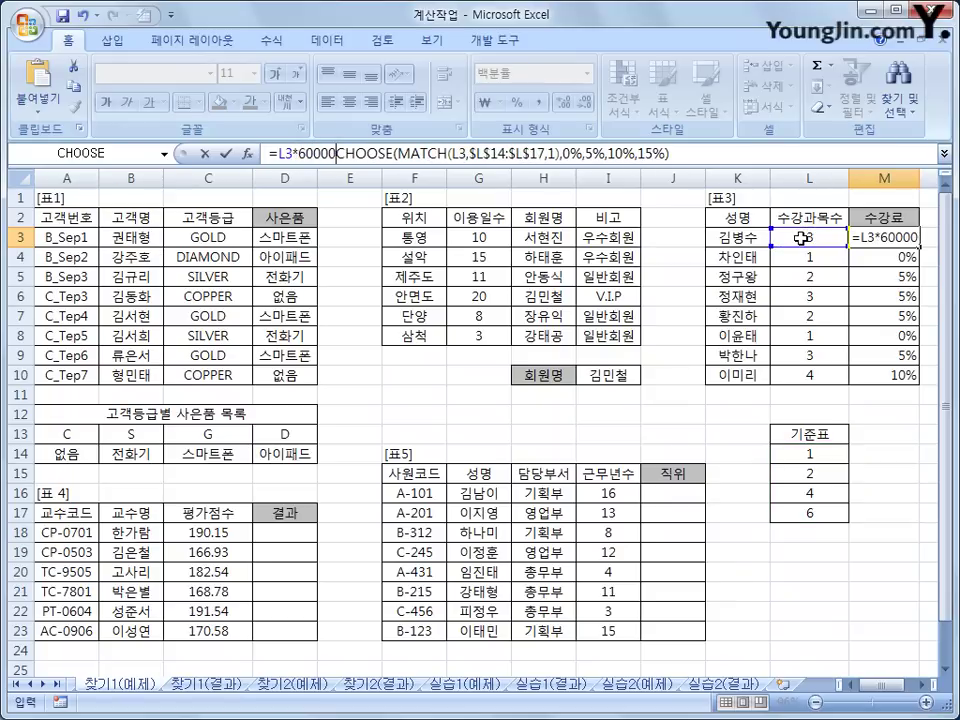
pyautogui.write('*')
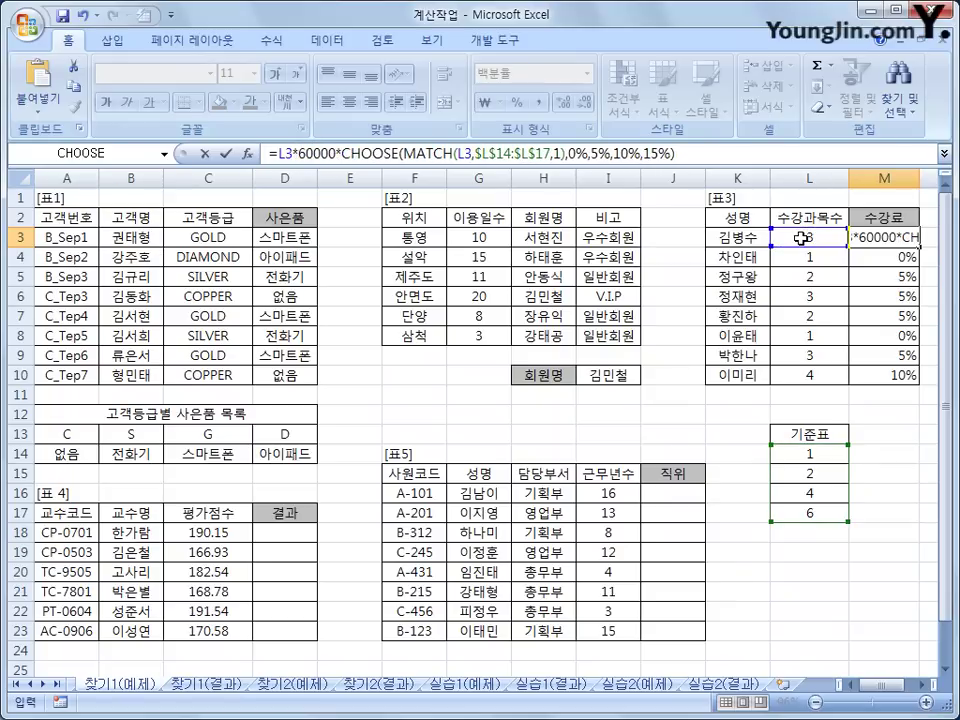
pyautogui.write('(1')
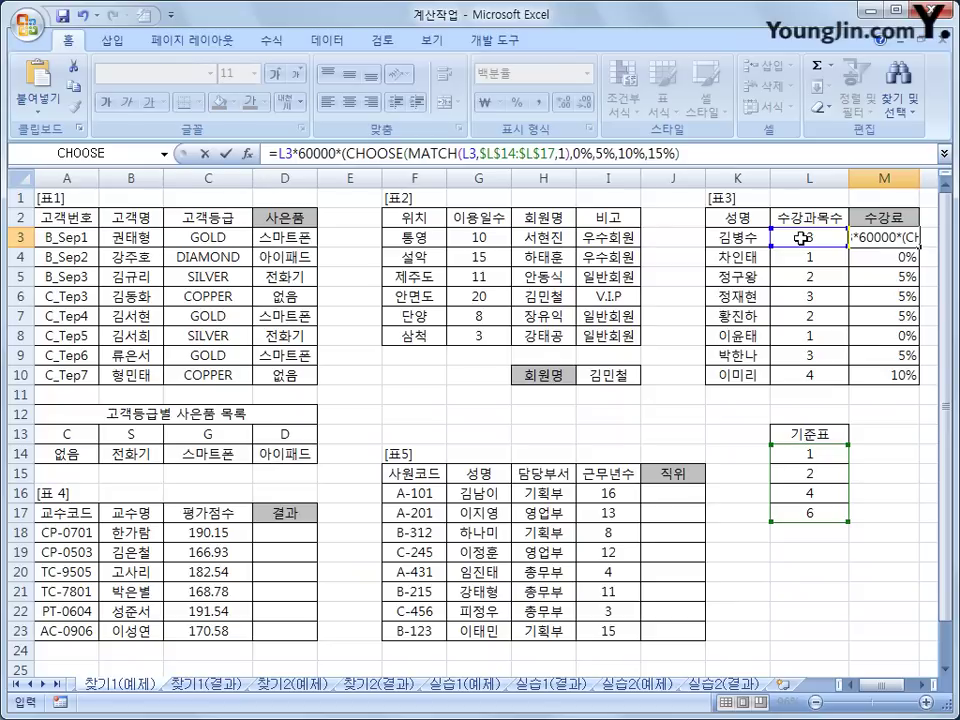
pyautogui.write('-')
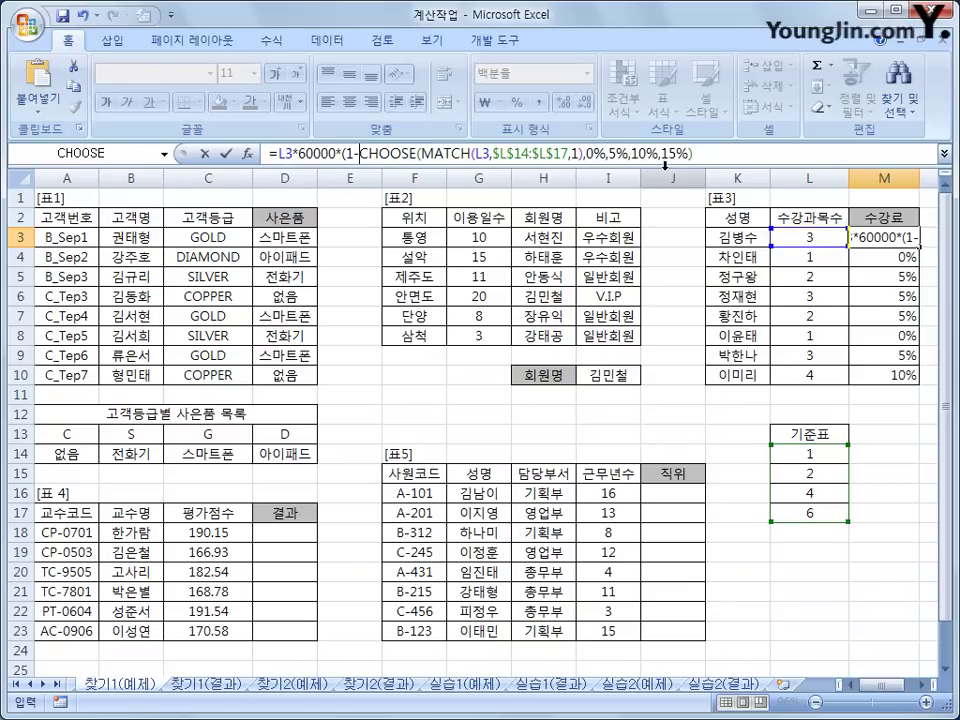
pyautogui.click(736, 160)
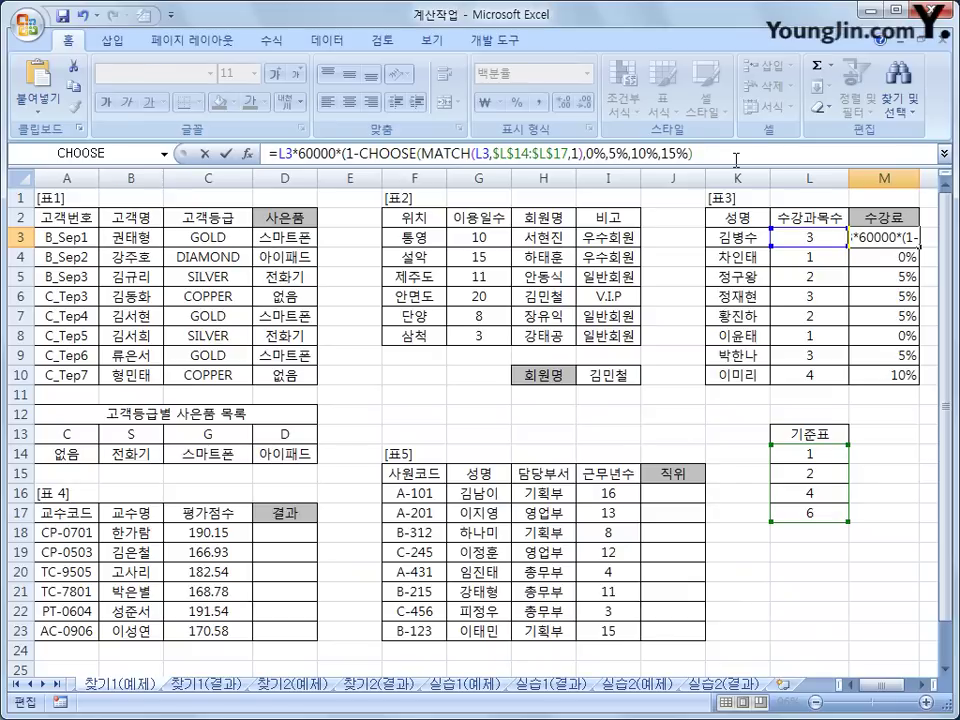
pyautogui.write(')')
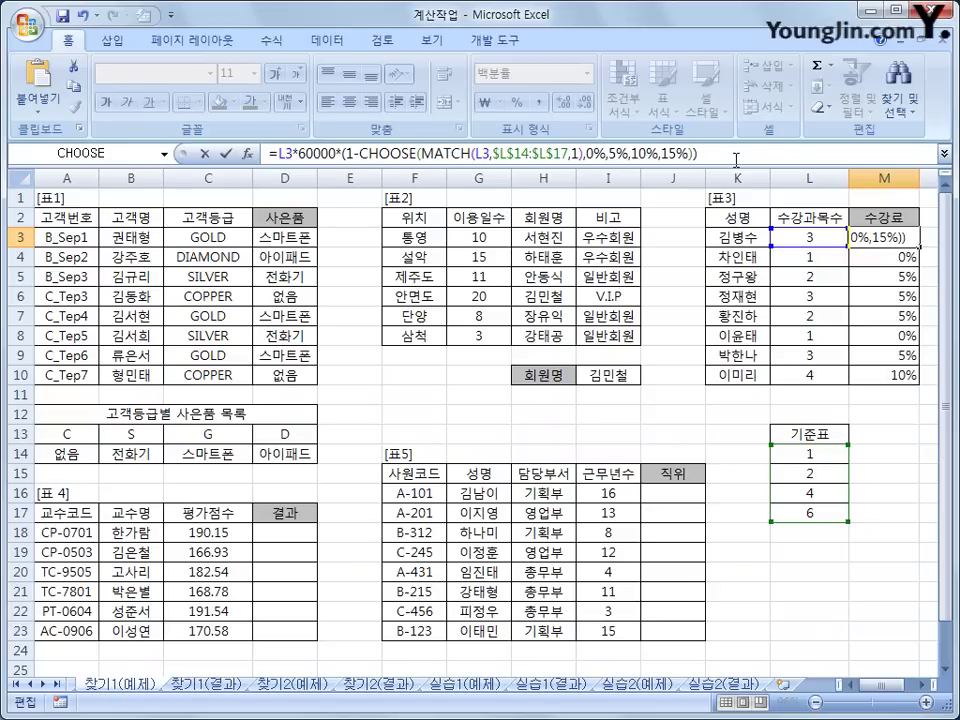
pyautogui.press('Return')
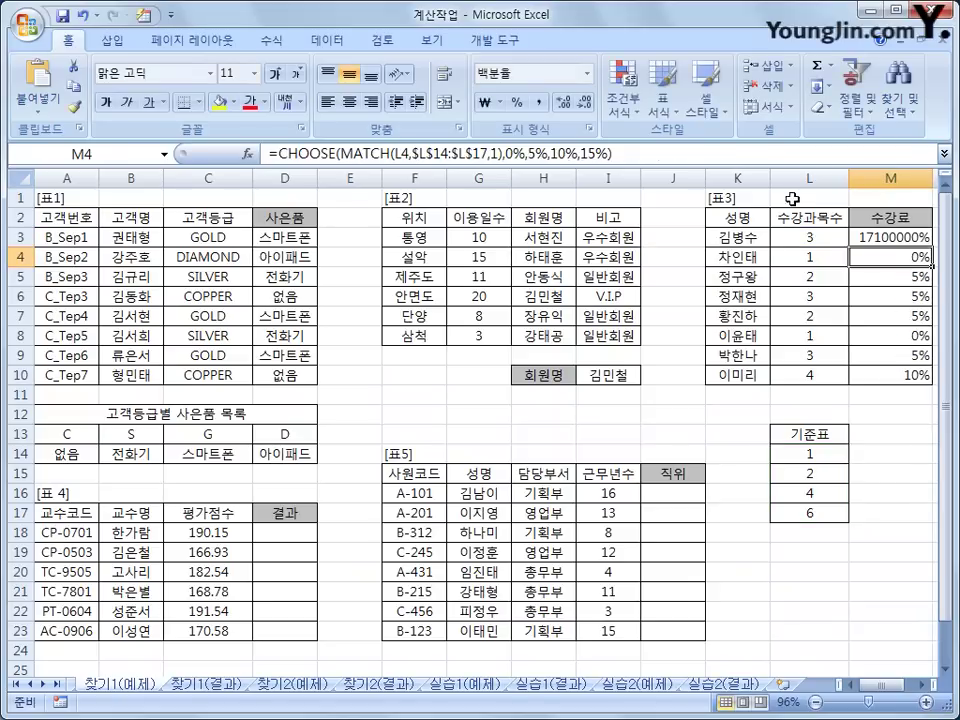
# - Fill the course fee formula from M3 down to M10 and format the range in comma style
pyautogui.click(866, 238)
pyautogui.moveTo(933, 246); pyautogui.dragTo(913, 390)
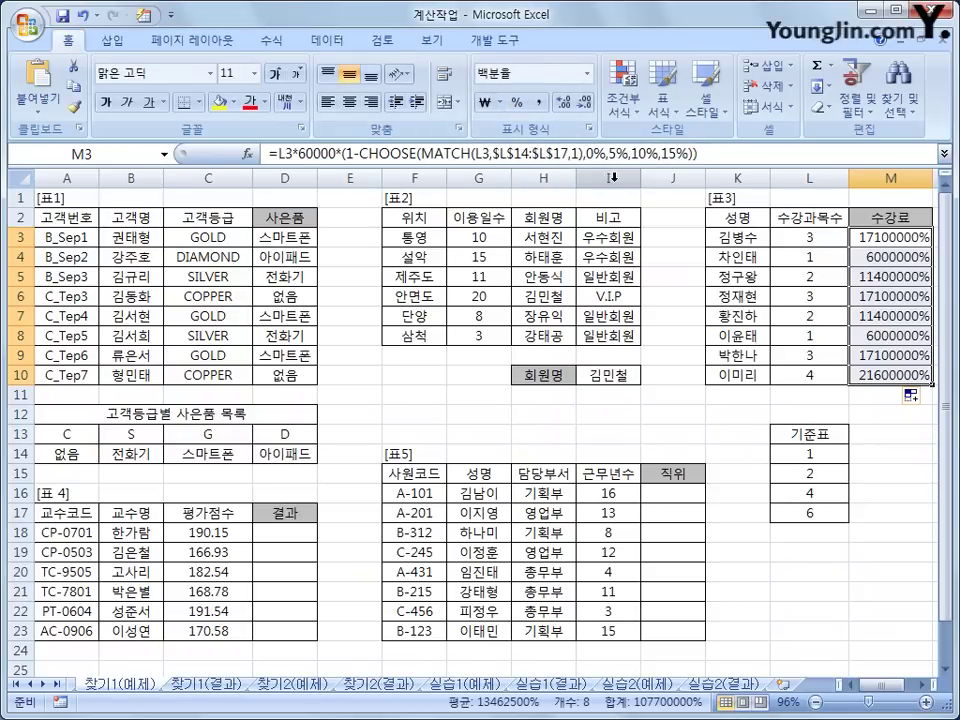
pyautogui.click(541, 103)
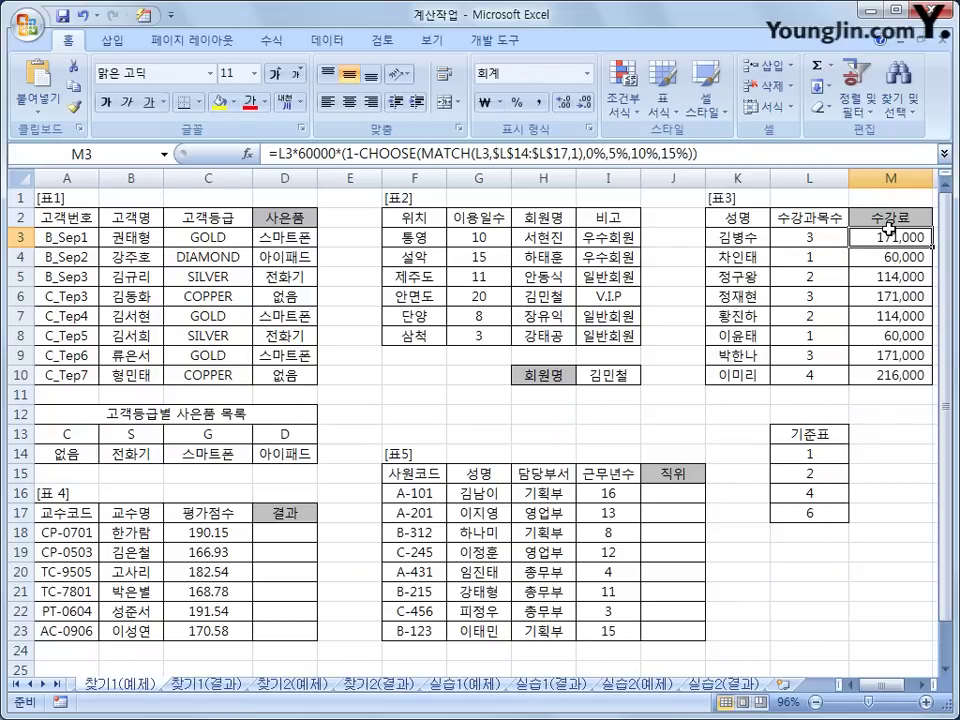
pyautogui.click(882, 379)
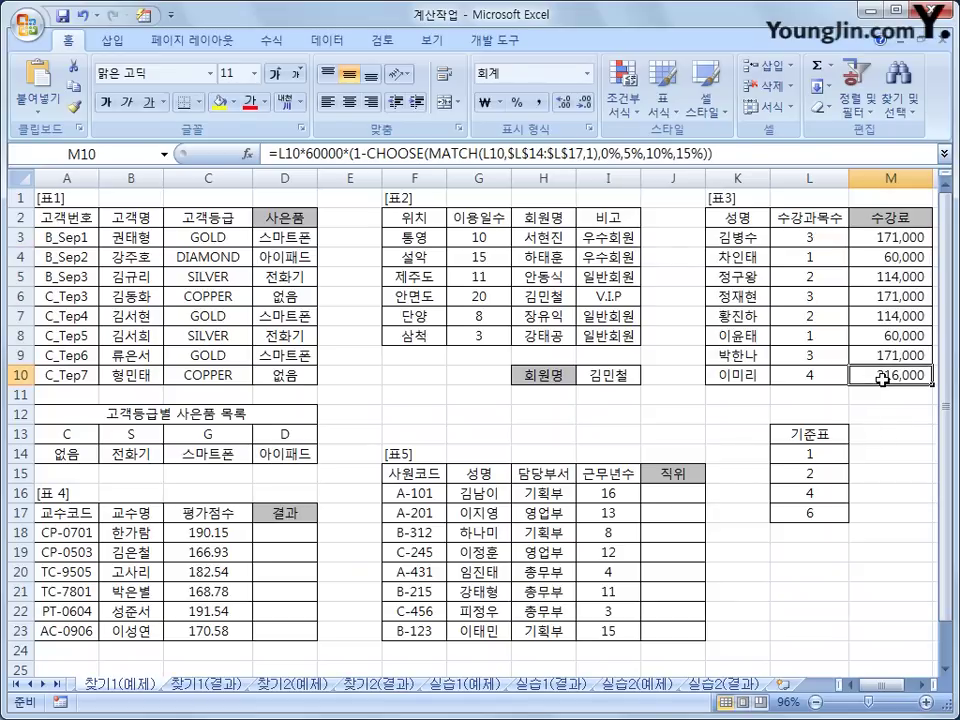
# - Insert the statistical function RANK in D18, the first 결과 cell of 표 4
pyautogui.click(285, 533)
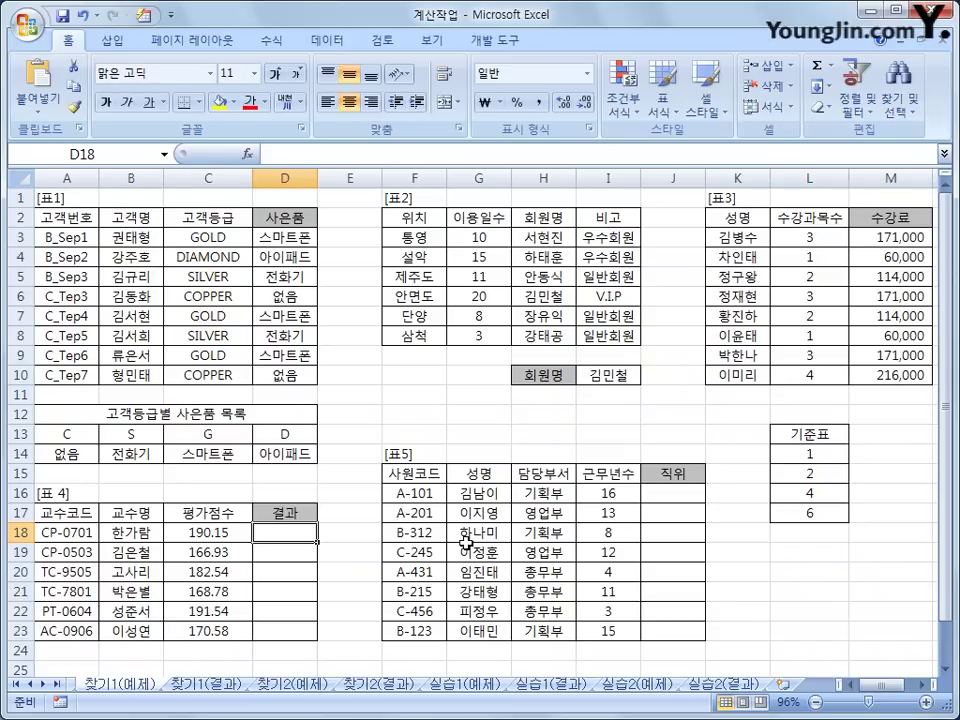
pyautogui.moveTo(245, 533); pyautogui.dragTo(255, 631)
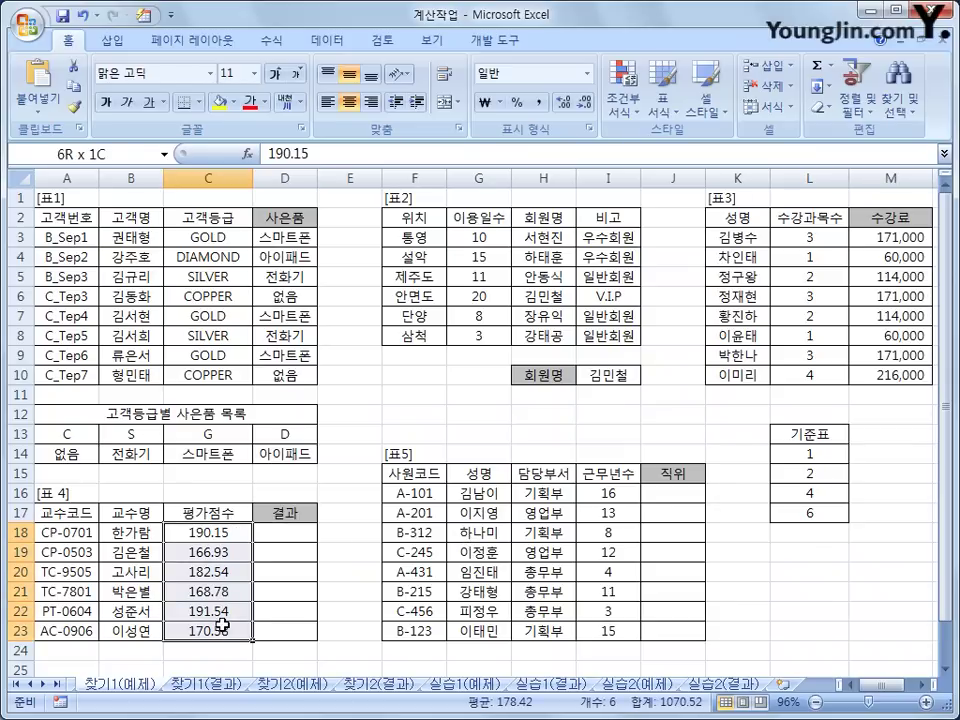
pyautogui.click(266, 535)
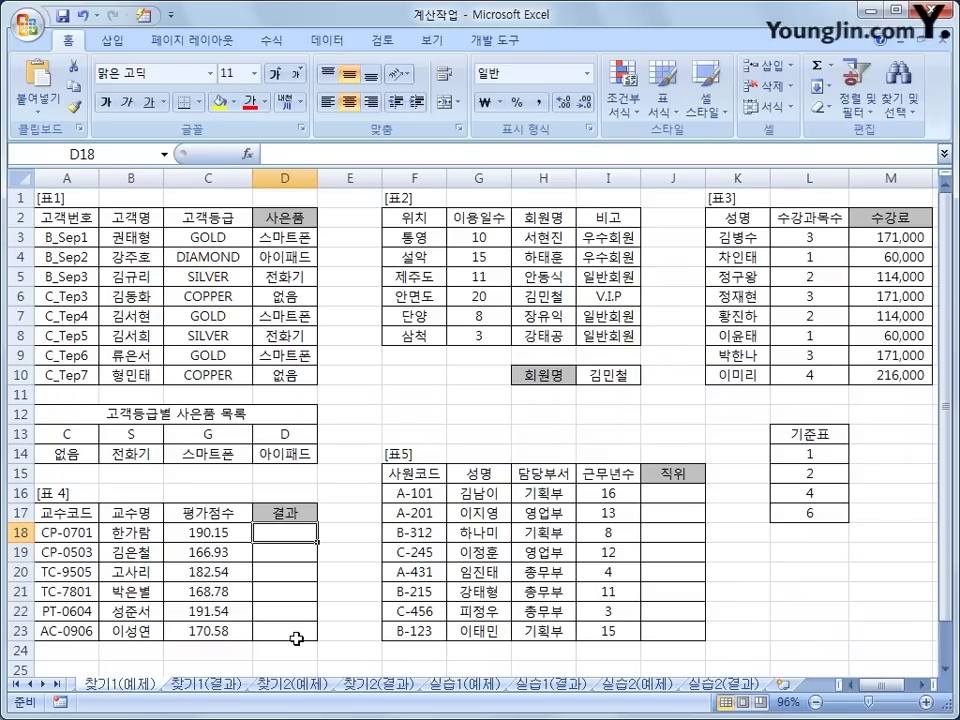
pyautogui.click(287, 42)
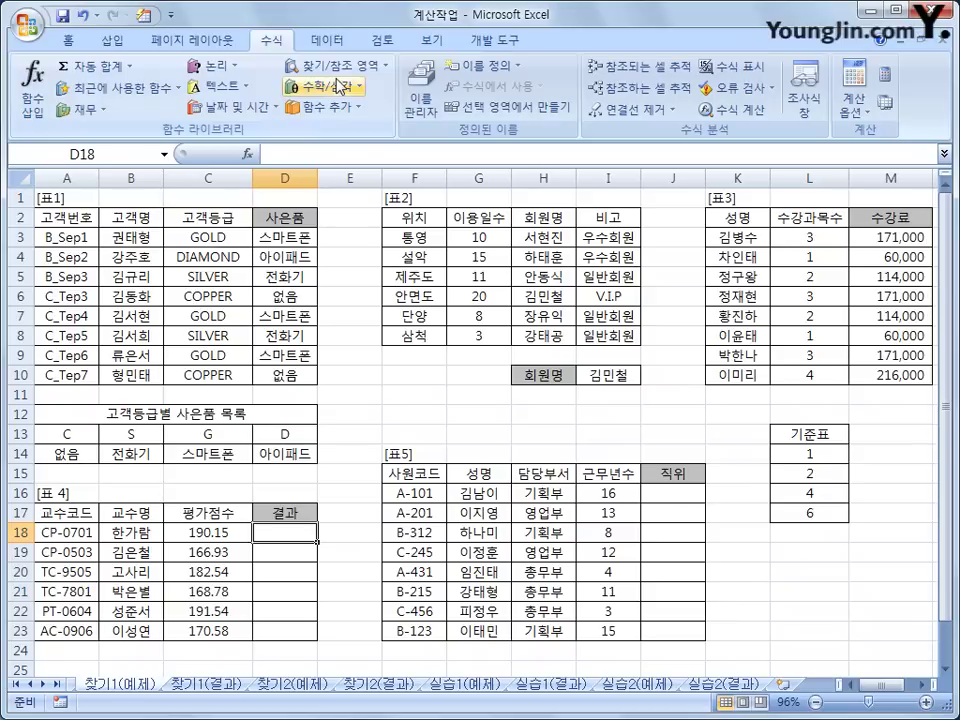
pyautogui.click(322, 106)
pyautogui.moveTo(352, 138)
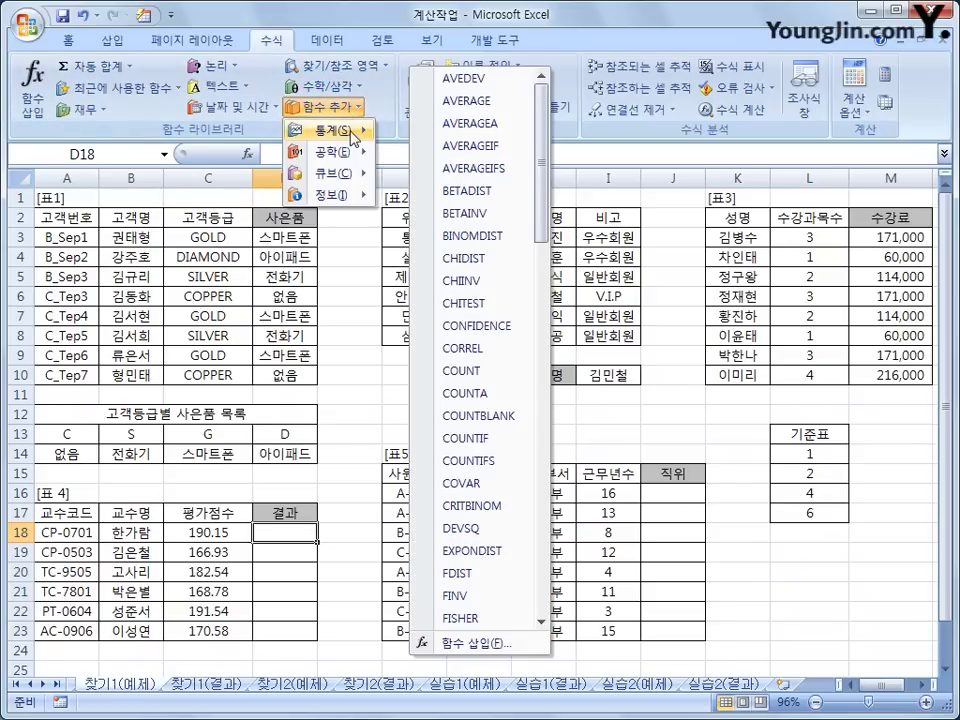
pyautogui.moveTo(538, 161); pyautogui.dragTo(545, 392)
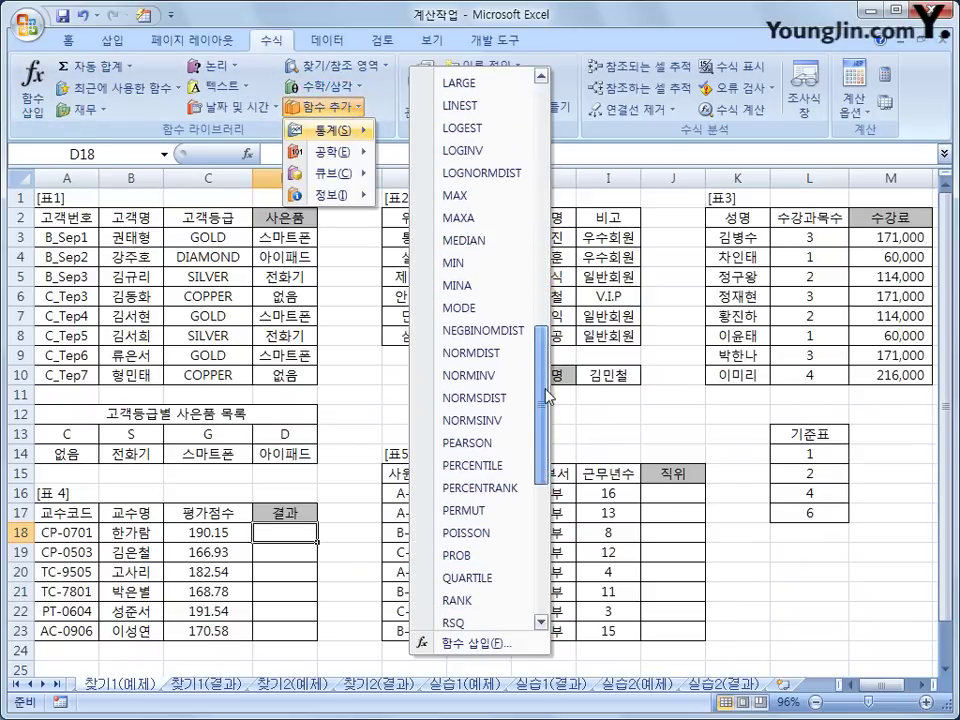
pyautogui.click(480, 601)
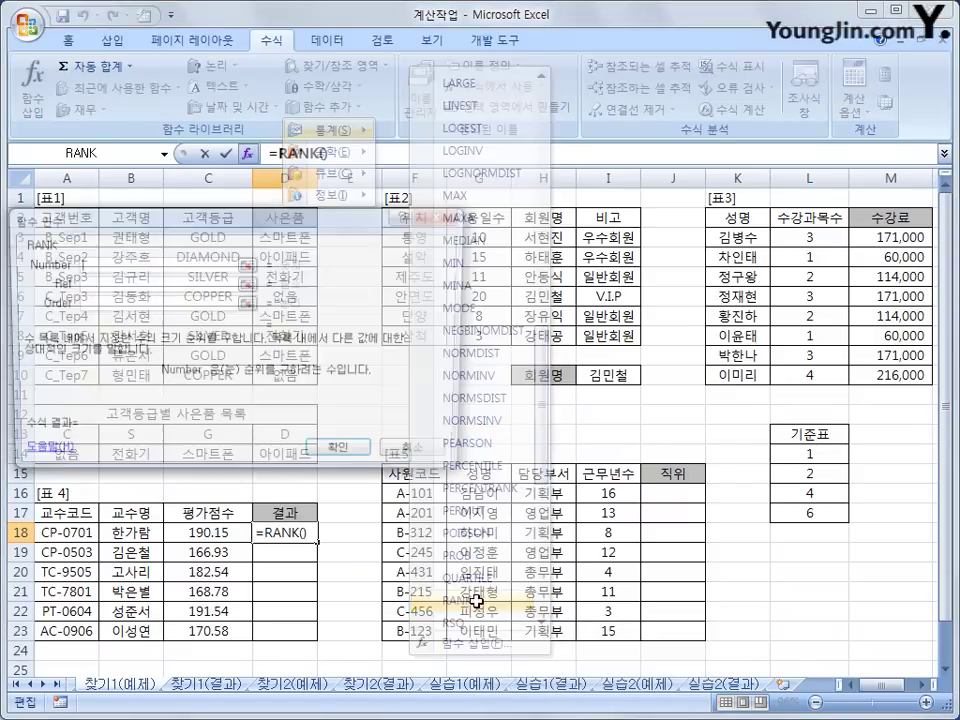
# - Set RANK's Number to C18 and Ref to $C$18:$C$23, leave Order empty, and enter the formula in D18
pyautogui.moveTo(343, 223); pyautogui.dragTo(679, 209)
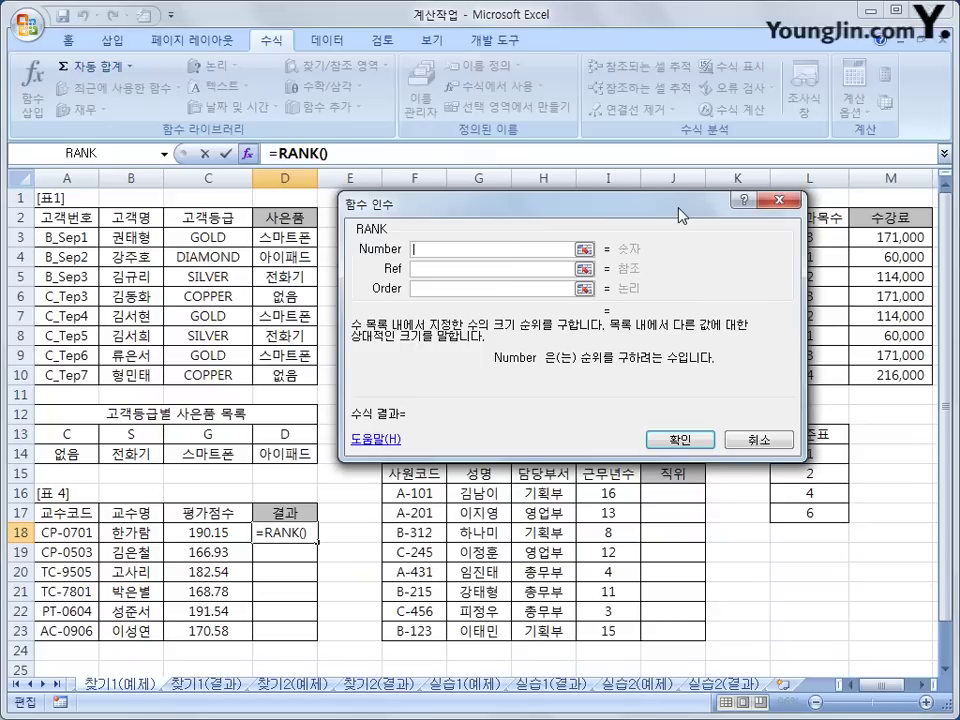
pyautogui.click(212, 532)
pyautogui.click(441, 268)
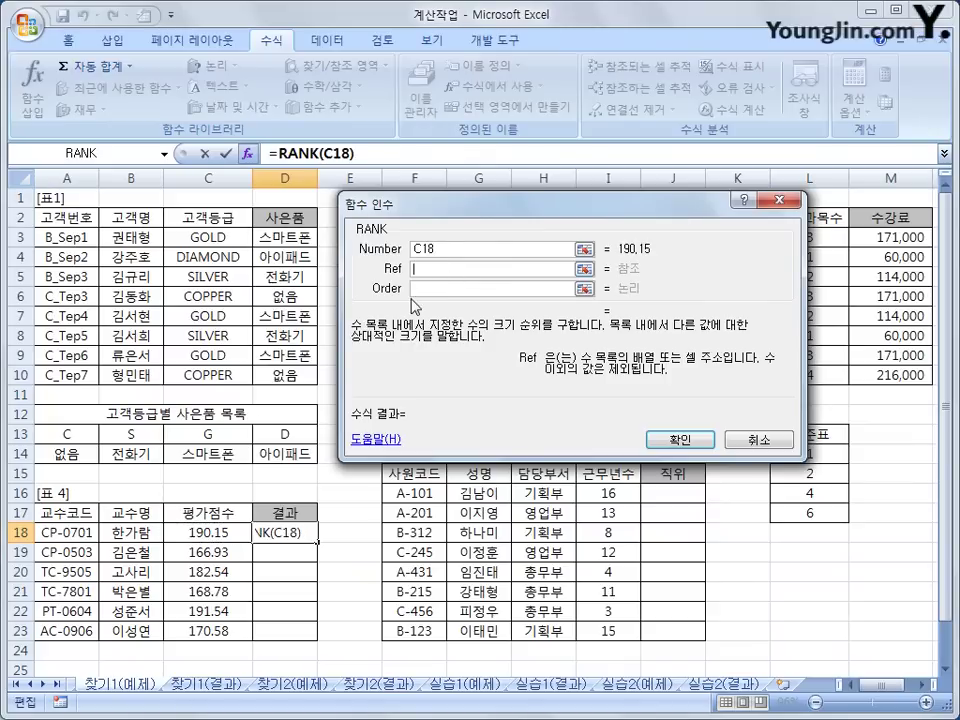
pyautogui.moveTo(195, 534); pyautogui.dragTo(213, 631)
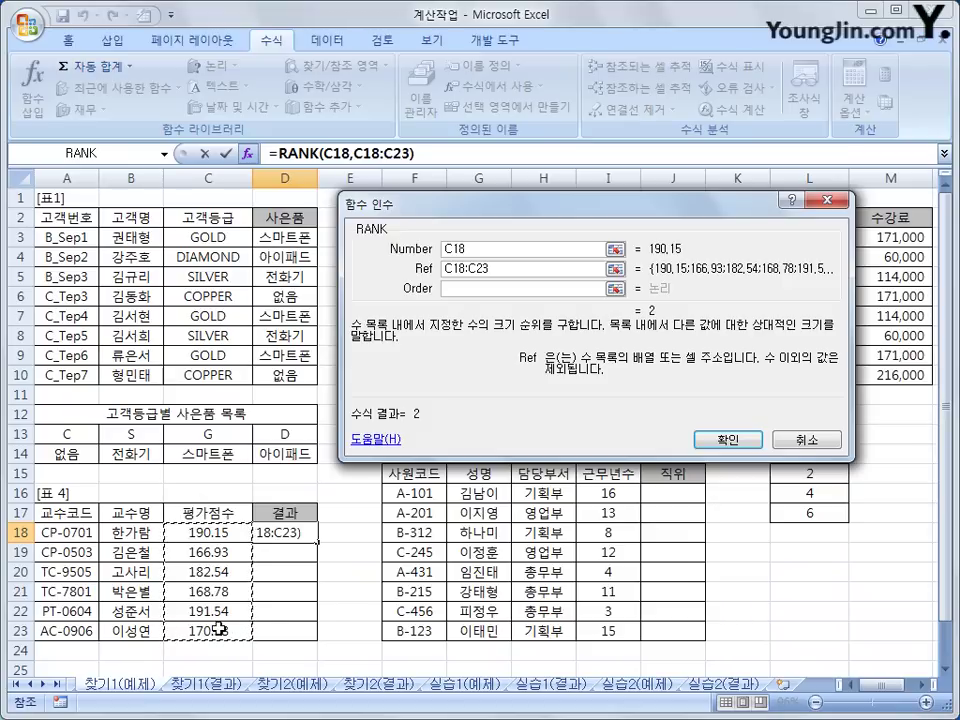
pyautogui.press('F4')
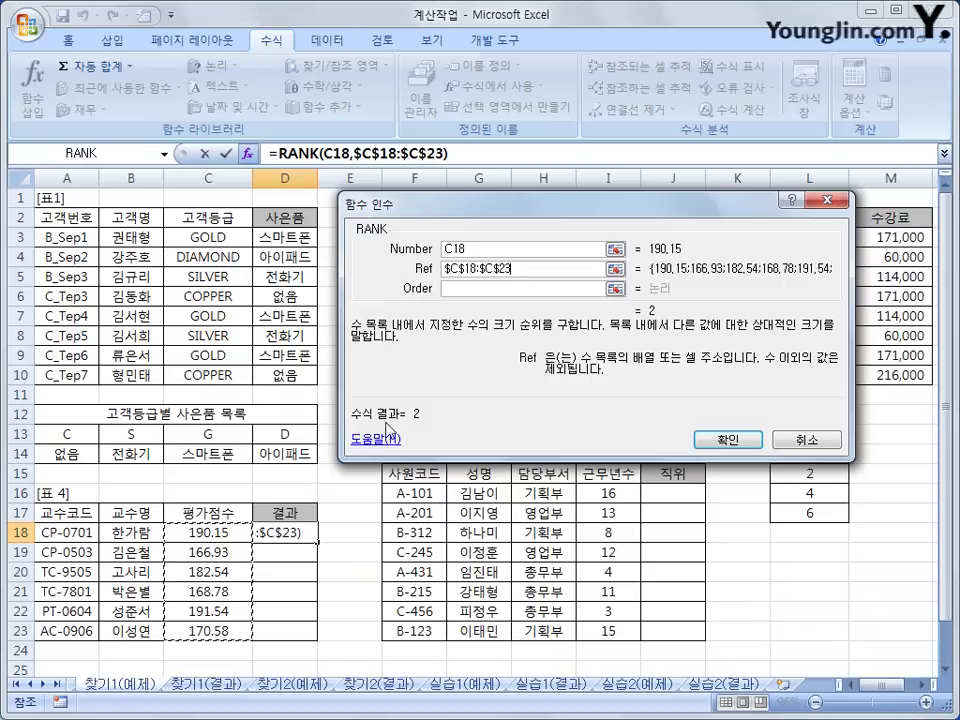
pyautogui.click(452, 288)
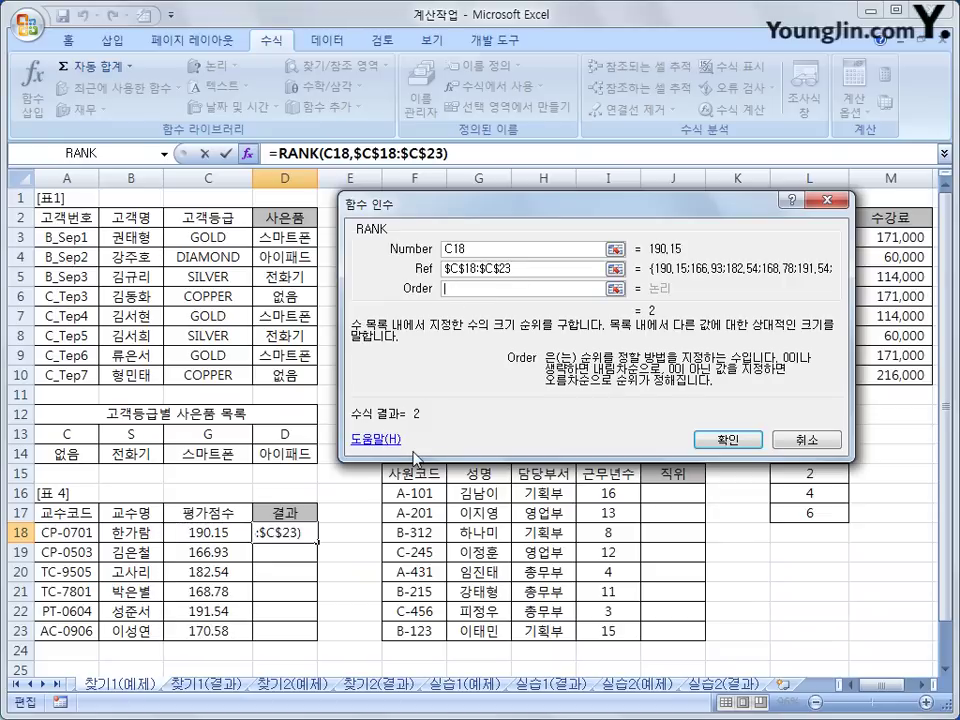
pyautogui.click(710, 437)
# - Fill the RANK formula from D18 down to D23 and check the ranks in the 결과 column
pyautogui.moveTo(318, 543); pyautogui.dragTo(318, 636)
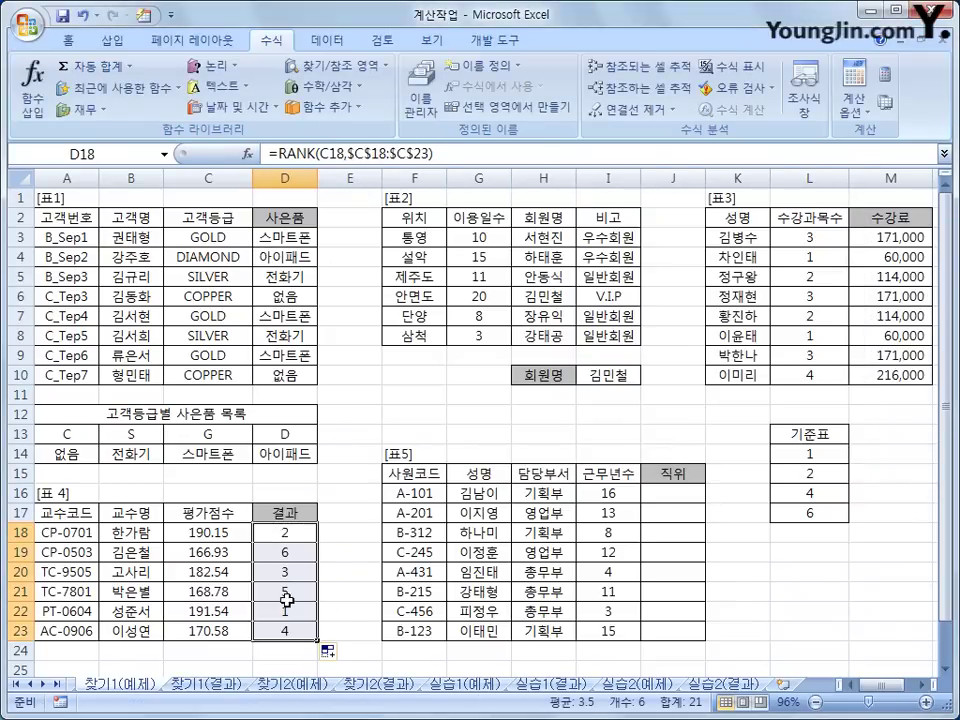
pyautogui.click(294, 609)
pyautogui.click(298, 569)
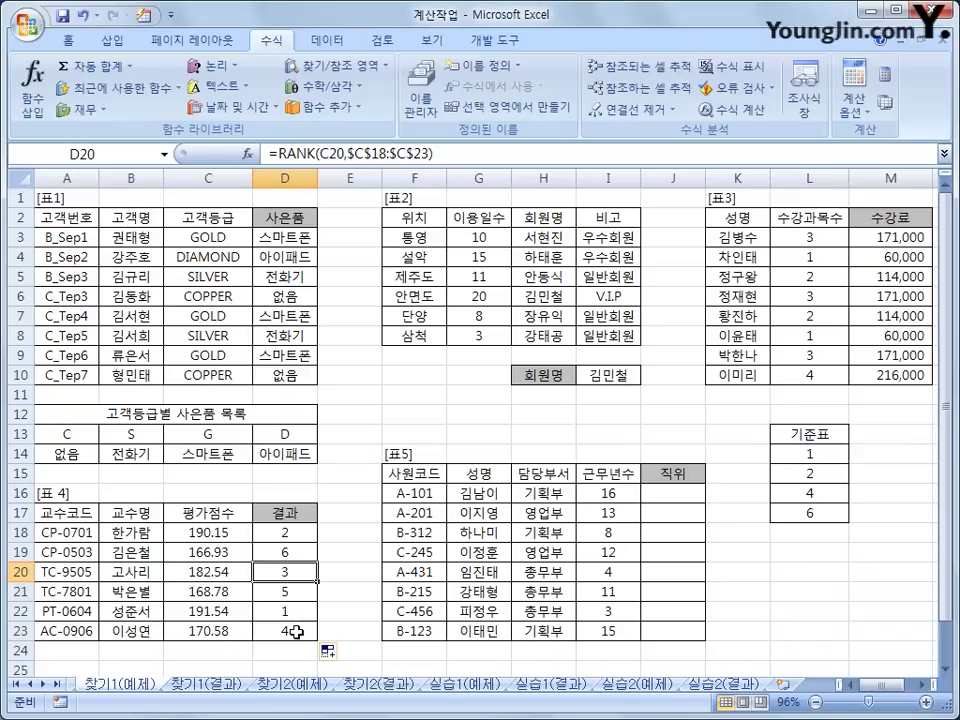
pyautogui.press('Up')
pyautogui.press('Up')
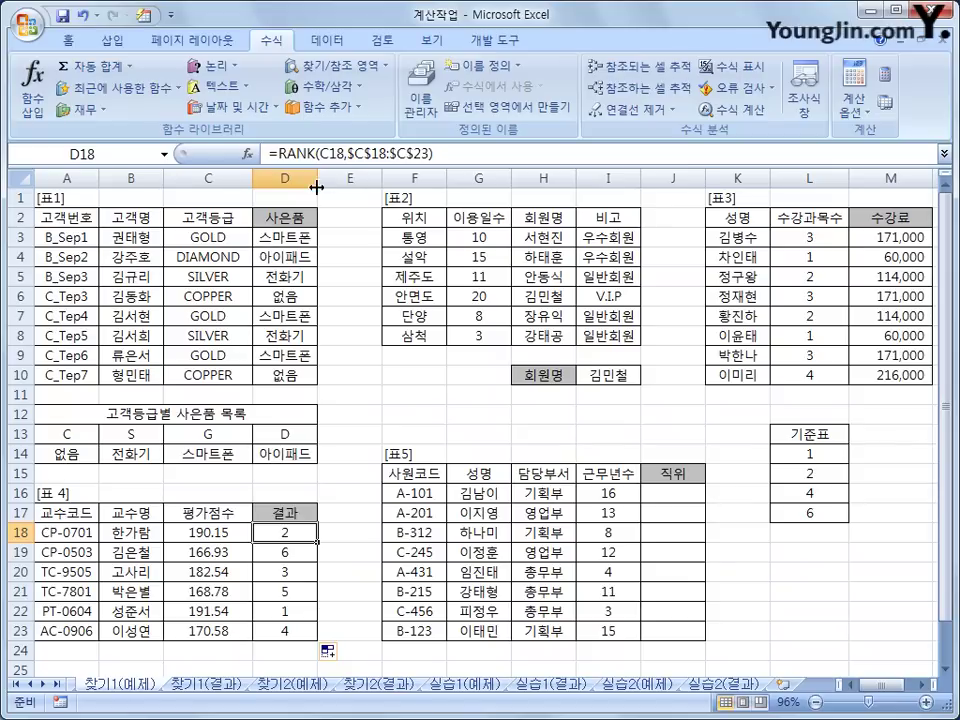
# - Cut the RANK function out of the D18 formula, keeping only the equals sign
pyautogui.click(280, 153)
pyautogui.moveTo(280, 153); pyautogui.dragTo(458, 162)
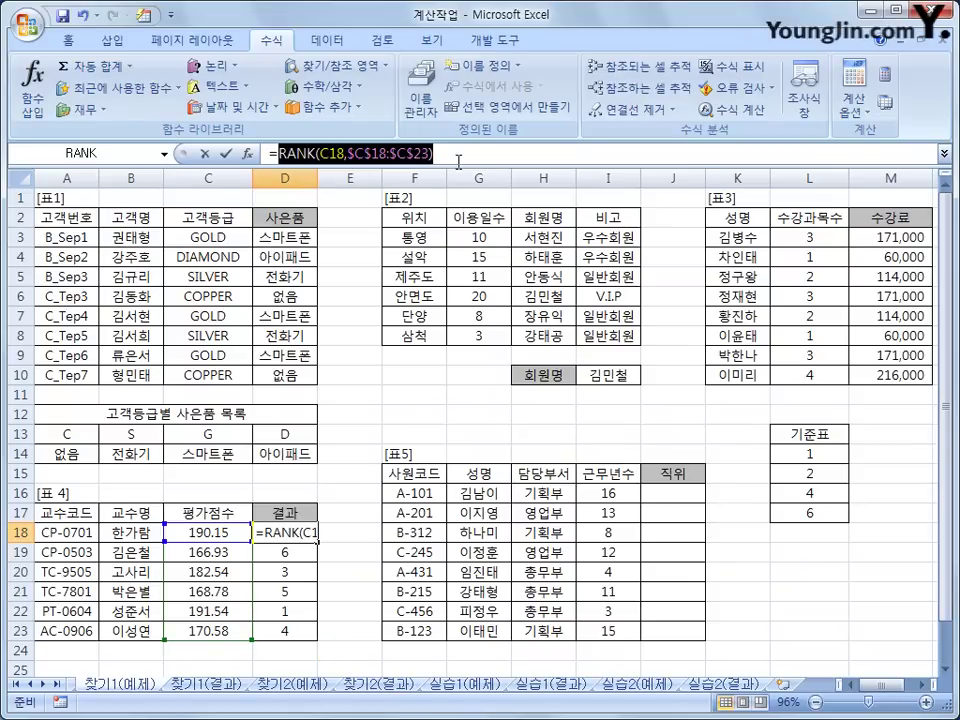
pyautogui.rightClick(458, 158)
pyautogui.click(468, 161)
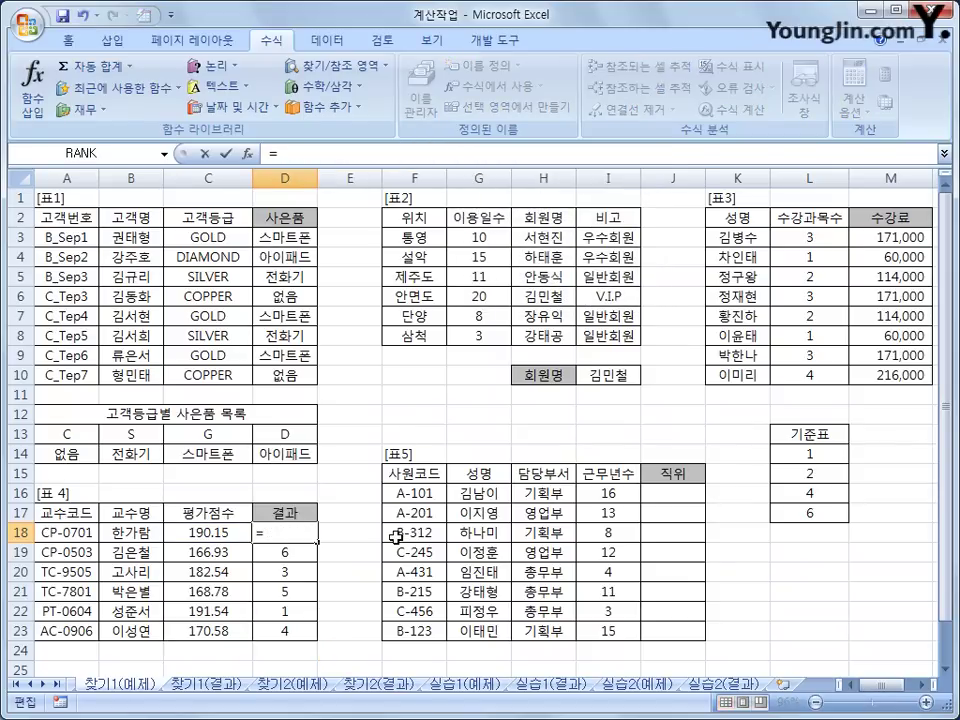
# - Insert the lookup function CHOOSE in D18 and paste the cut RANK(C18,$C$18:$C$23) as its Index_num
pyautogui.click(332, 66)
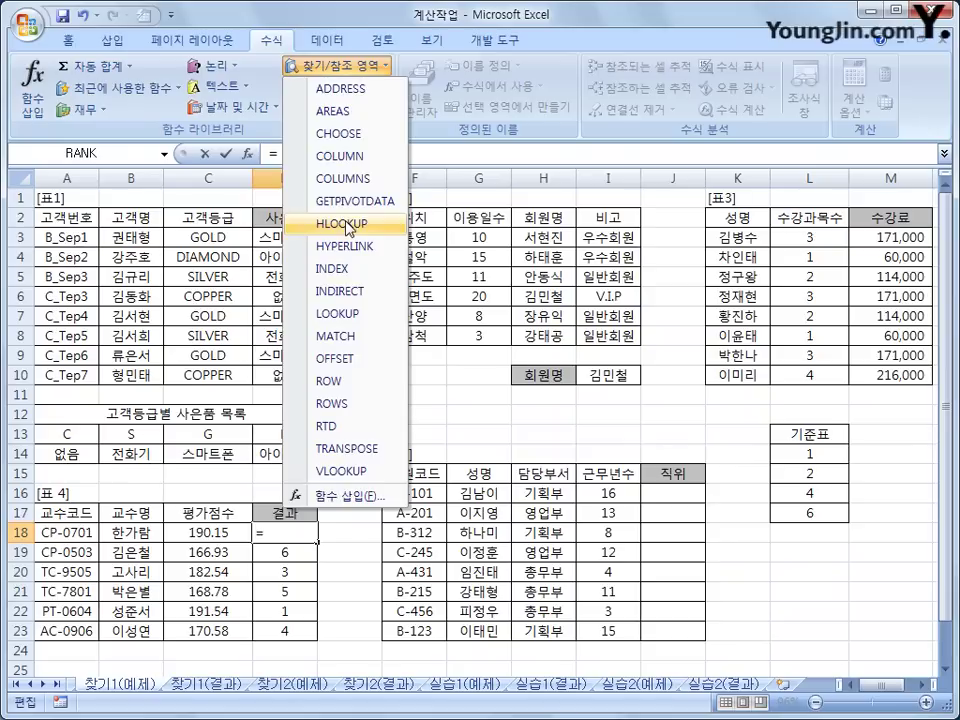
pyautogui.click(343, 140)
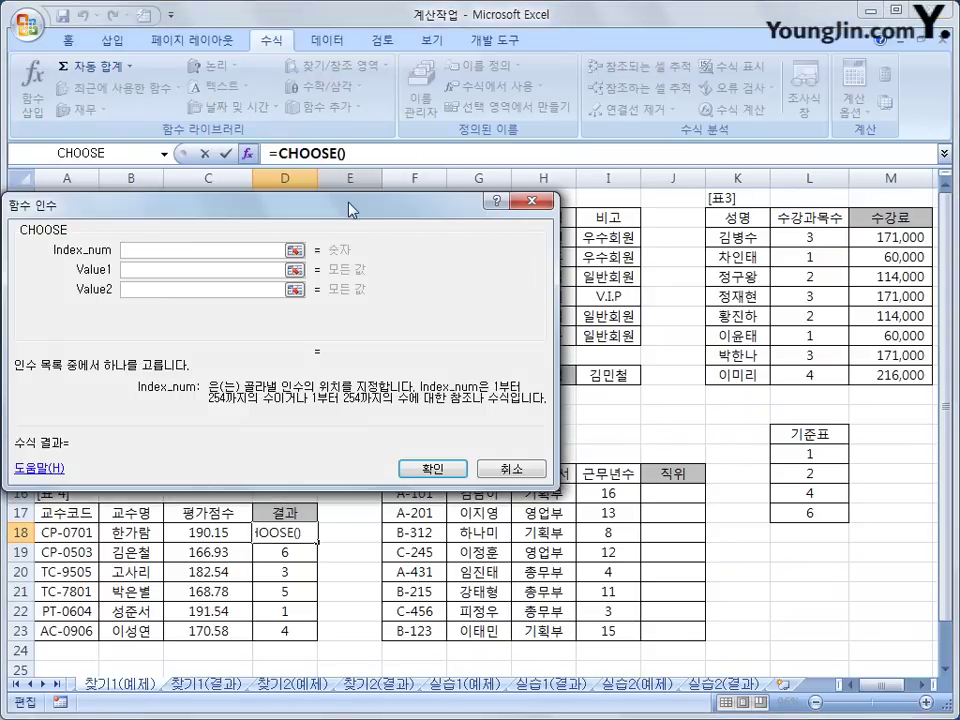
pyautogui.moveTo(348, 204); pyautogui.dragTo(515, 182)
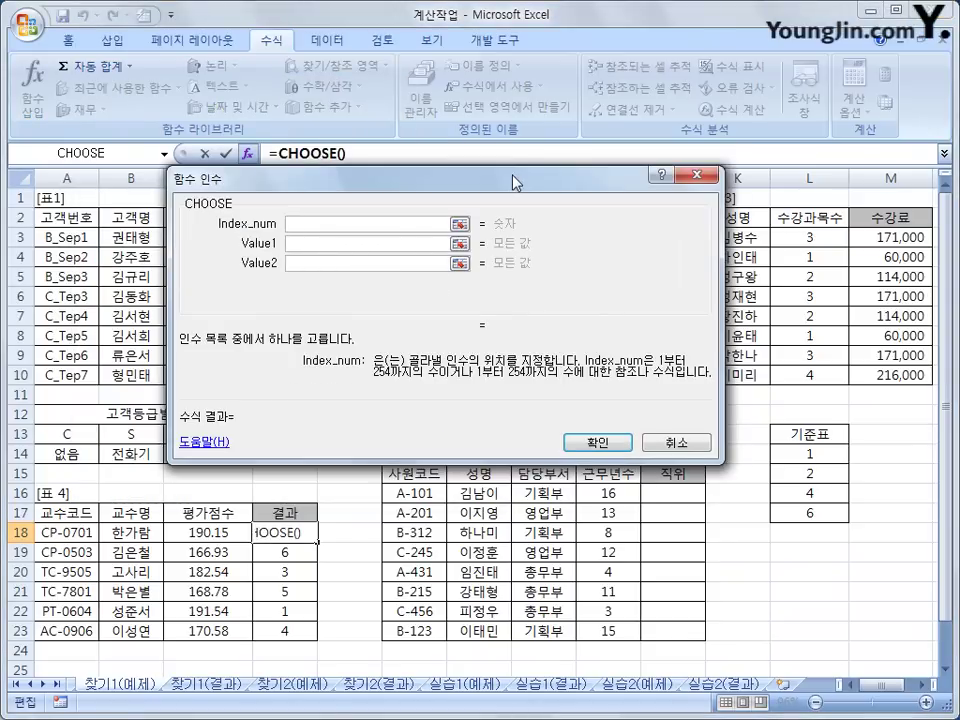
pyautogui.rightClick(369, 223)
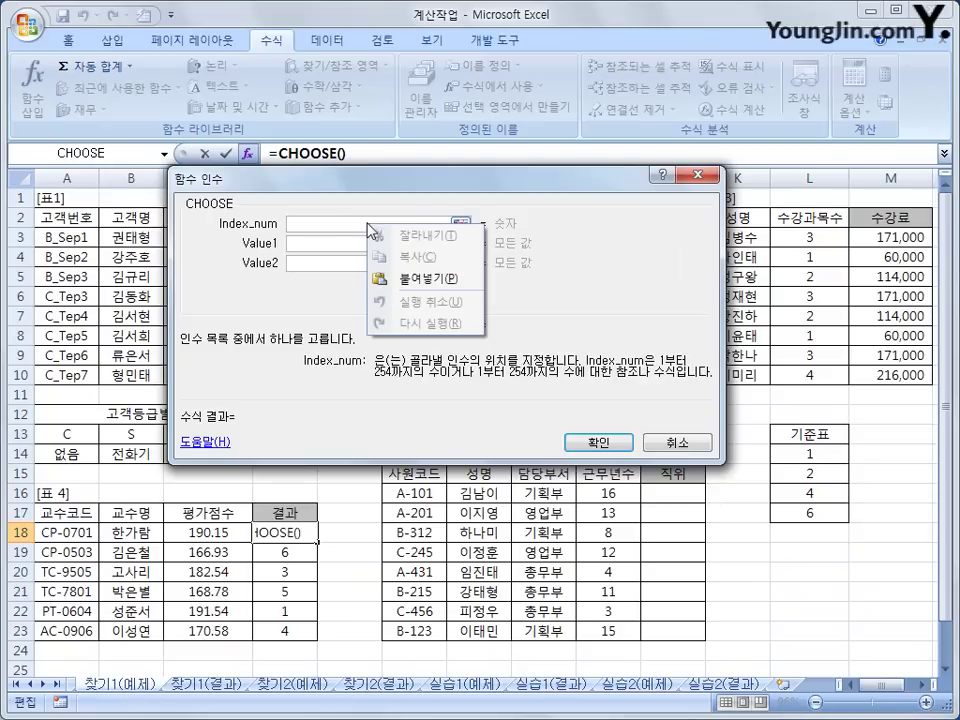
pyautogui.click(422, 281)
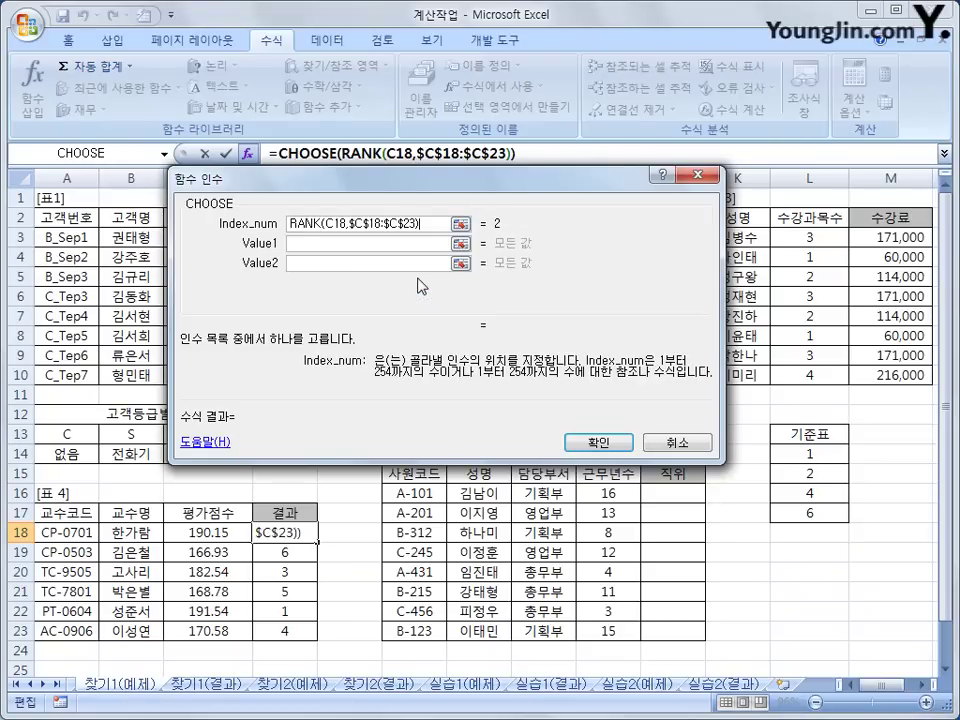
# - Set both Value1 and Value2 of the CHOOSE function to 성과급
pyautogui.click(372, 243)
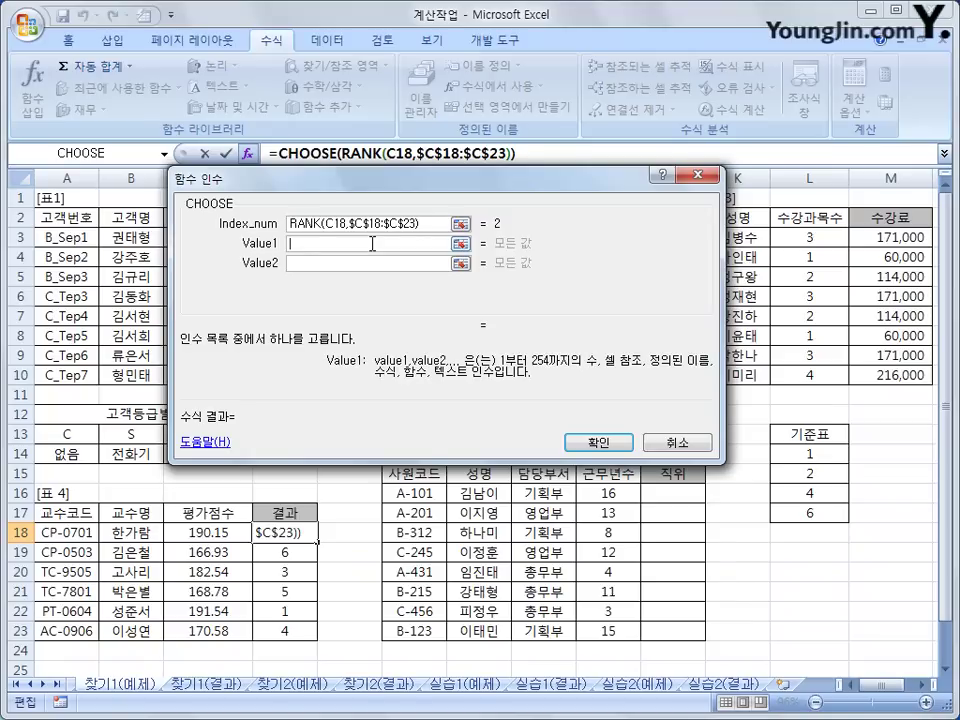
pyautogui.write('tjd')
pyautogui.press('BackSpace')
pyautogui.press('BackSpace')
pyautogui.press('BackSpace')
pyautogui.write('성ㄱ과급')
pyautogui.press('Tab')
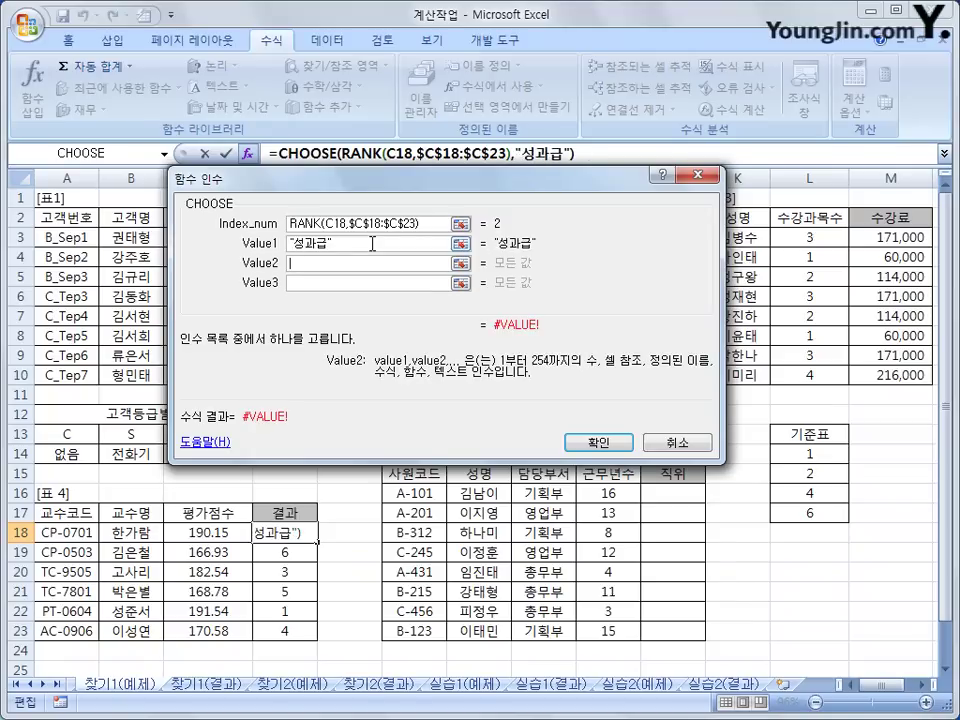
pyautogui.write('성과급')
pyautogui.press('Tab')
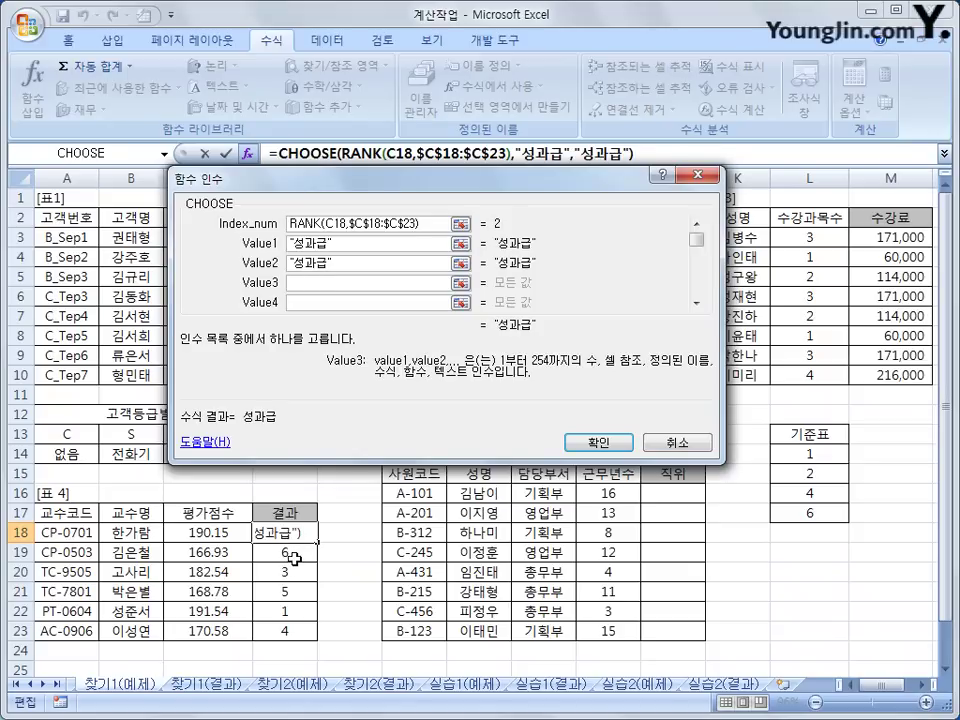
# - Set Value3, Value4 and Value5 of the CHOOSE function to empty text ("")
pyautogui.write('""')
pyautogui.press('Tab')
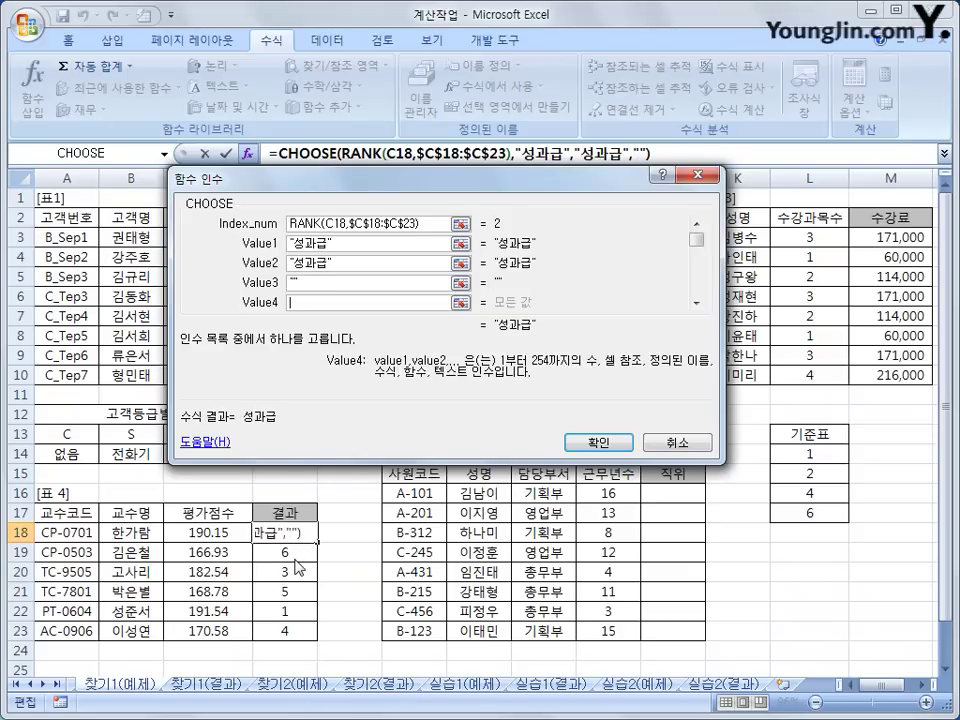
pyautogui.write('""')
pyautogui.press('Tab')
pyautogui.write('""')
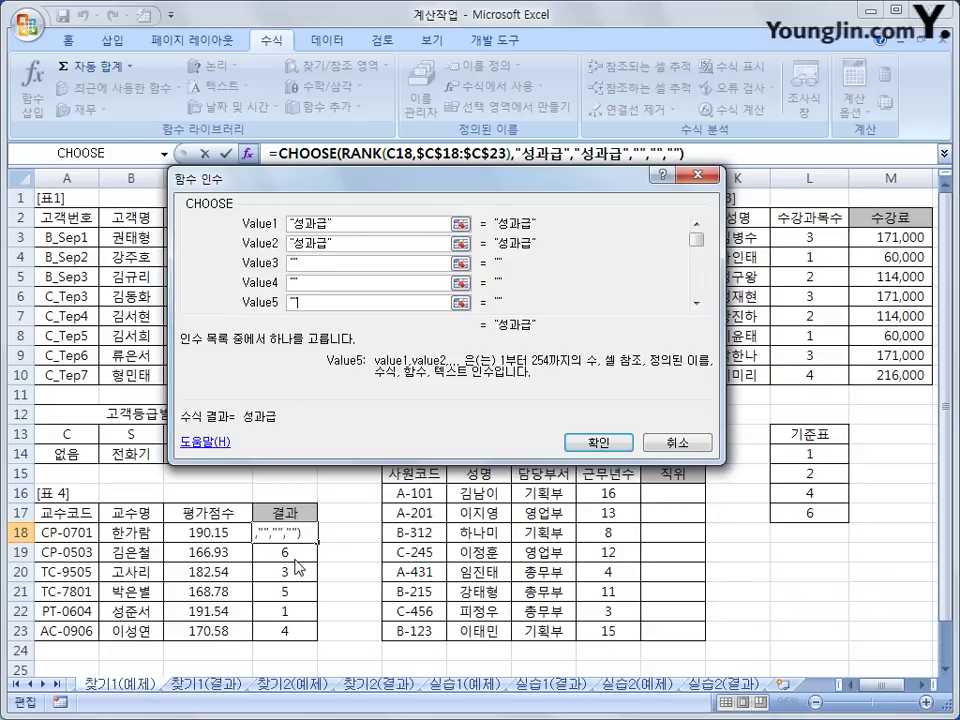
pyautogui.press('Tab')
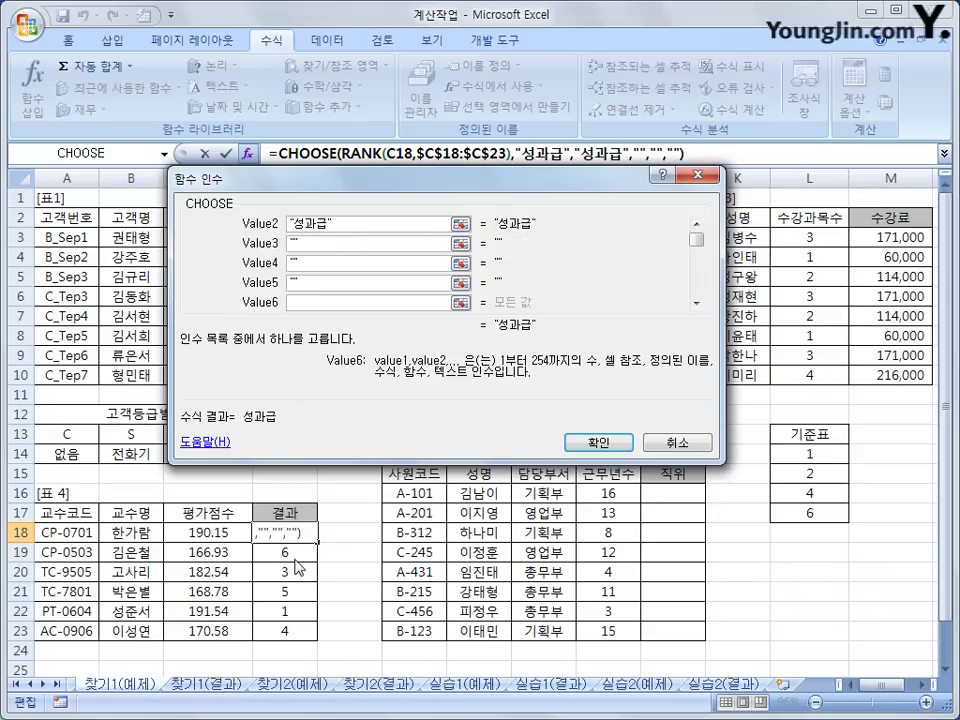
# - Set Value6 to 감봉 to complete the CHOOSE formula, and fill it from D18 down to D23
pyautogui.write('감봉')
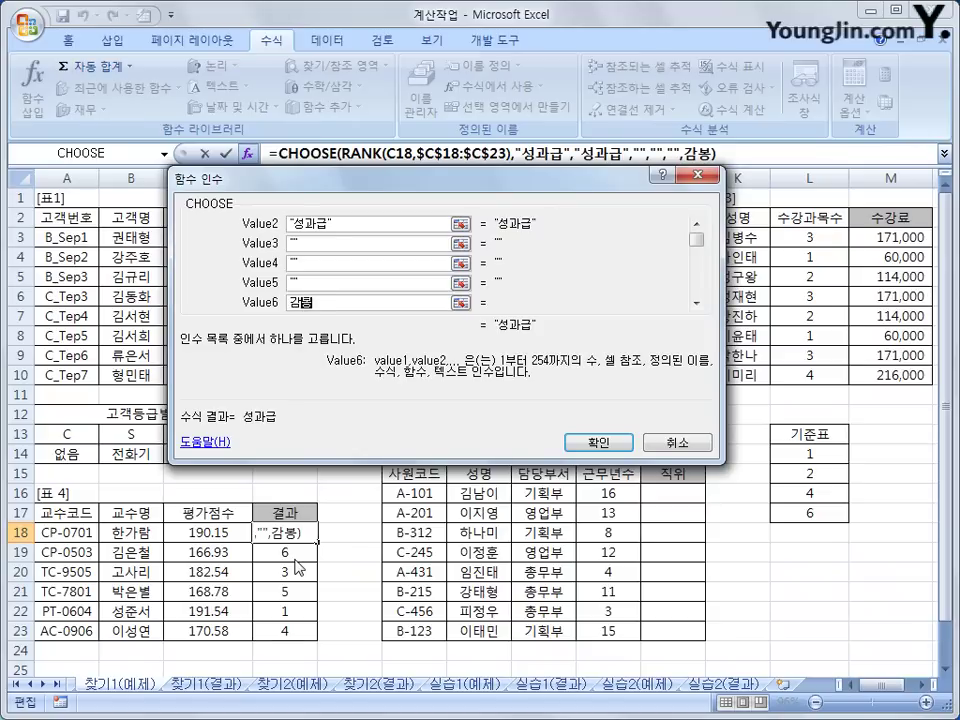
pyautogui.click(598, 443)
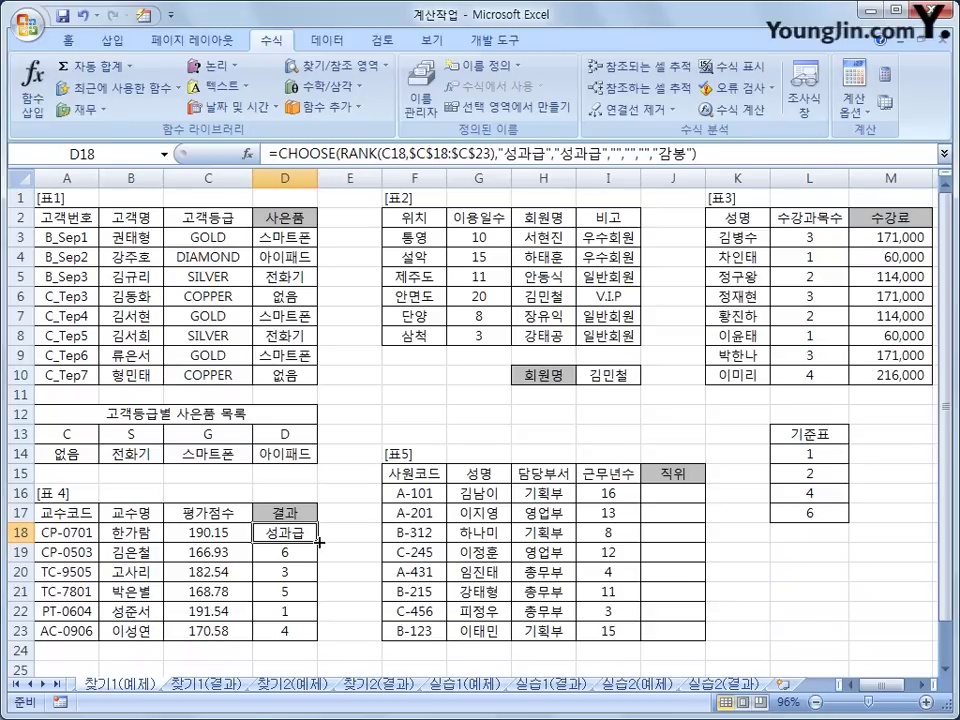
pyautogui.moveTo(318, 542); pyautogui.dragTo(313, 634)
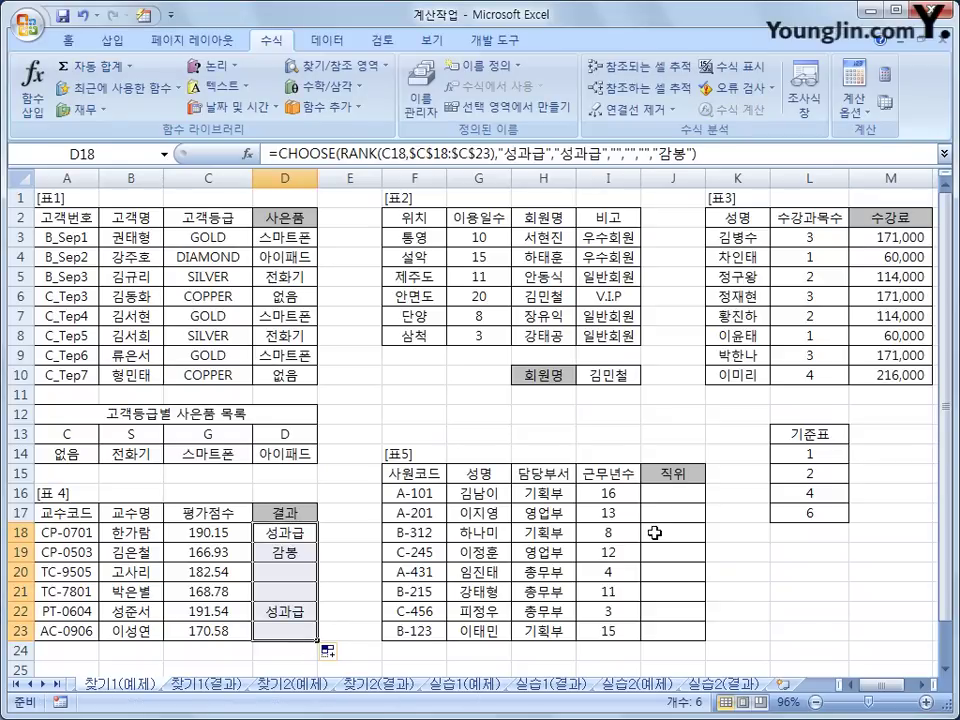
# - Review the 사원코드 values of 표5 and insert the text function MID in J16, the first 직위 cell
pyautogui.click(663, 493)
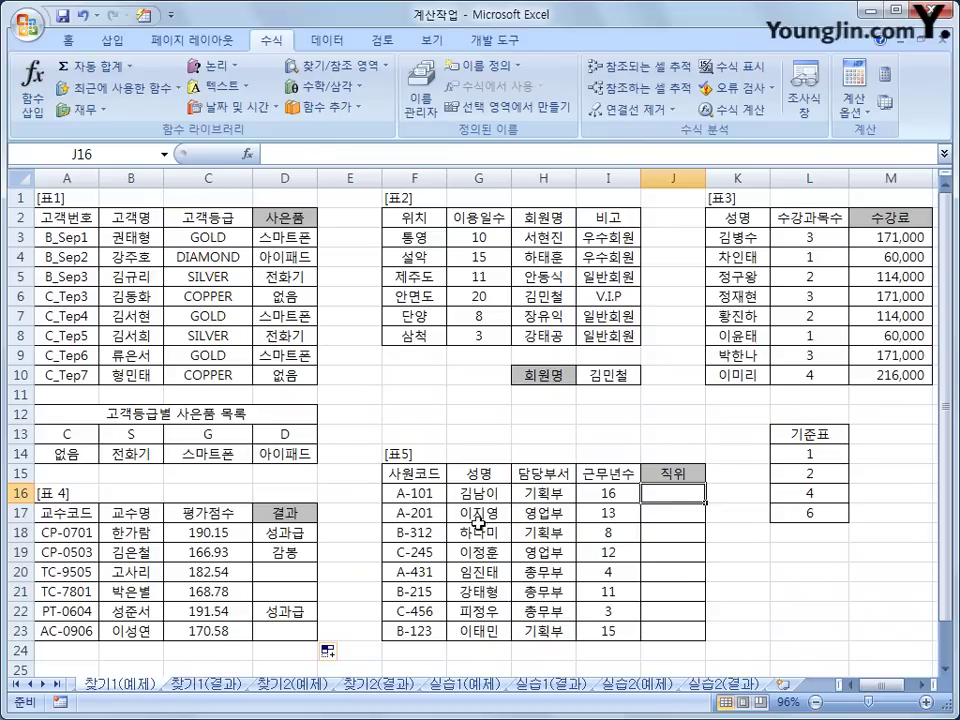
pyautogui.moveTo(413, 493); pyautogui.dragTo(411, 629)
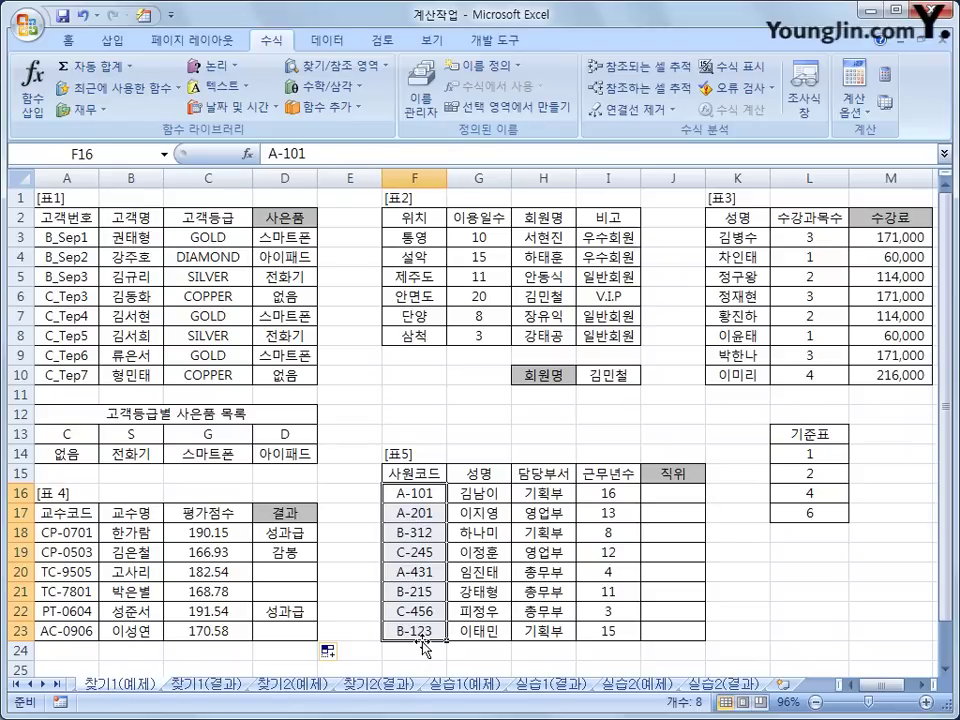
pyautogui.click(672, 493)
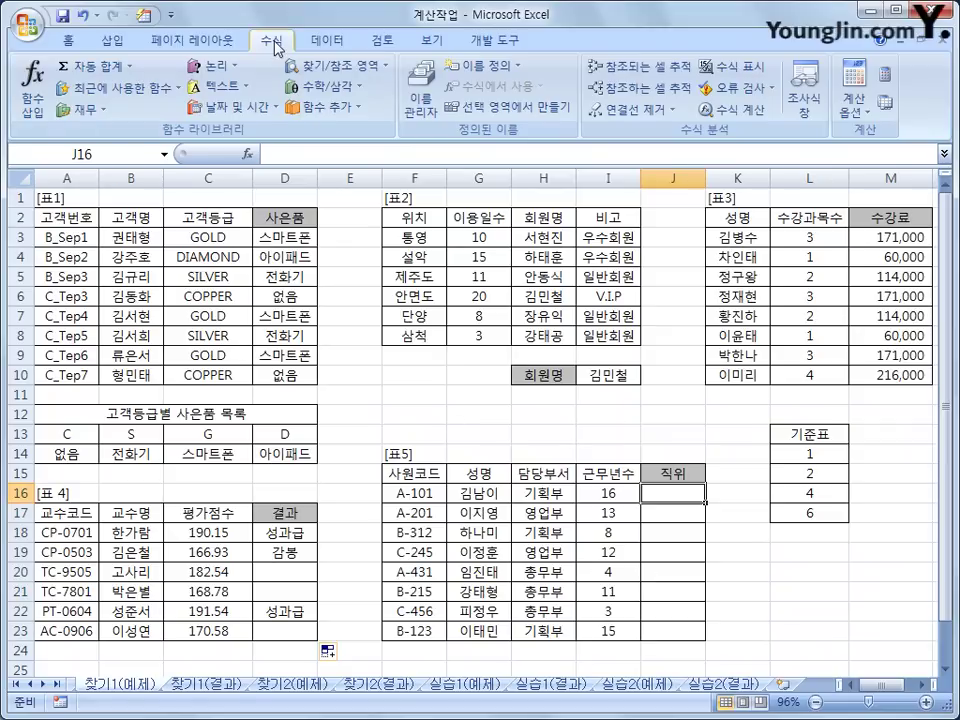
pyautogui.click(226, 87)
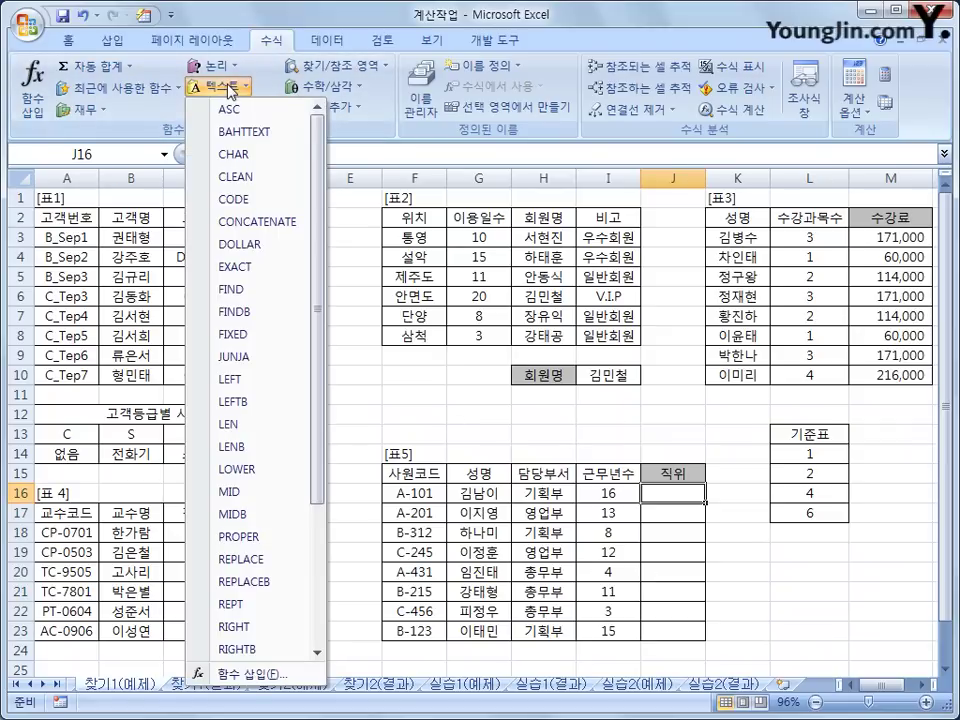
pyautogui.click(252, 493)
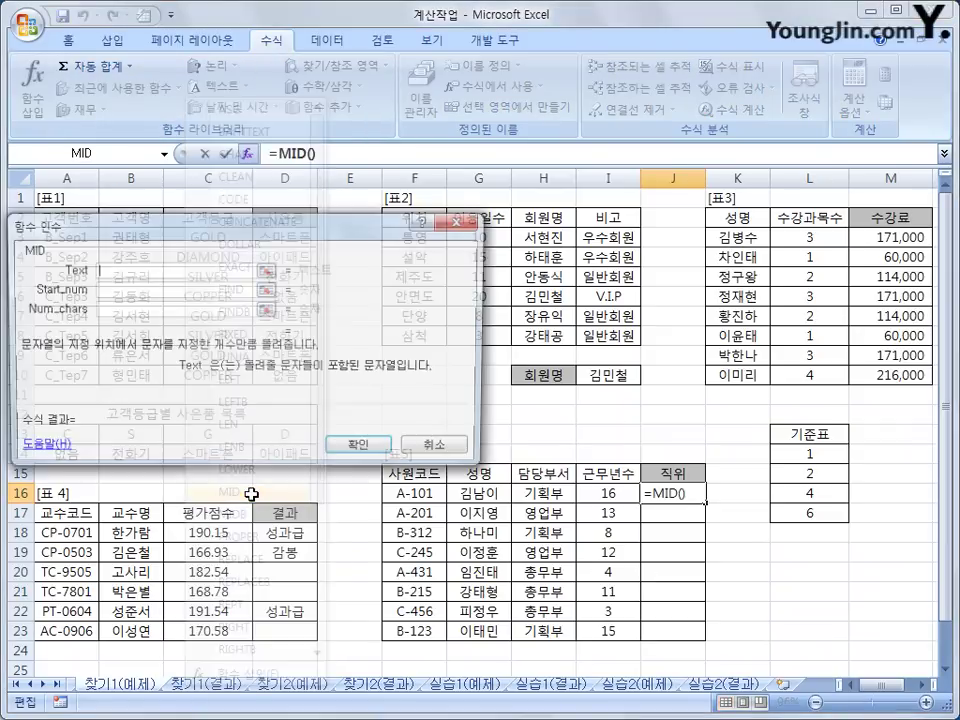
pyautogui.moveTo(261, 428); pyautogui.dragTo(435, 396)
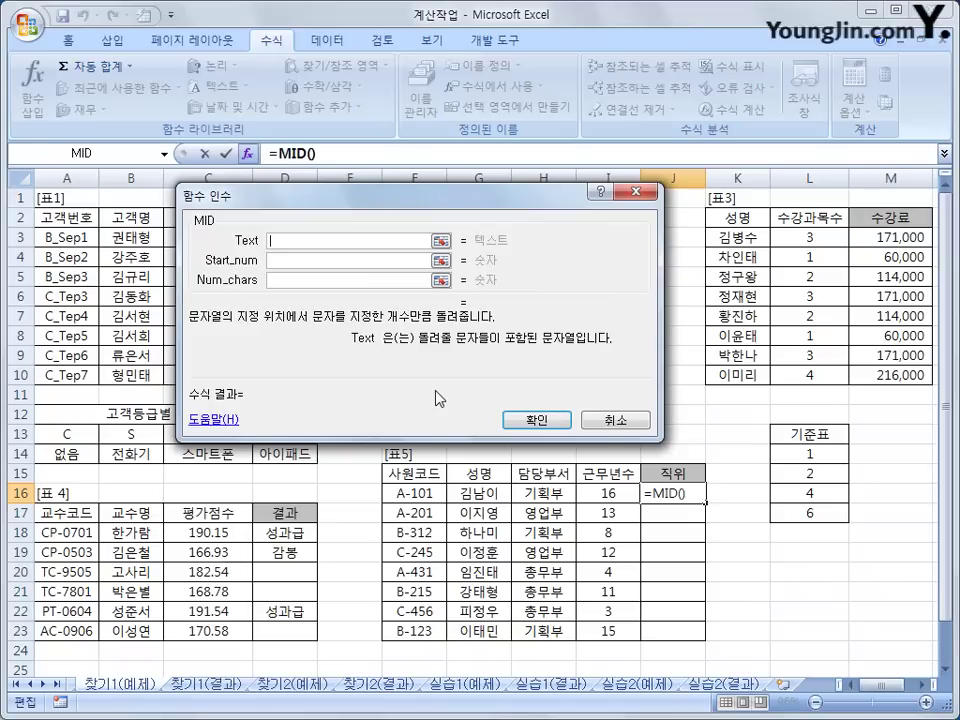
# - Set MID's Text to F16, Start_num to 3 and Num_chars to 1, and fill the formula from J16 down to J23
pyautogui.click(406, 493)
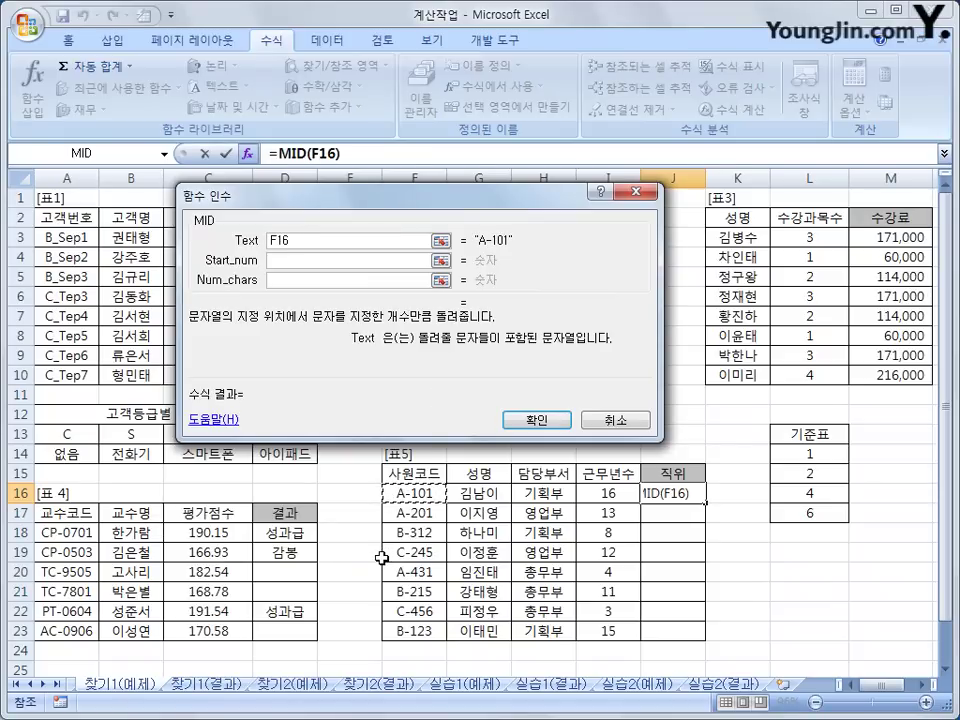
pyautogui.click(300, 262)
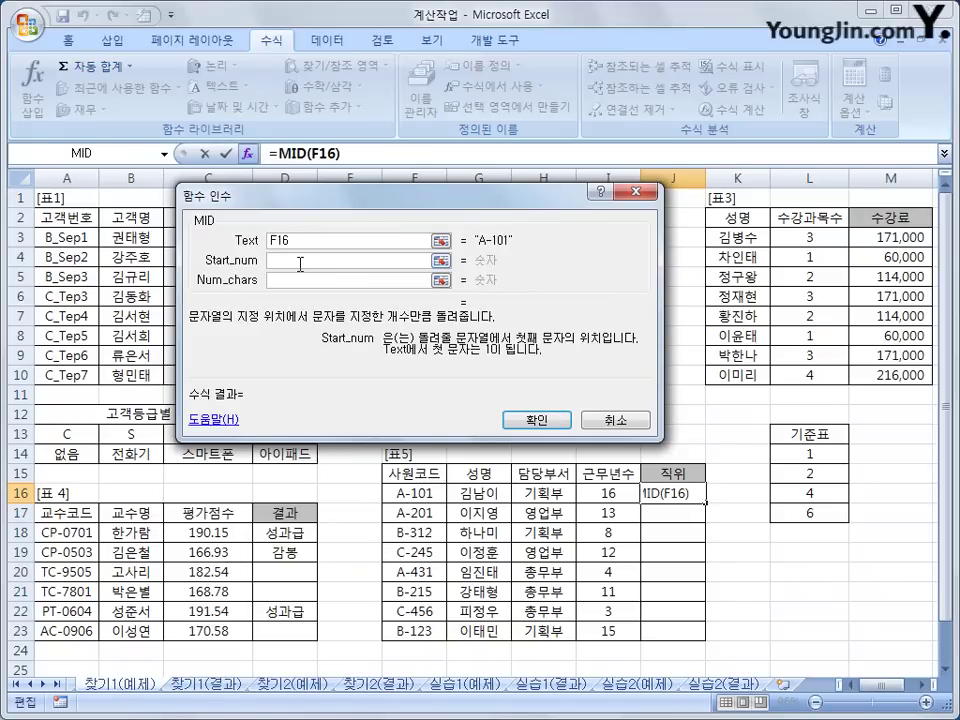
pyautogui.write('16,')
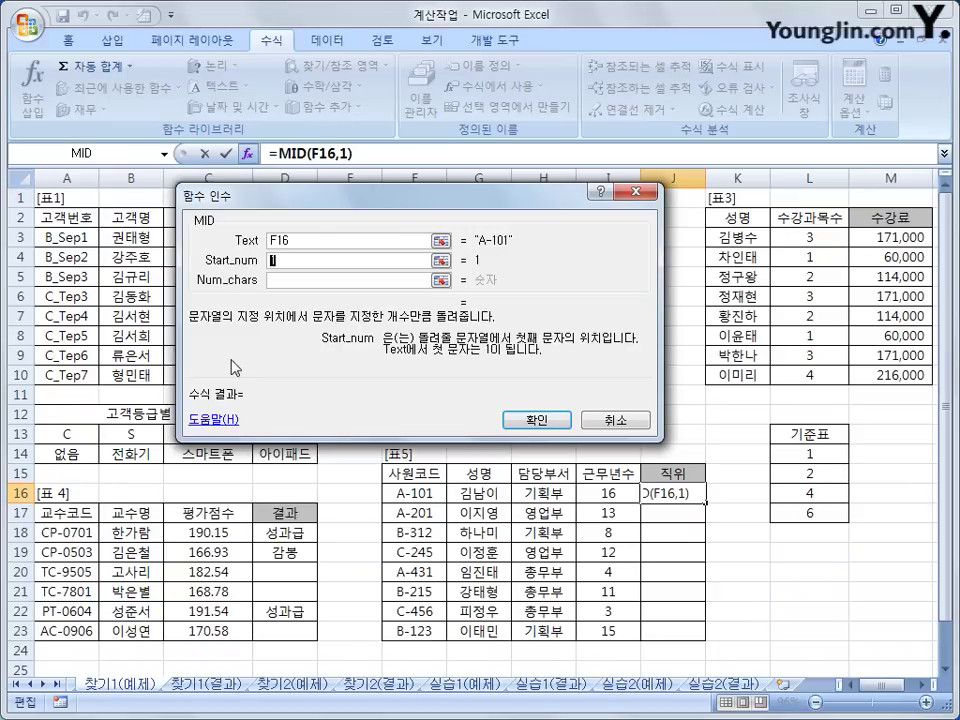
pyautogui.write('3')
pyautogui.click(309, 284)
pyautogui.write('1')
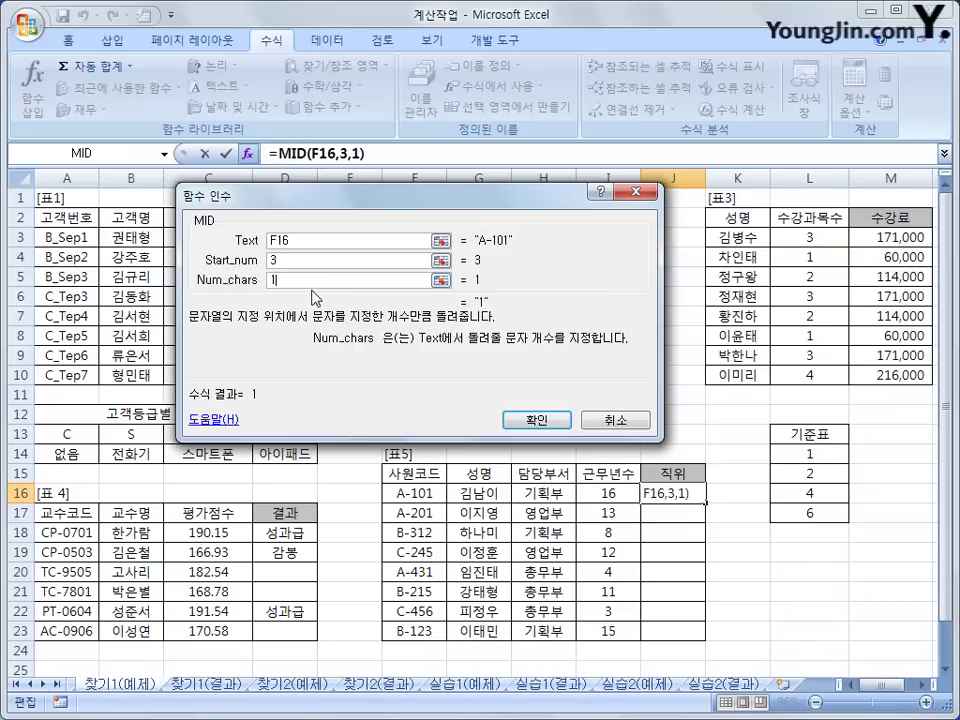
pyautogui.click(537, 419)
pyautogui.moveTo(698, 506); pyautogui.dragTo(697, 632)
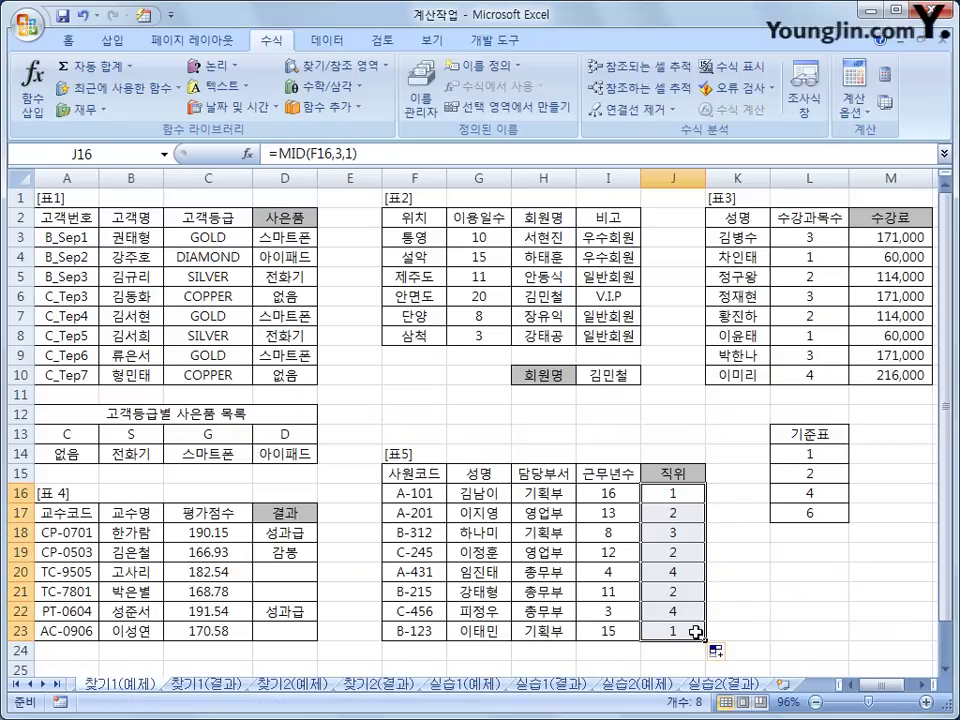
# - Cut MID(F16,3,1) out of the J16 formula, keeping only the equals sign
pyautogui.click(676, 493)
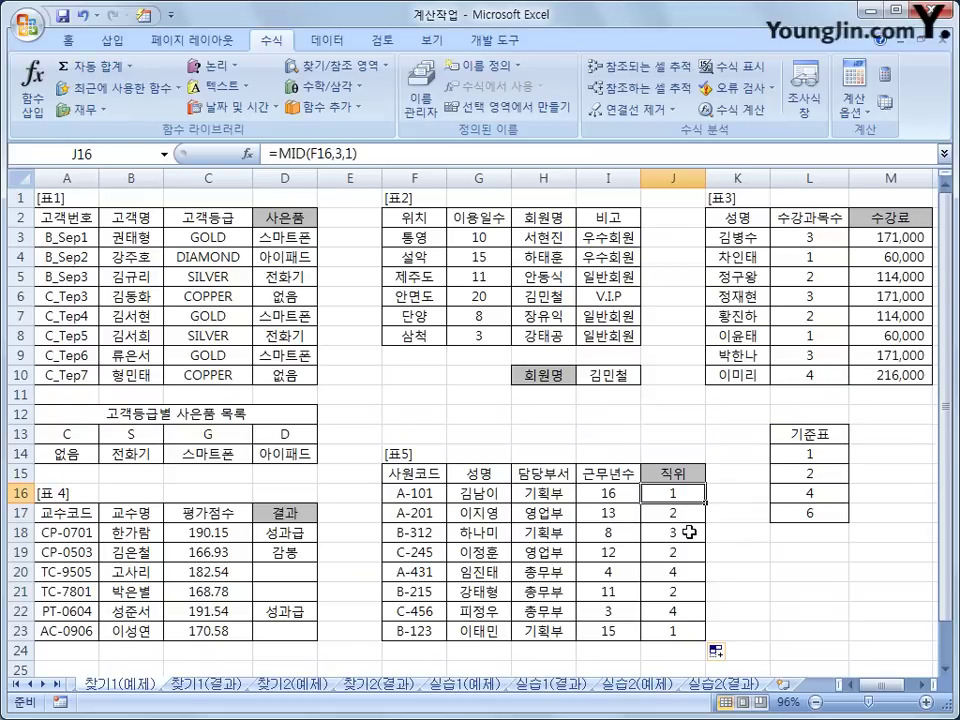
pyautogui.click(271, 154)
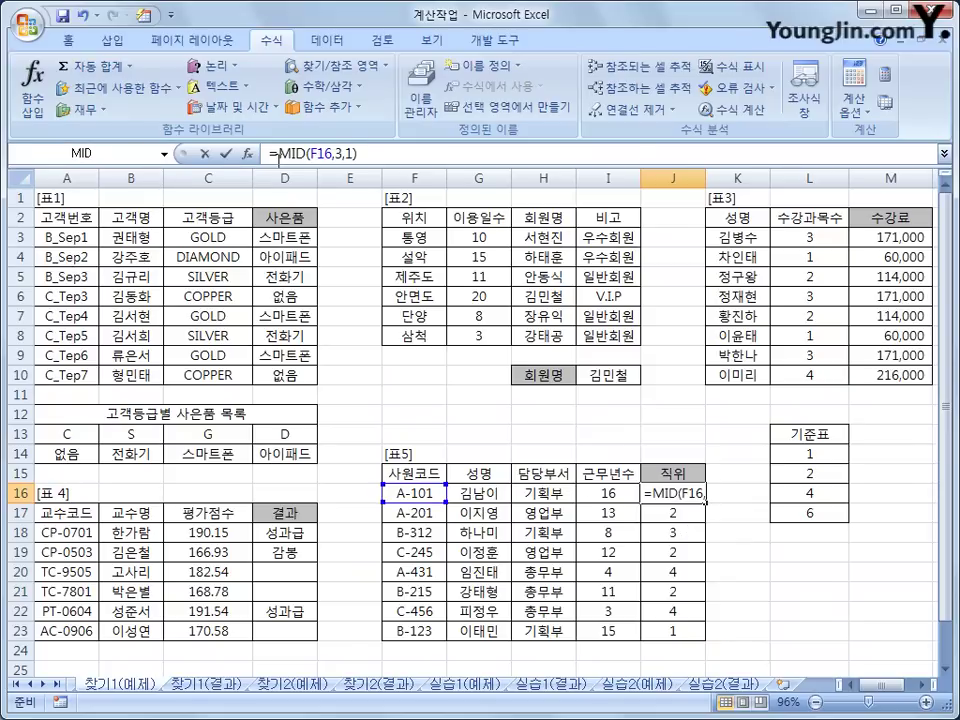
pyautogui.moveTo(272, 154); pyautogui.dragTo(369, 158)
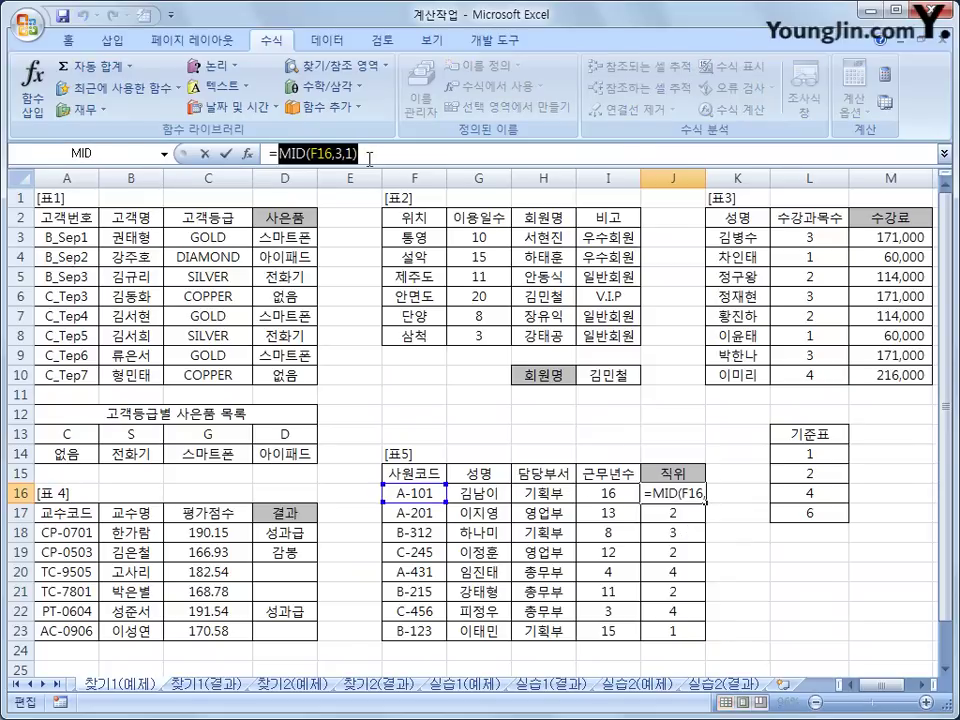
pyautogui.rightClick(369, 156)
pyautogui.click(404, 163)
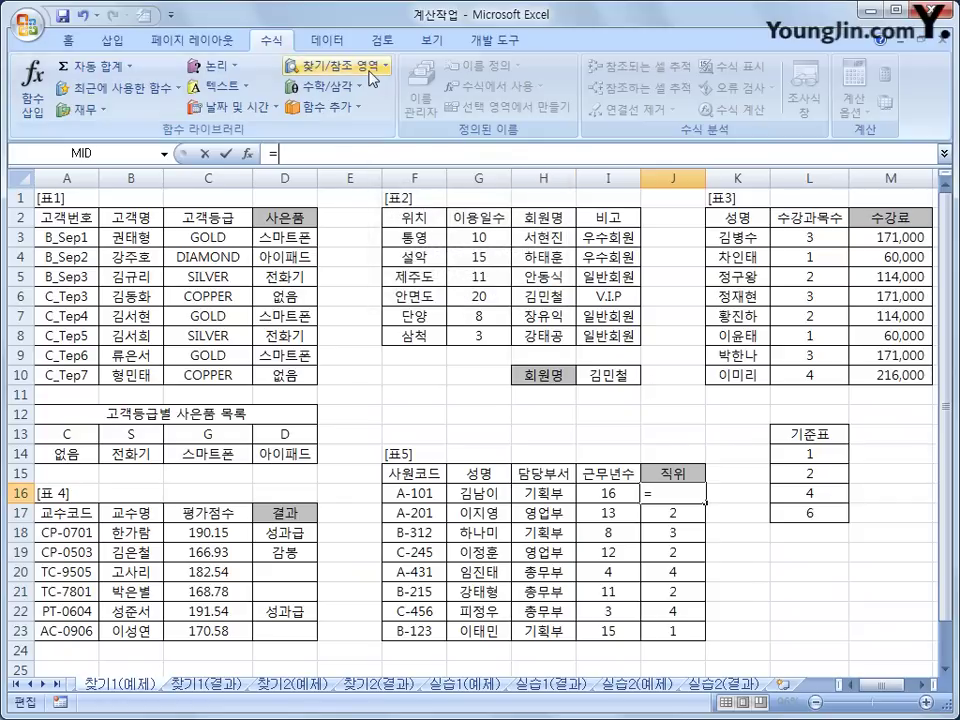
# - Insert the lookup function CHOOSE in J16 and paste the cut MID(F16,3,1) as its Index_num
pyautogui.click(334, 66)
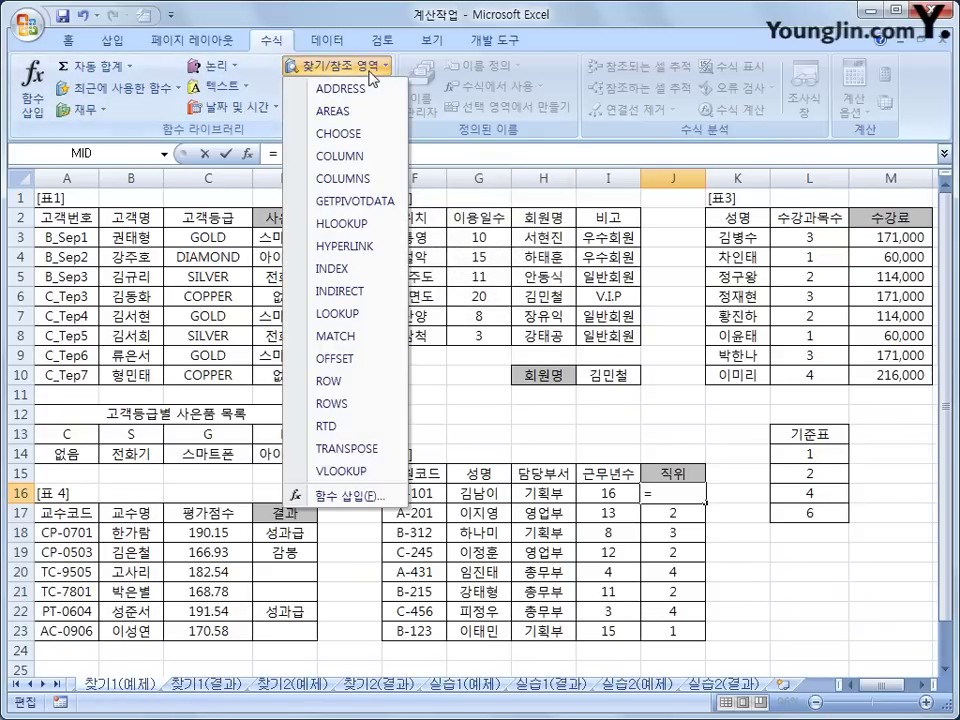
pyautogui.click(362, 137)
pyautogui.moveTo(353, 213); pyautogui.dragTo(513, 217)
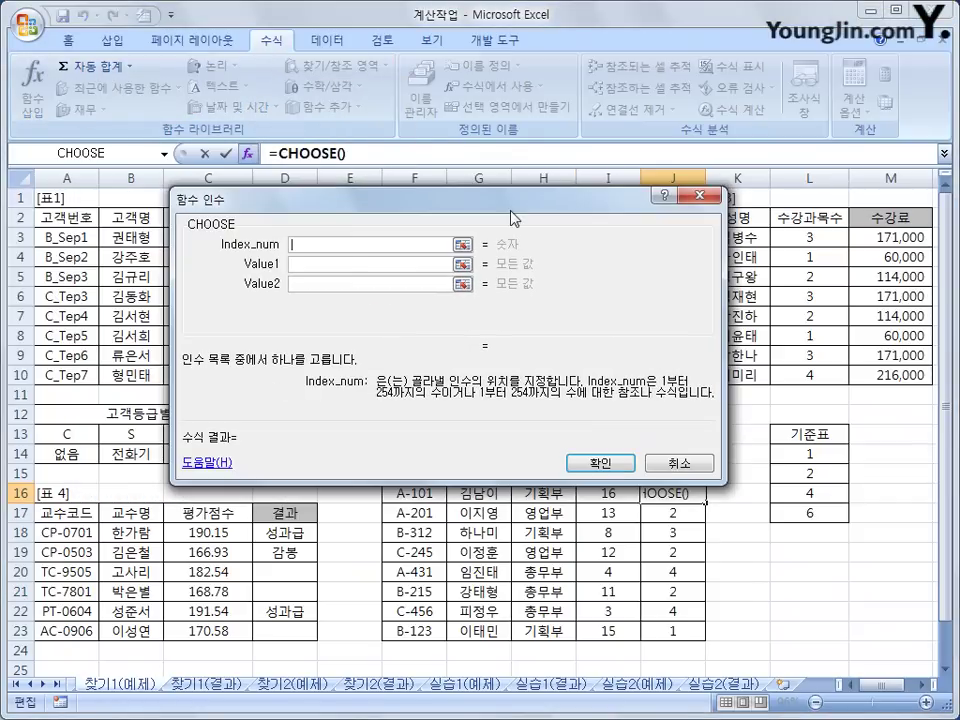
pyautogui.rightClick(343, 246)
pyautogui.click(436, 302)
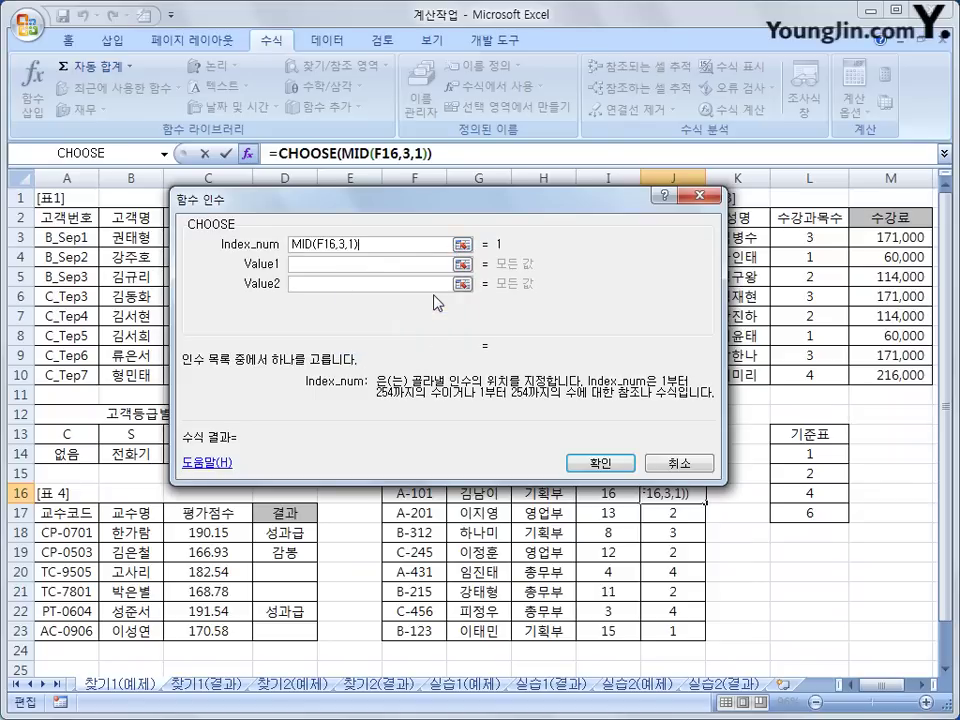
# - Set CHOOSE's Value1 to Value4 to "부장", "과장", "대리" and "사원", and fill the formula from J16 down to J23
pyautogui.click(365, 266)
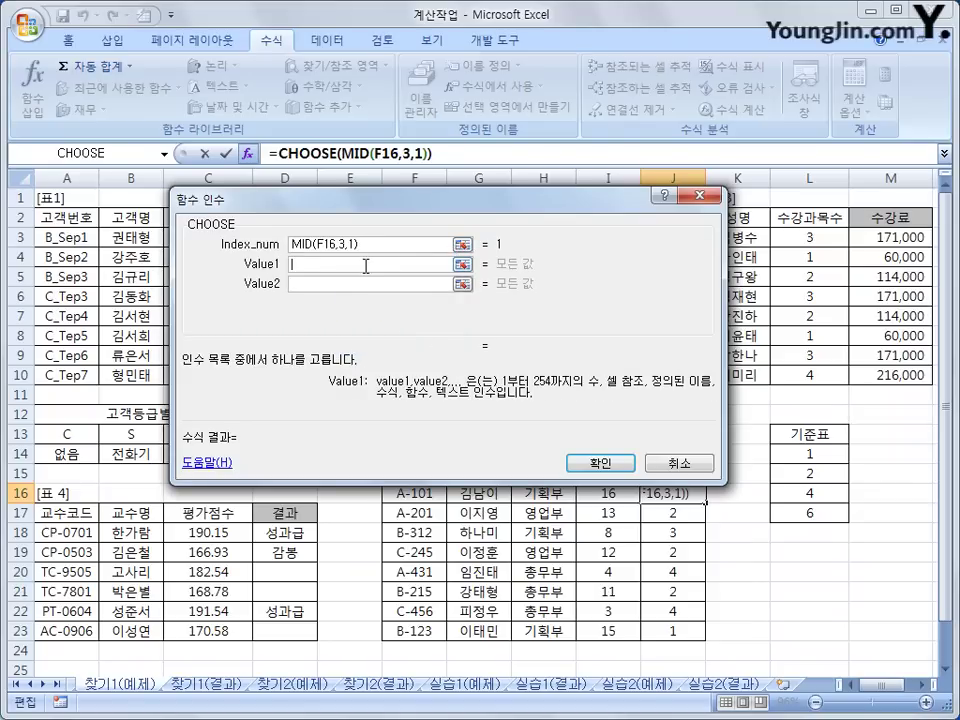
pyautogui.write('부장')
pyautogui.press('Tab')
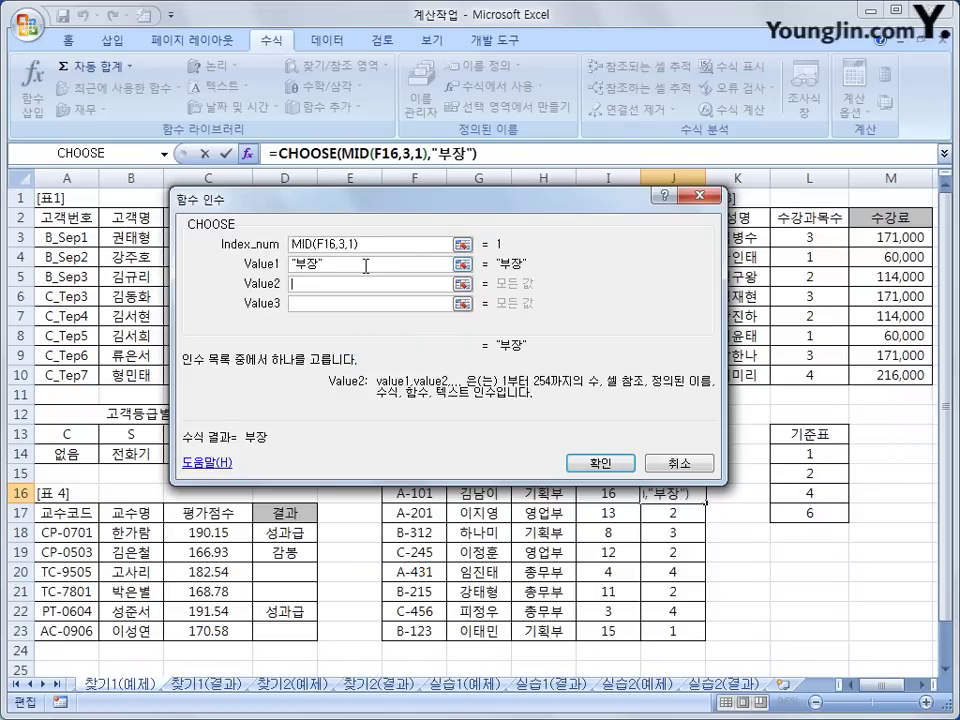
pyautogui.write('과장')
pyautogui.press('Tab')
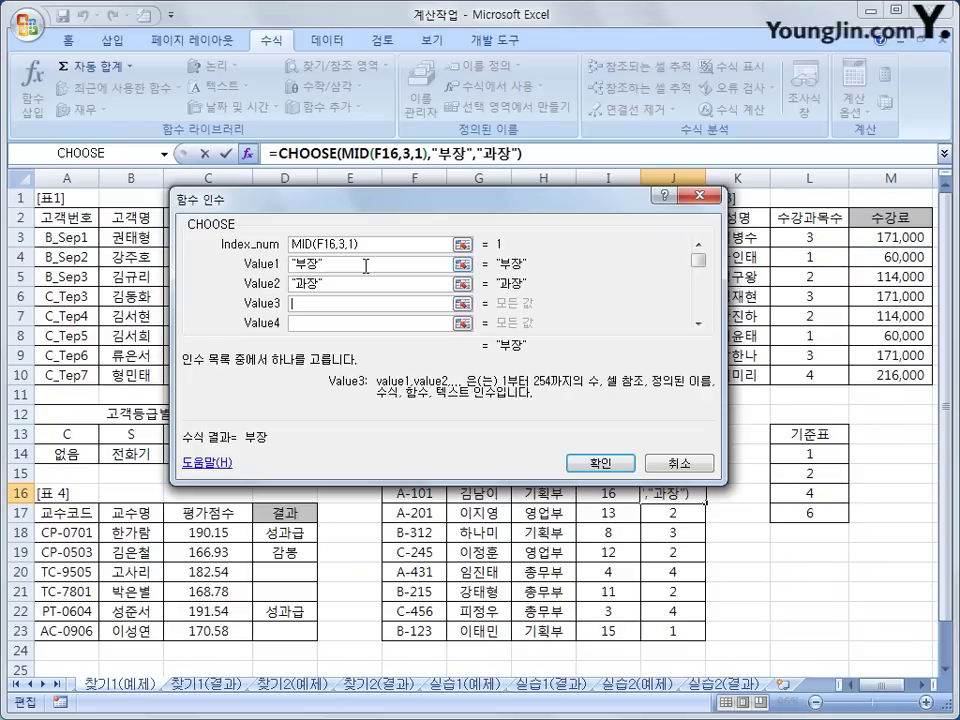
pyautogui.write('대리')
pyautogui.press('Tab')
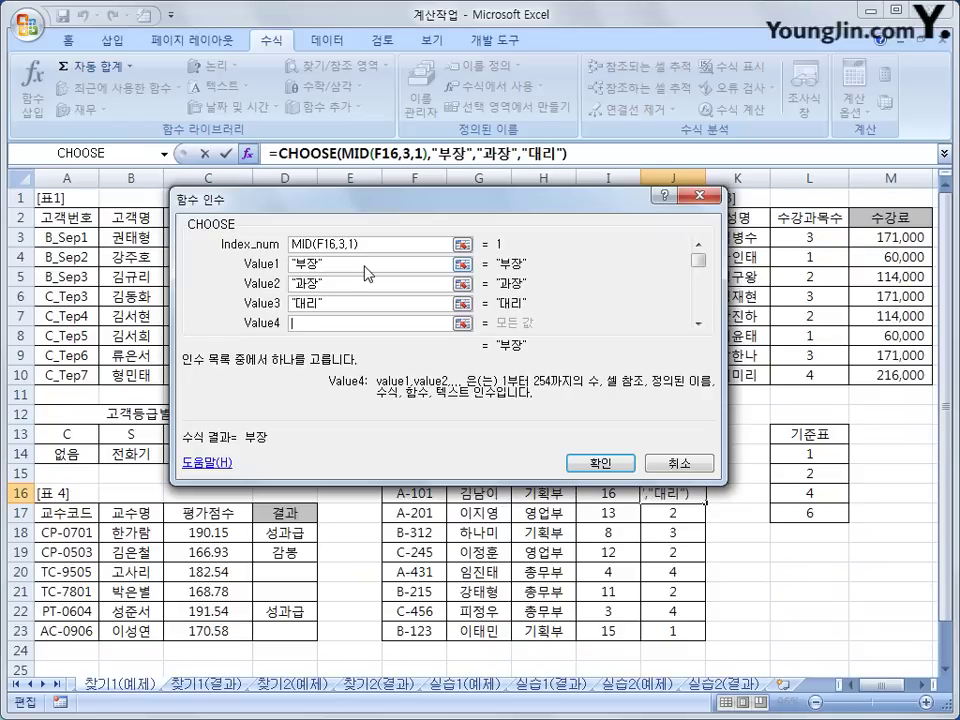
pyautogui.write('사우원')
pyautogui.press('Tab')
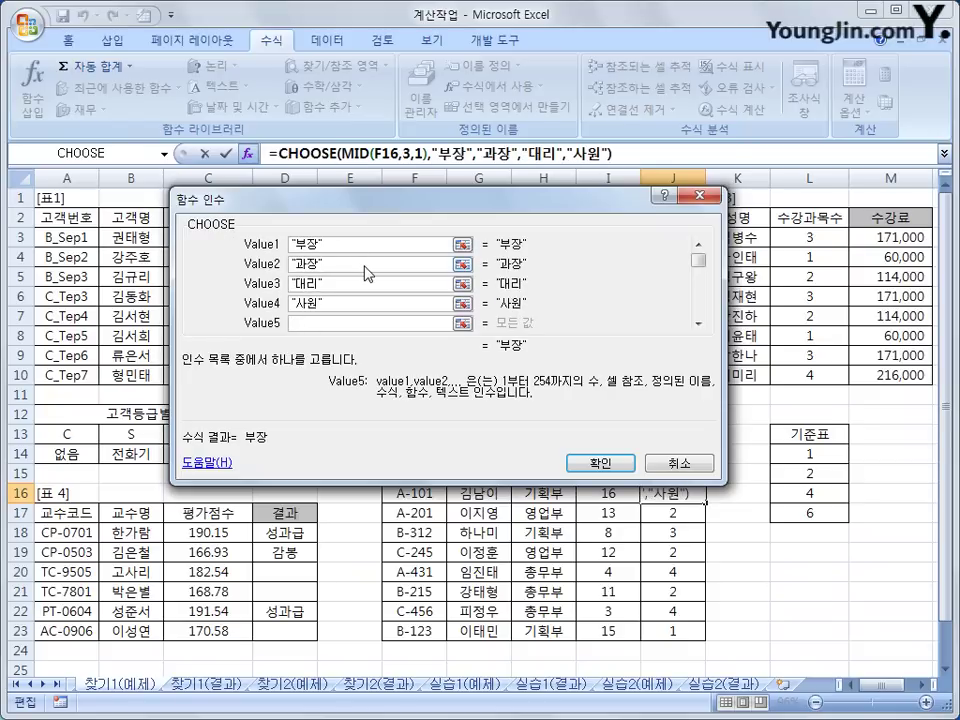
pyautogui.click(626, 472)
pyautogui.moveTo(706, 502); pyautogui.dragTo(704, 632)
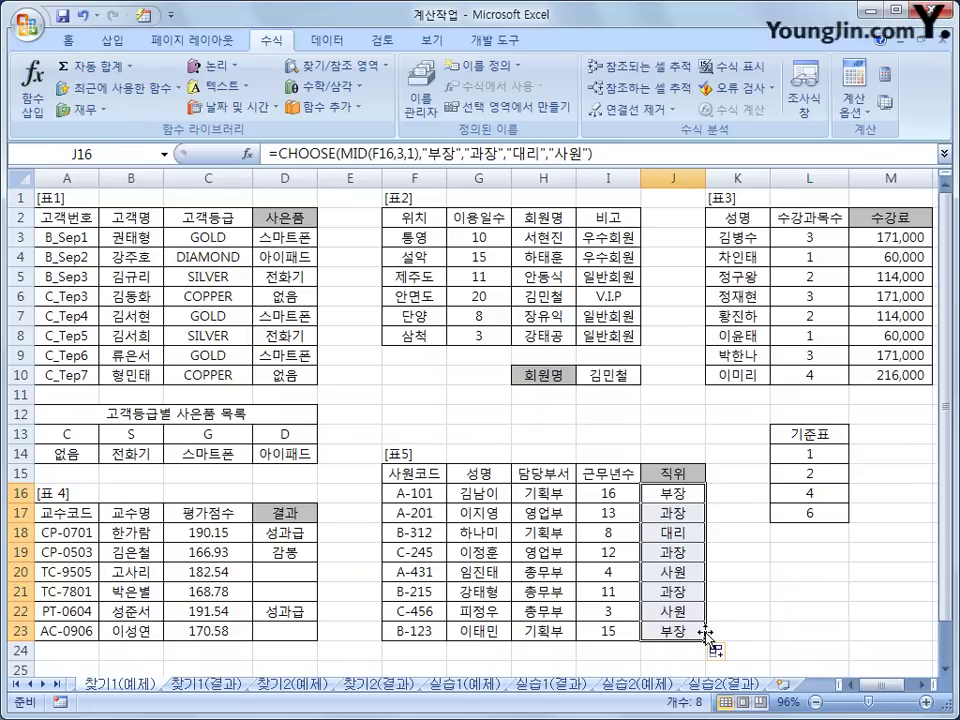
# - Open the 찾기2(예제) sheet and review the empty 열번호 cells C3:F3 of 표1
pyautogui.click(313, 686)
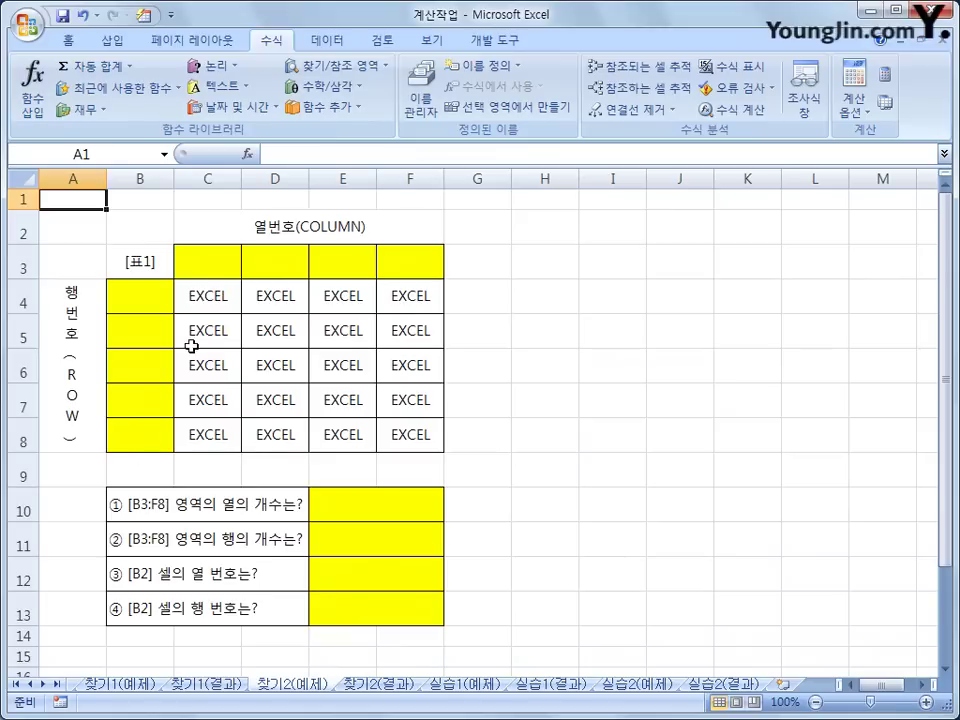
pyautogui.click(204, 277)
pyautogui.moveTo(204, 277); pyautogui.dragTo(440, 277)
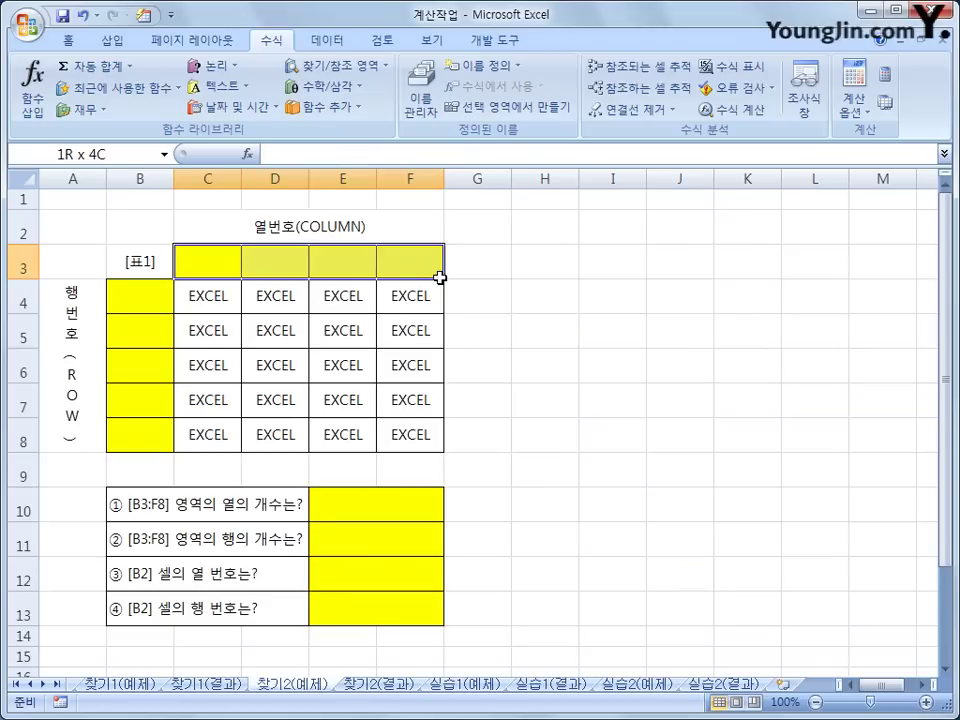
pyautogui.moveTo(440, 277); pyautogui.dragTo(440, 278)
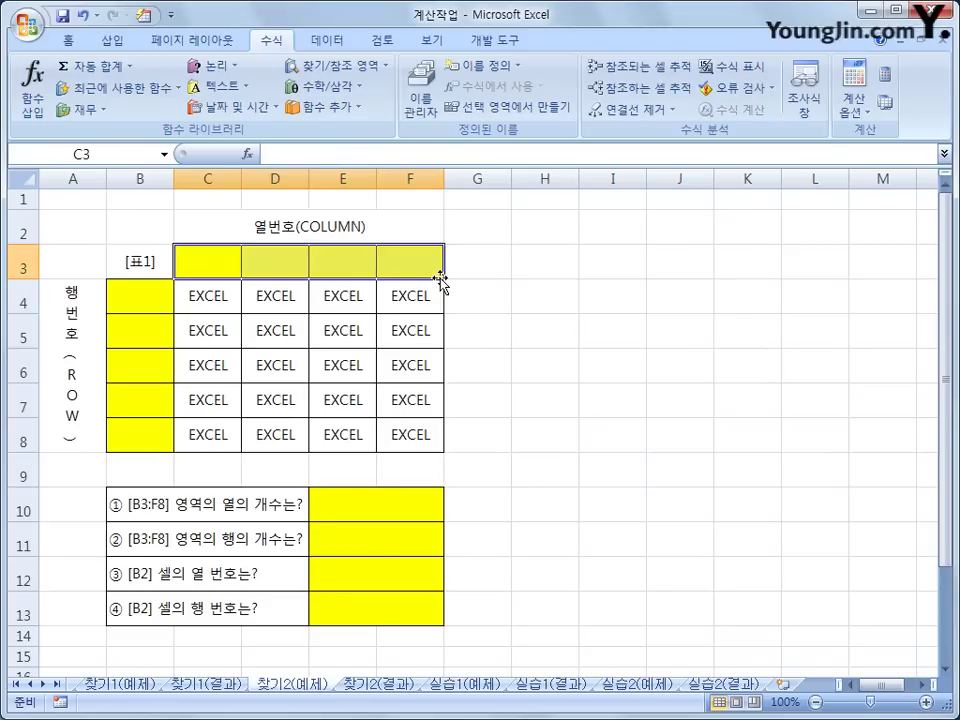
# - Insert the lookup function COLUMN in C3, leaving its Reference empty
pyautogui.click(206, 263)
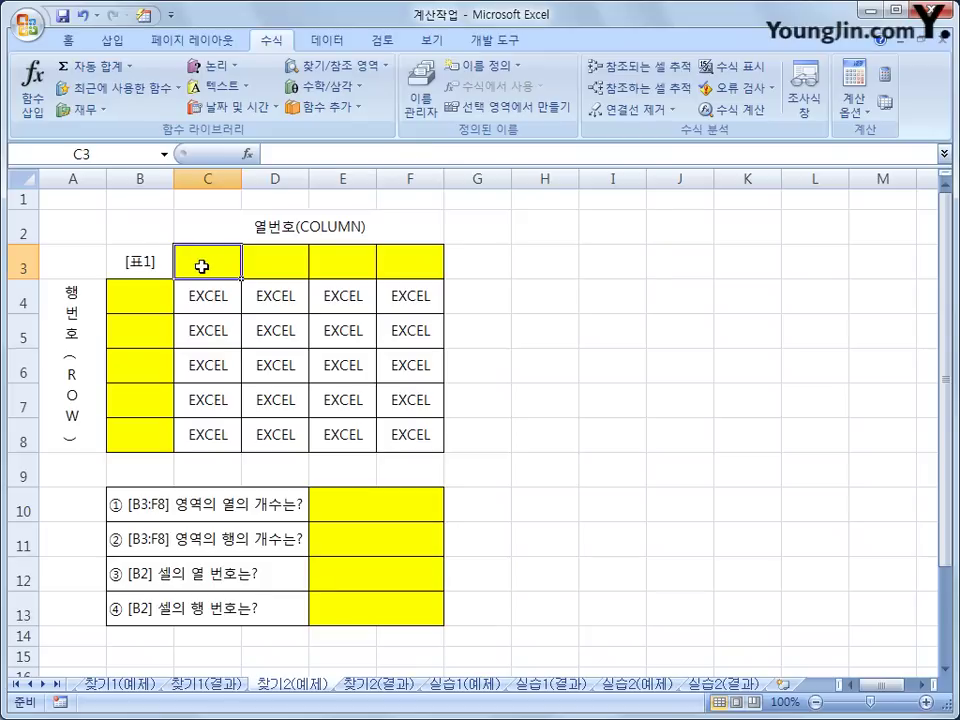
pyautogui.click(322, 67)
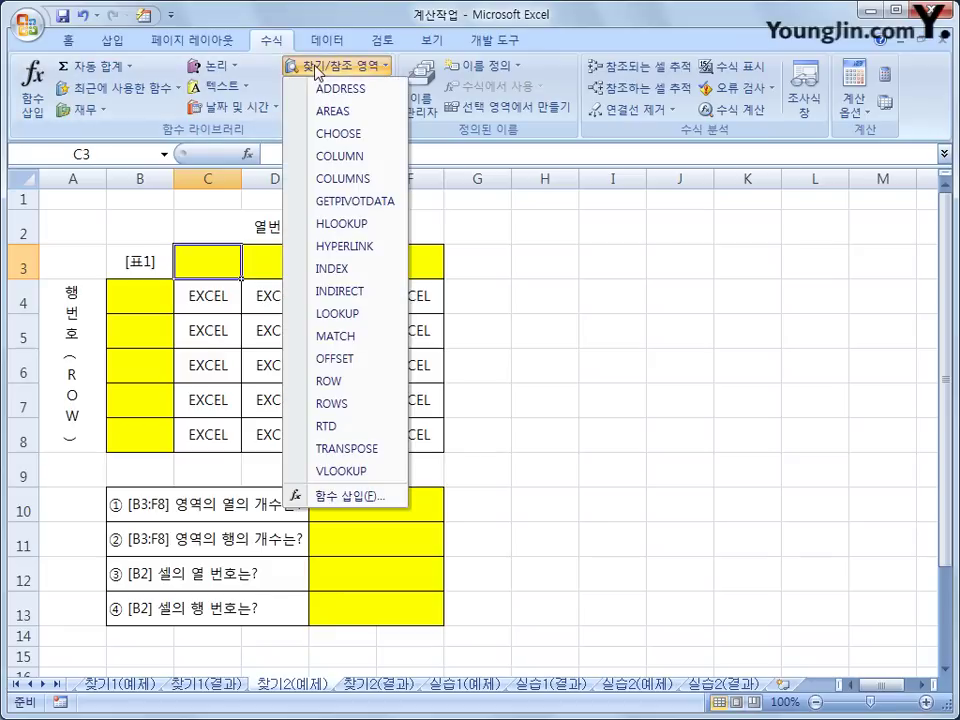
pyautogui.click(340, 157)
pyautogui.moveTo(364, 261); pyautogui.dragTo(577, 284)
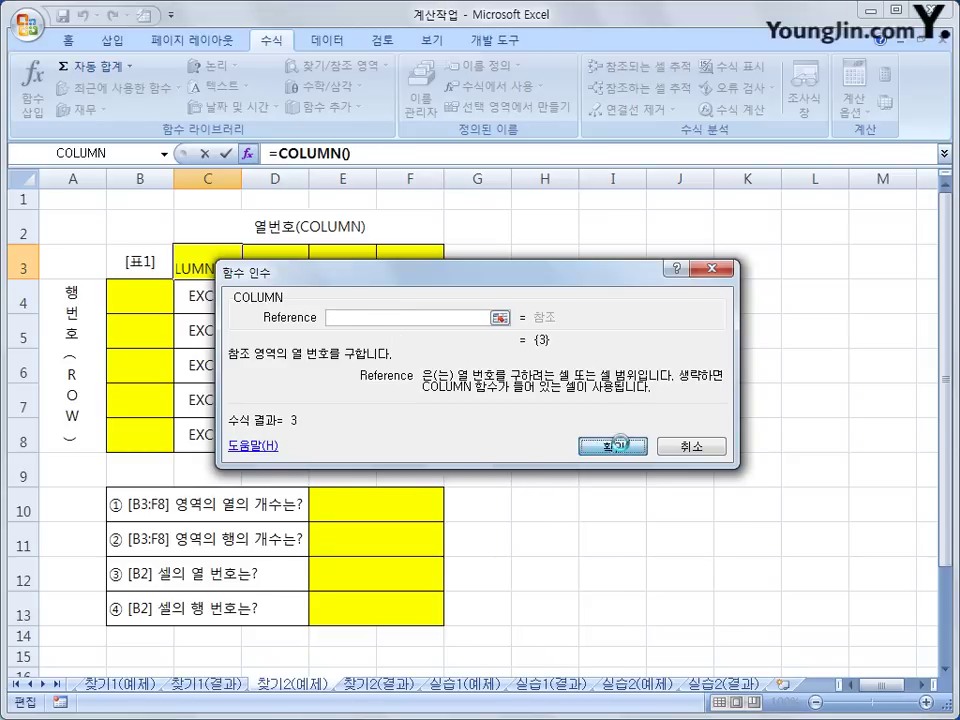
pyautogui.click(615, 443)
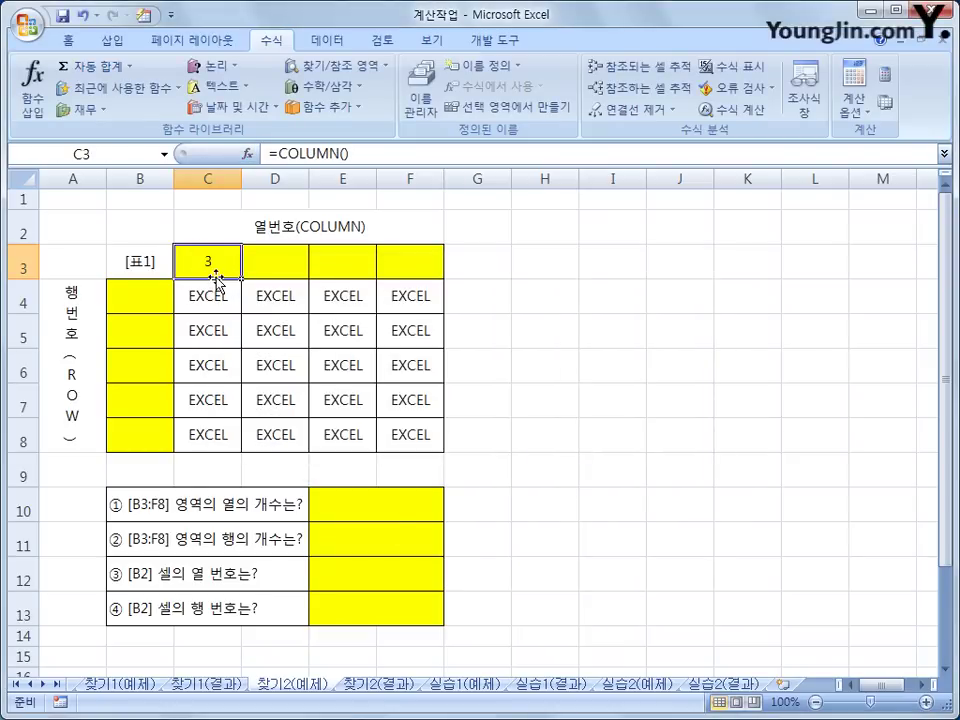
# - Extend the C3 formula to =COLUMN()-2 and fill it across to F3
pyautogui.click(350, 153)
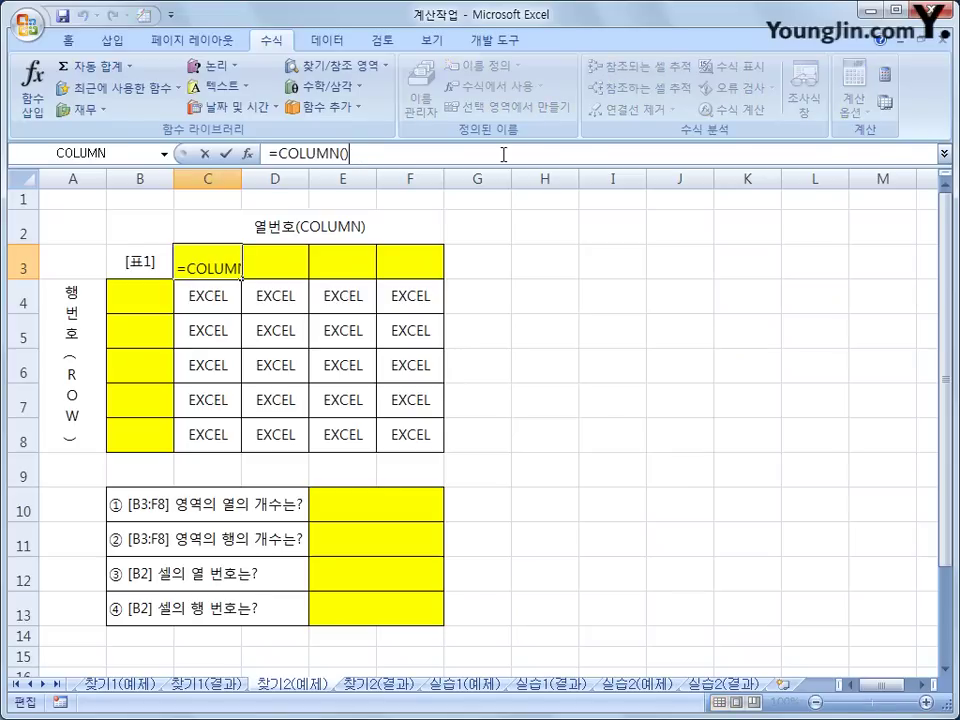
pyautogui.write('-2')
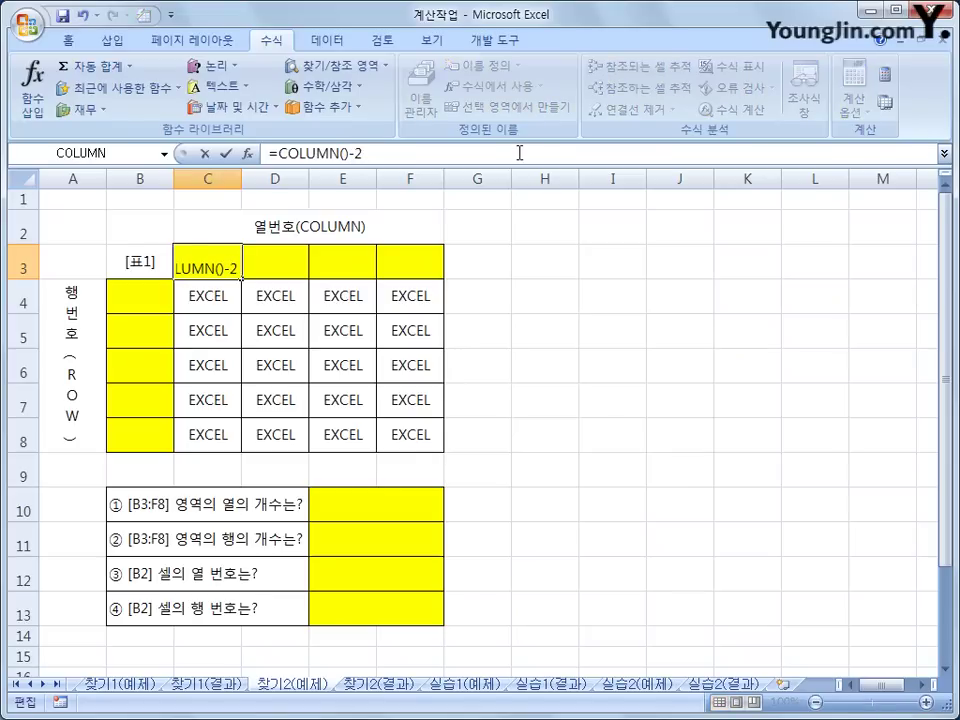
pyautogui.press('Return')
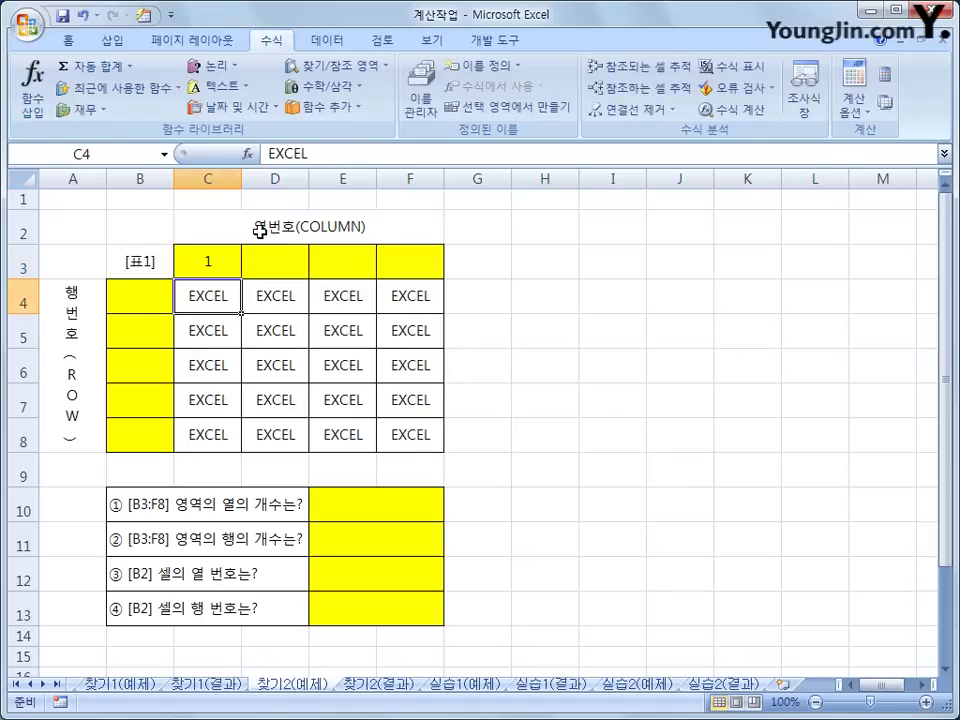
pyautogui.click(239, 272)
pyautogui.moveTo(241, 284); pyautogui.dragTo(416, 278)
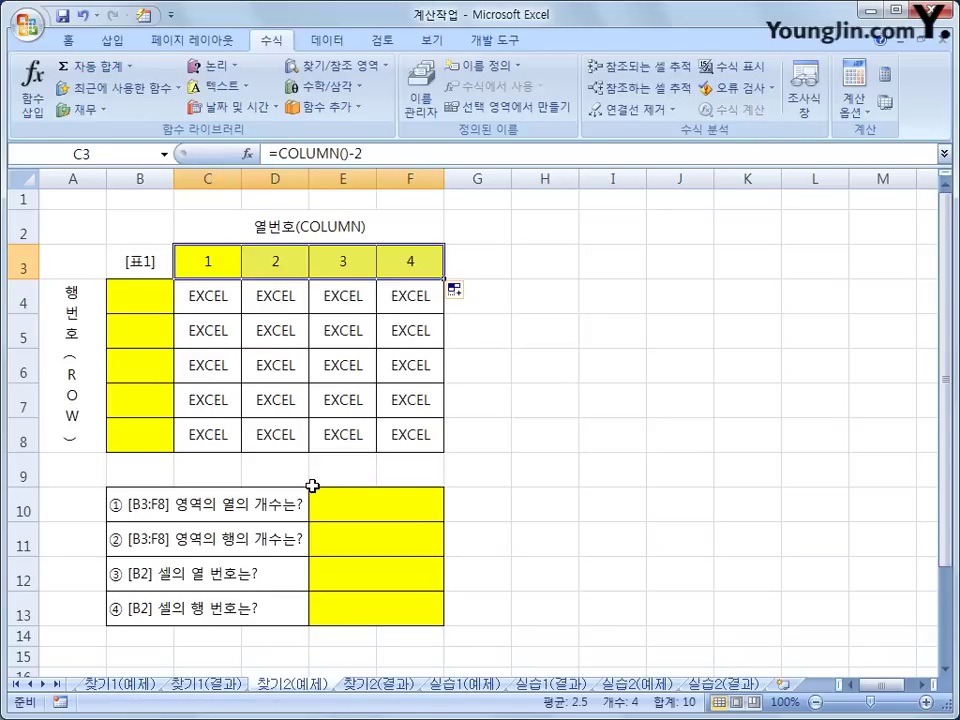
# - Insert the lookup function ROW in B4, the first 행번호 cell, leaving its Reference empty
pyautogui.click(160, 308)
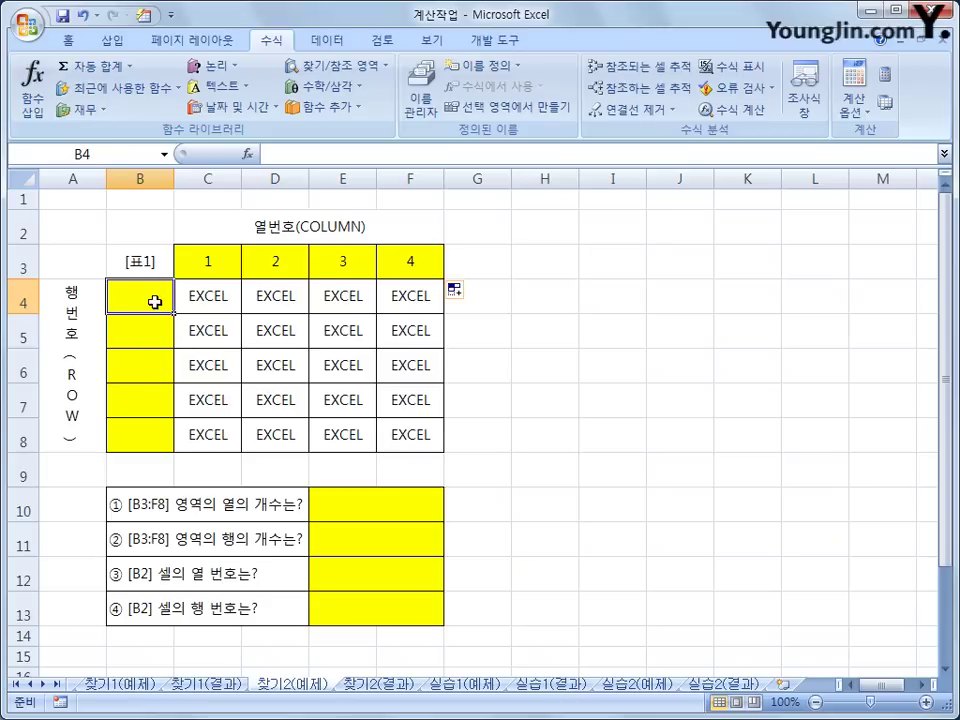
pyautogui.click(370, 67)
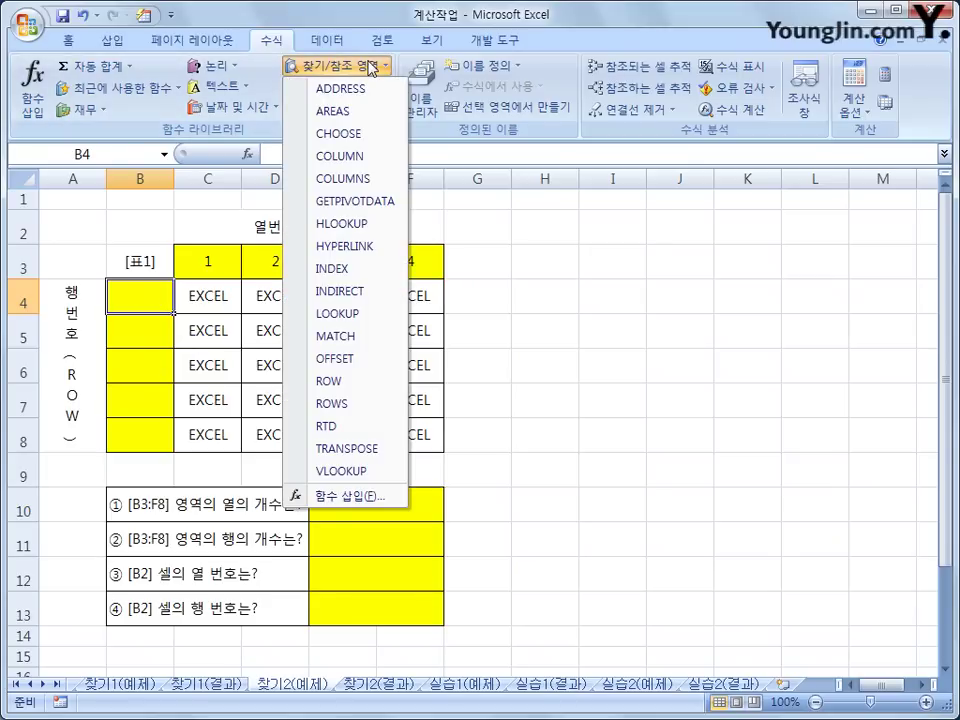
pyautogui.click(361, 388)
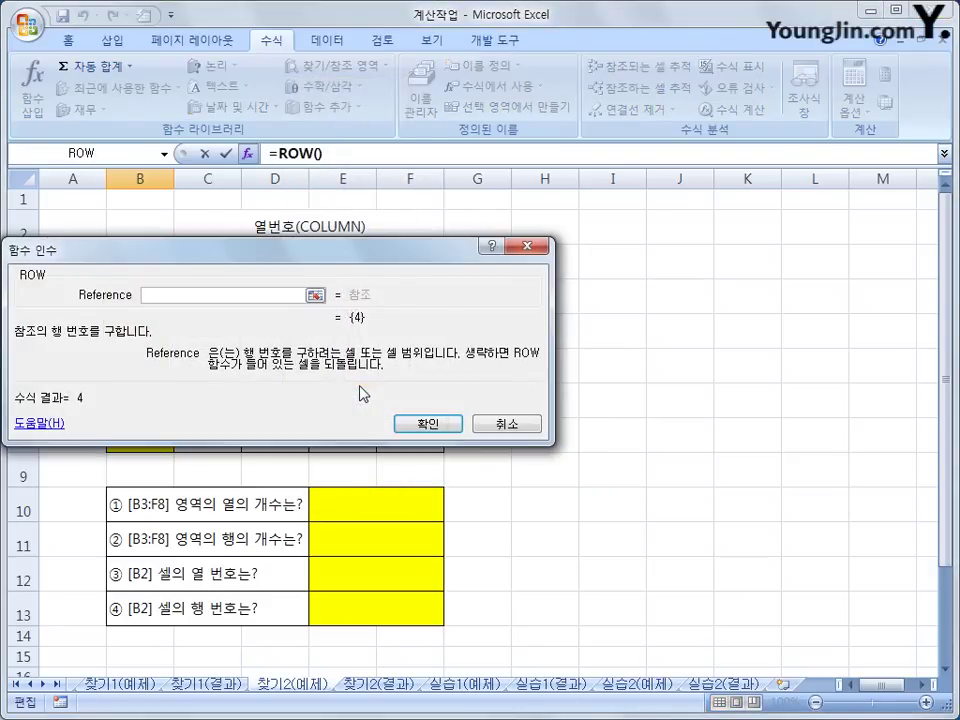
pyautogui.moveTo(333, 258); pyautogui.dragTo(590, 283)
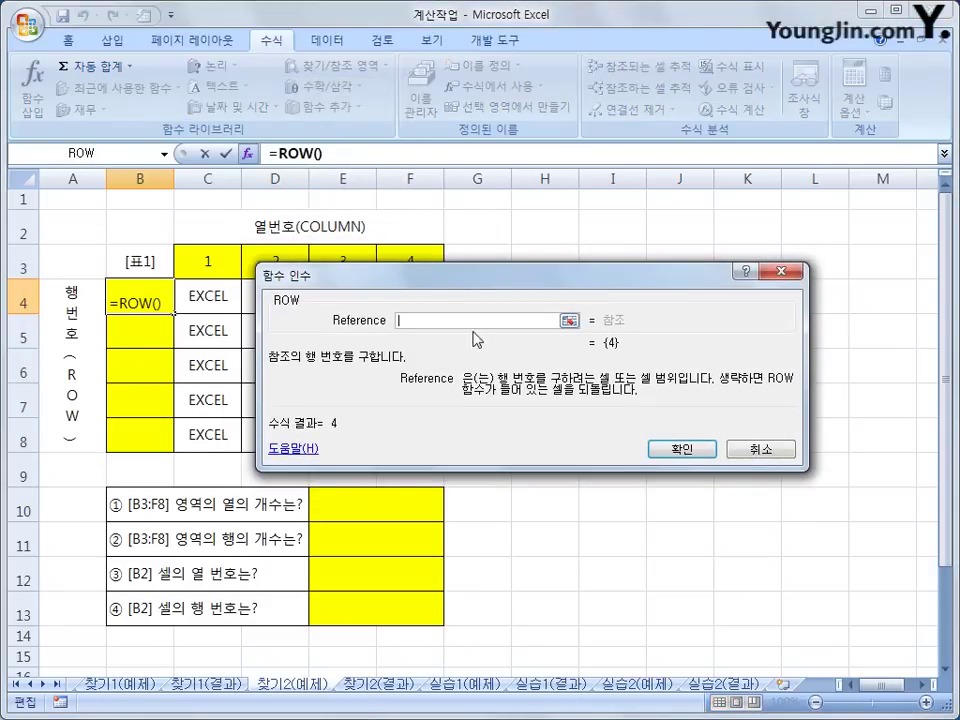
pyautogui.click(690, 450)
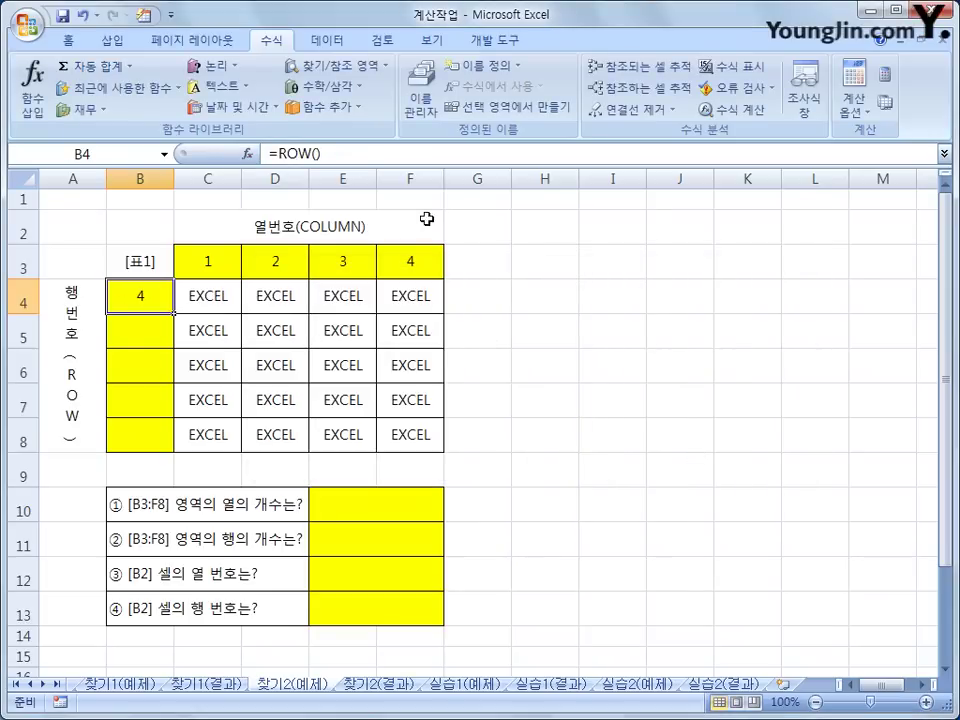
# - Extend the B4 formula to =ROW()-3 and fill it down to B8
pyautogui.click(364, 156)
pyautogui.write('-3')
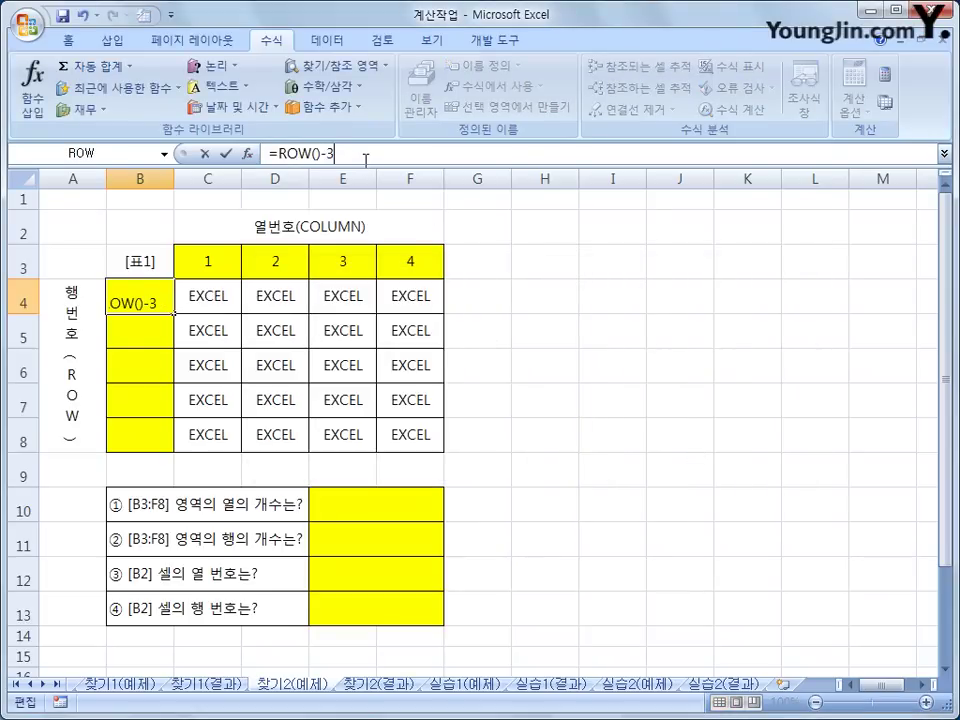
pyautogui.press('Return')
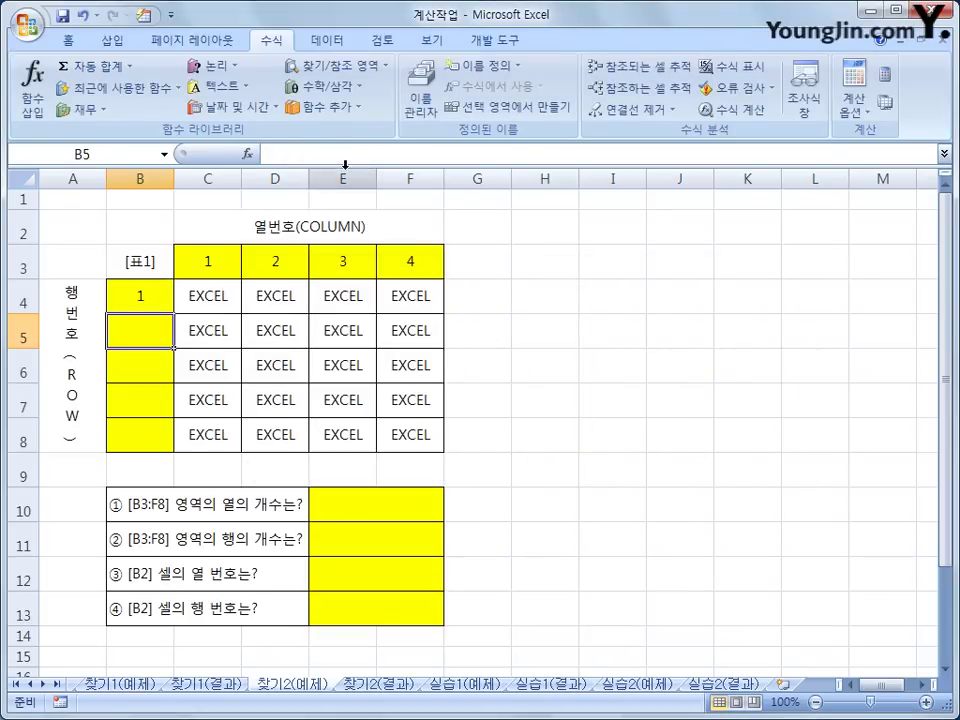
pyautogui.click(125, 305)
pyautogui.moveTo(173, 313); pyautogui.dragTo(174, 450)
# - Review the range B3:F8 and insert the lookup function COLUMNS in E10 with B3:F8 as its Array
pyautogui.click(399, 520)
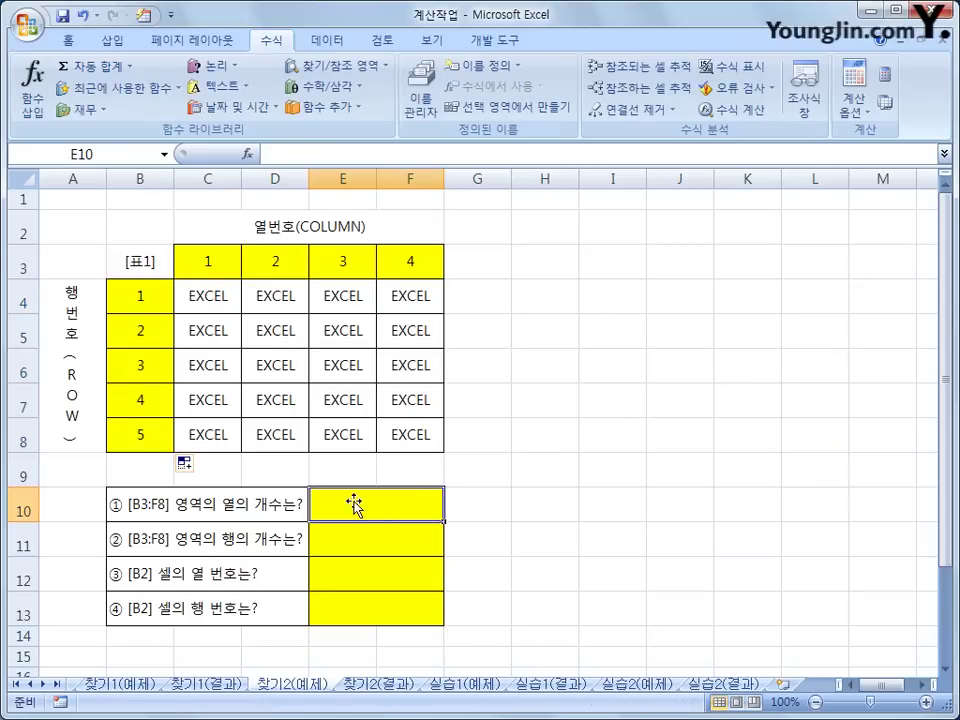
pyautogui.click(152, 298)
pyautogui.moveTo(150, 266); pyautogui.dragTo(418, 450)
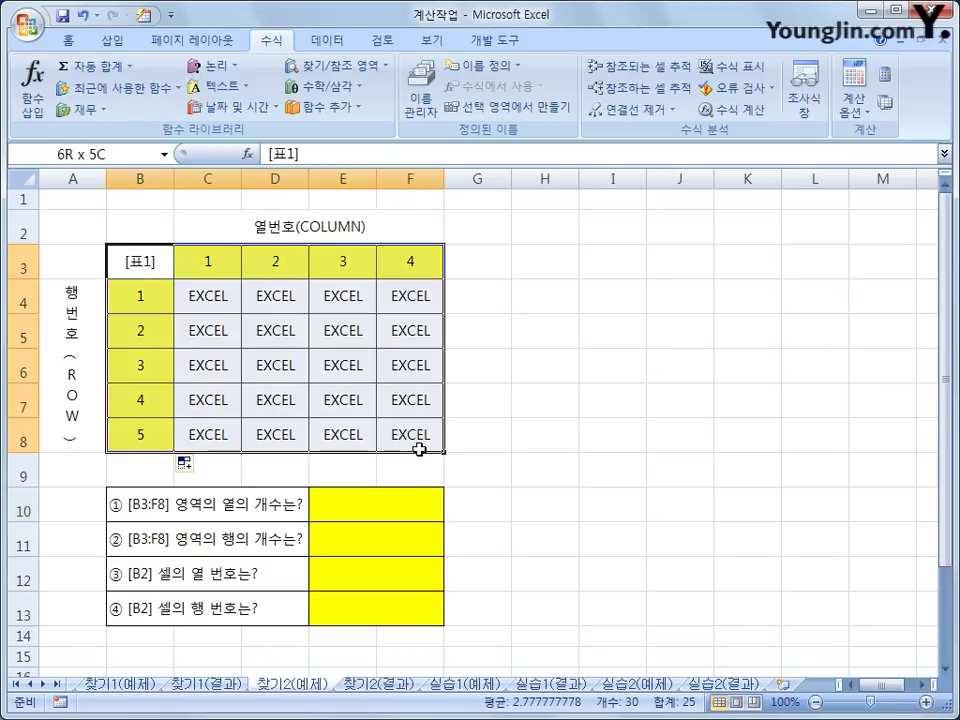
pyautogui.moveTo(418, 450); pyautogui.dragTo(418, 450)
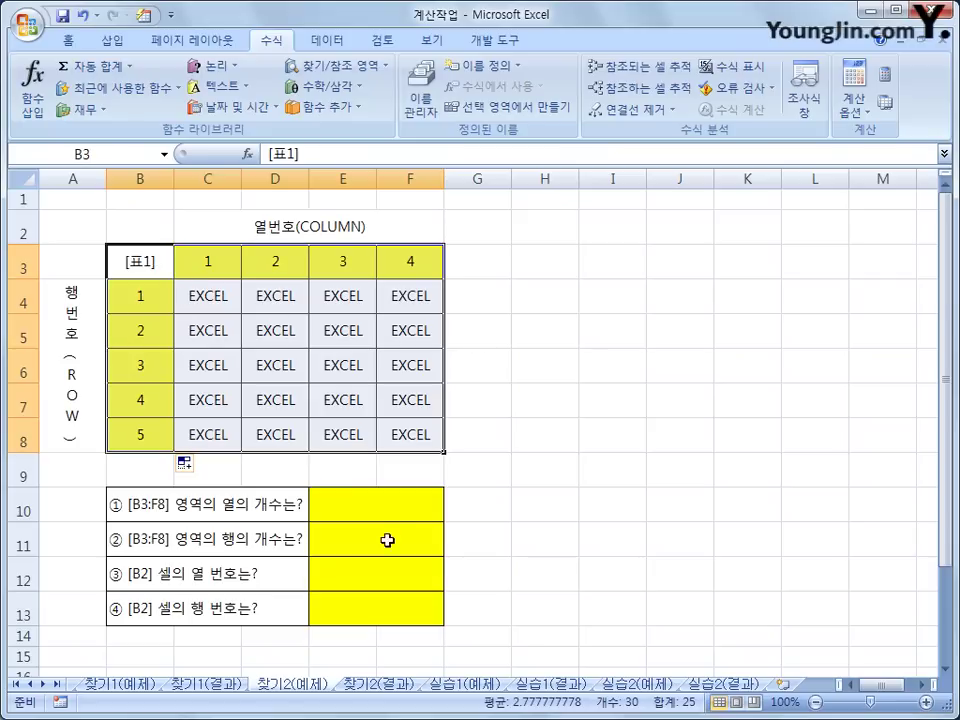
pyautogui.click(390, 500)
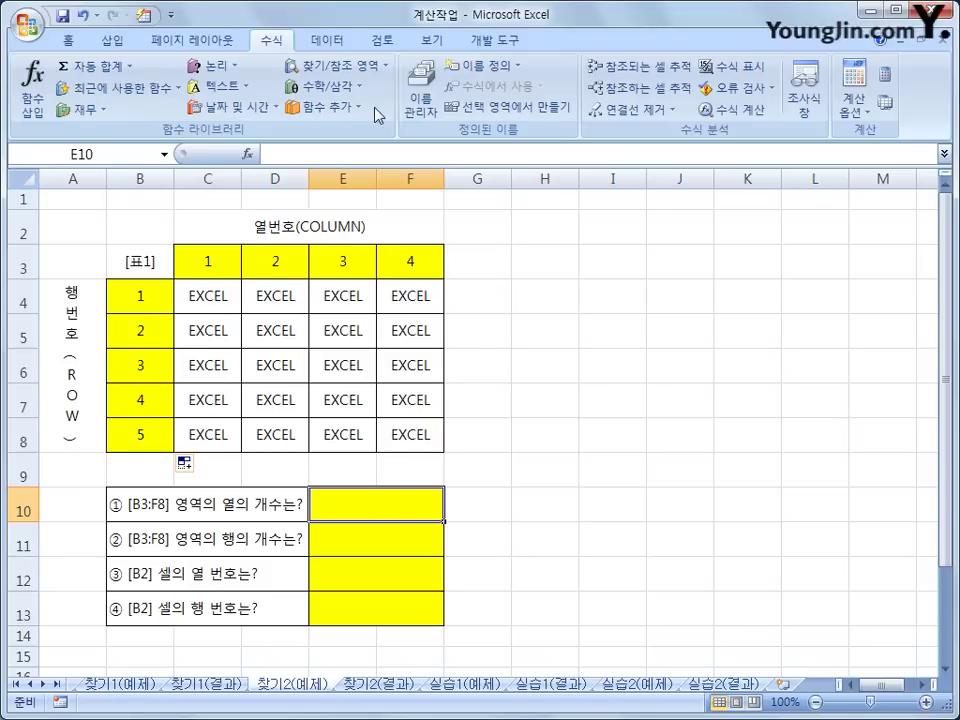
pyautogui.click(346, 68)
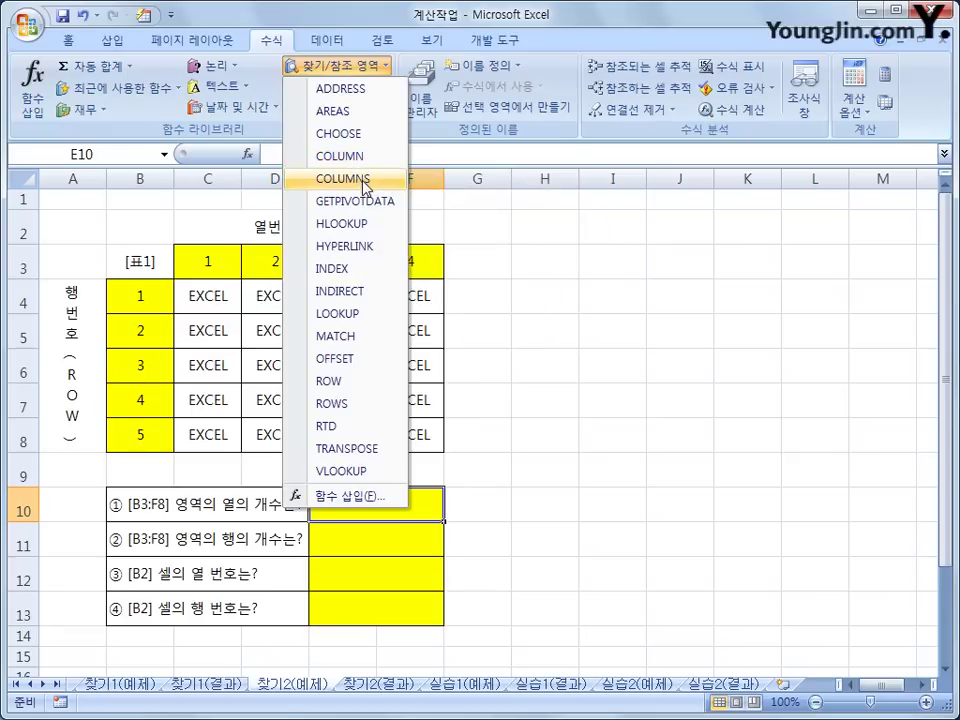
pyautogui.click(365, 188)
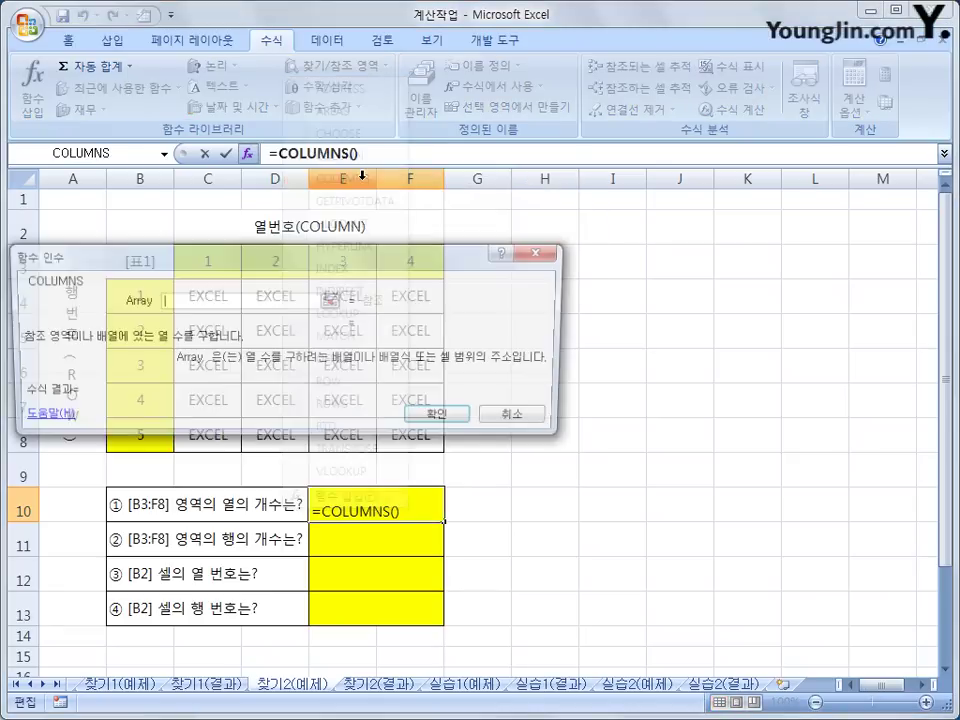
pyautogui.moveTo(358, 266); pyautogui.dragTo(565, 416)
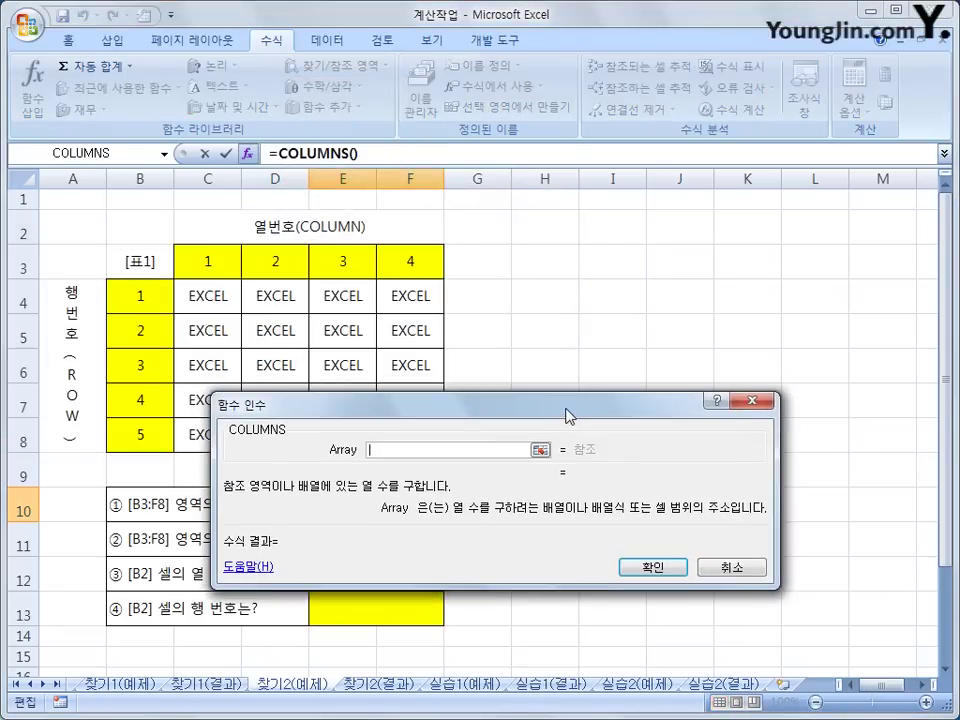
pyautogui.moveTo(137, 264); pyautogui.dragTo(390, 430)
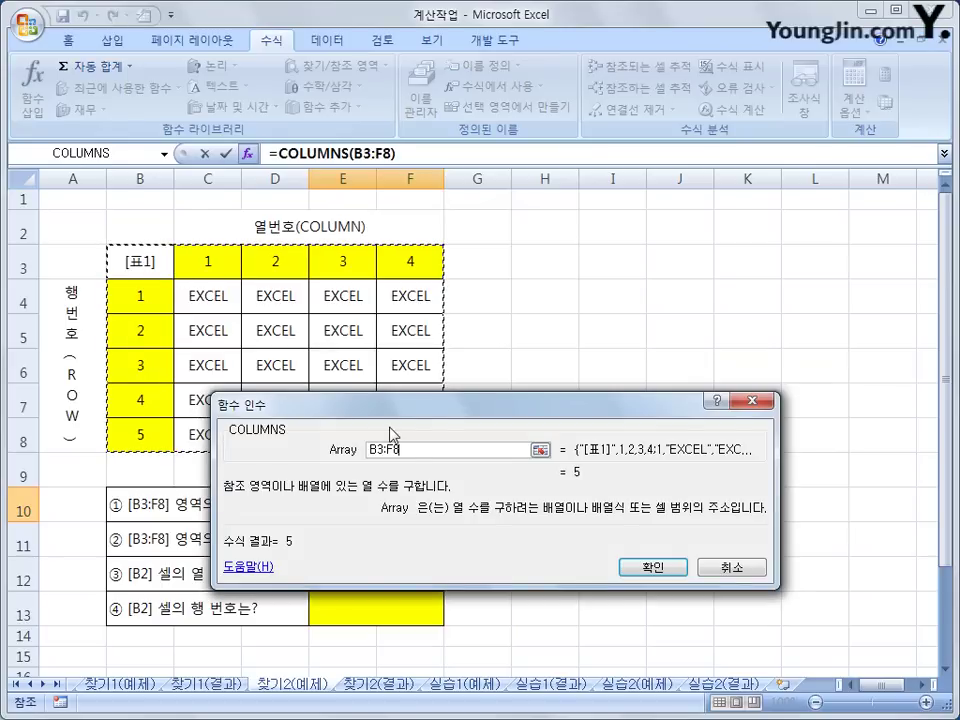
pyautogui.click(640, 570)
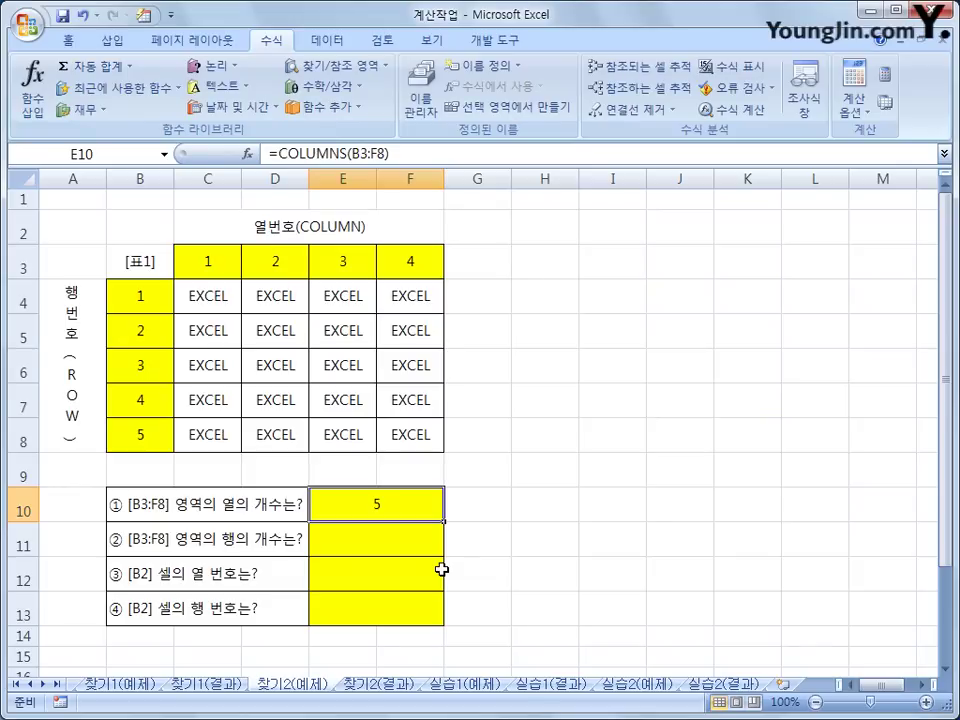
# - Insert the lookup function ROWS in E11 with B3:F8 as its Array to answer question ②
pyautogui.click(424, 549)
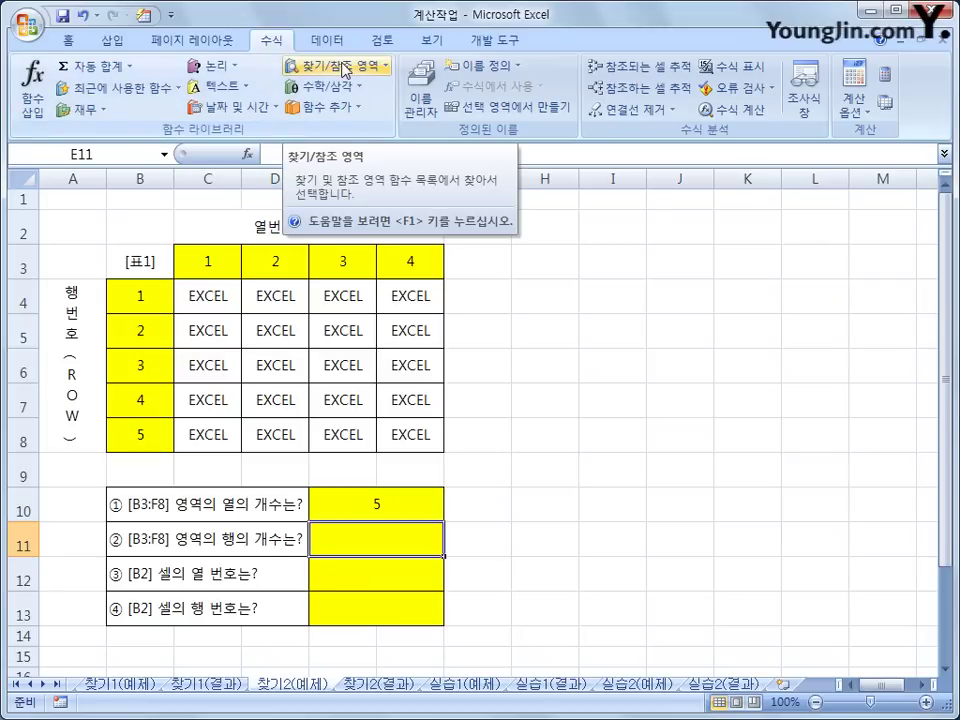
pyautogui.click(343, 66)
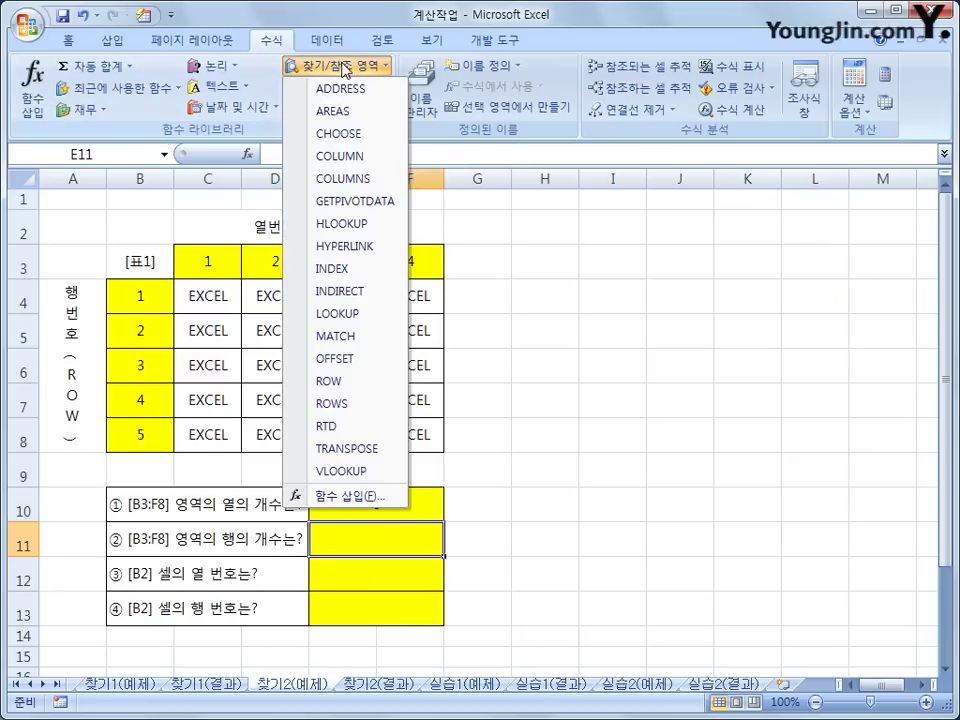
pyautogui.click(374, 404)
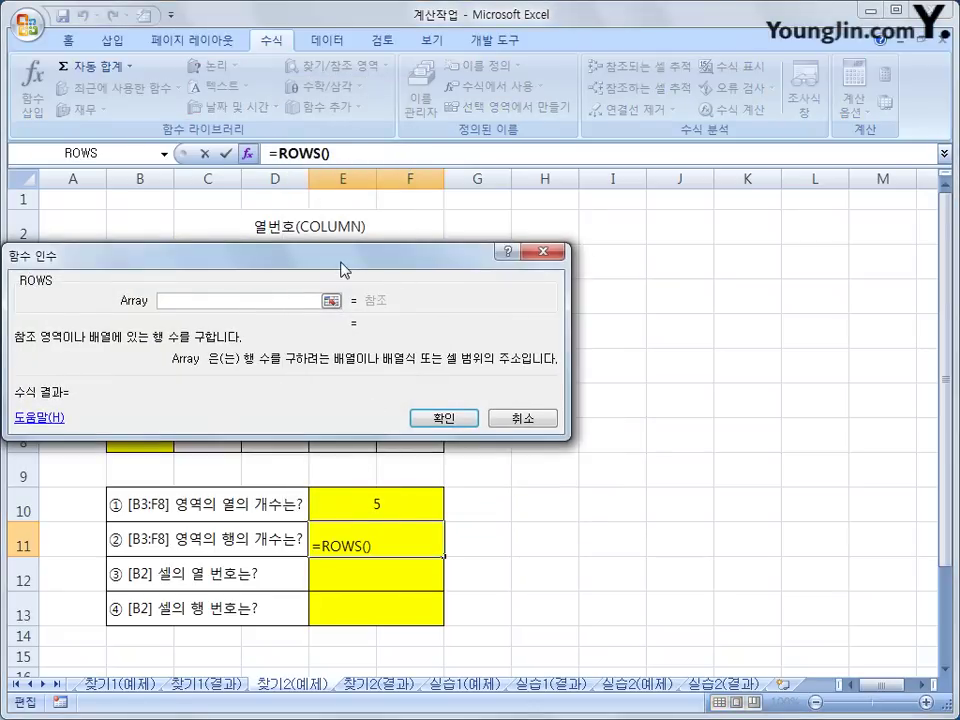
pyautogui.moveTo(339, 262); pyautogui.dragTo(335, 387)
pyautogui.moveTo(157, 268); pyautogui.dragTo(397, 444)
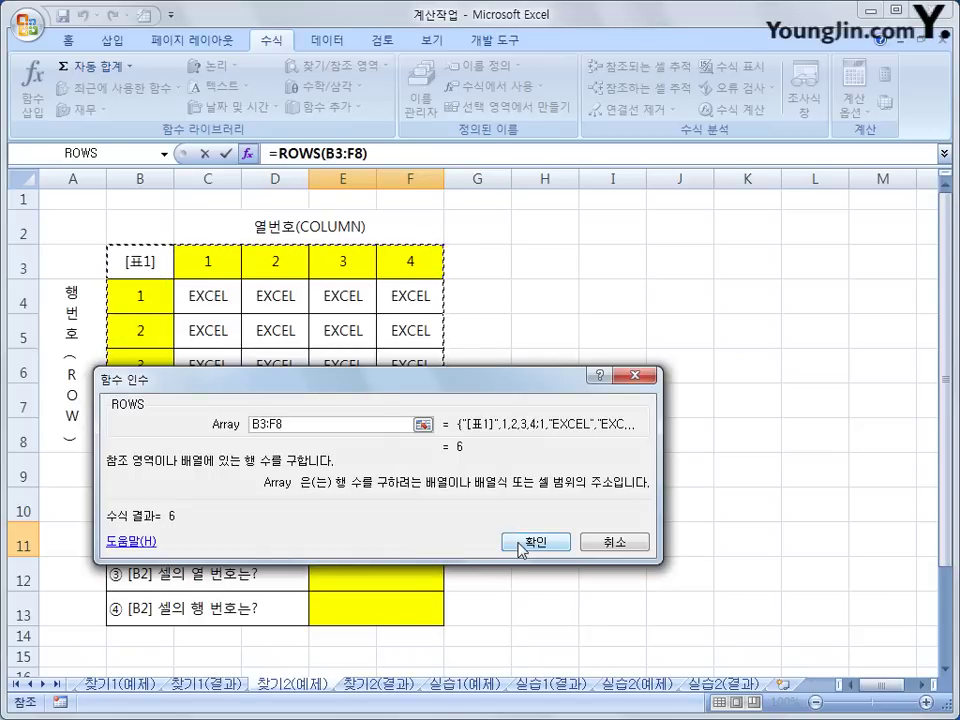
pyautogui.click(521, 545)
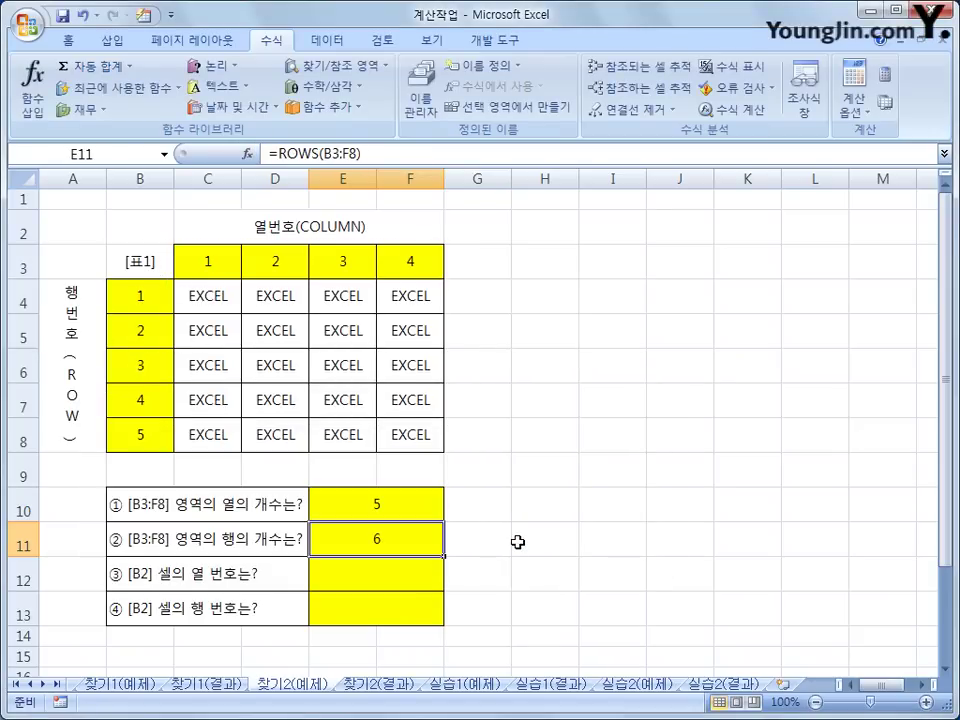
# - Insert the lookup function COLUMN in E12 with B2 as its Reference to answer question ③
pyautogui.click(390, 563)
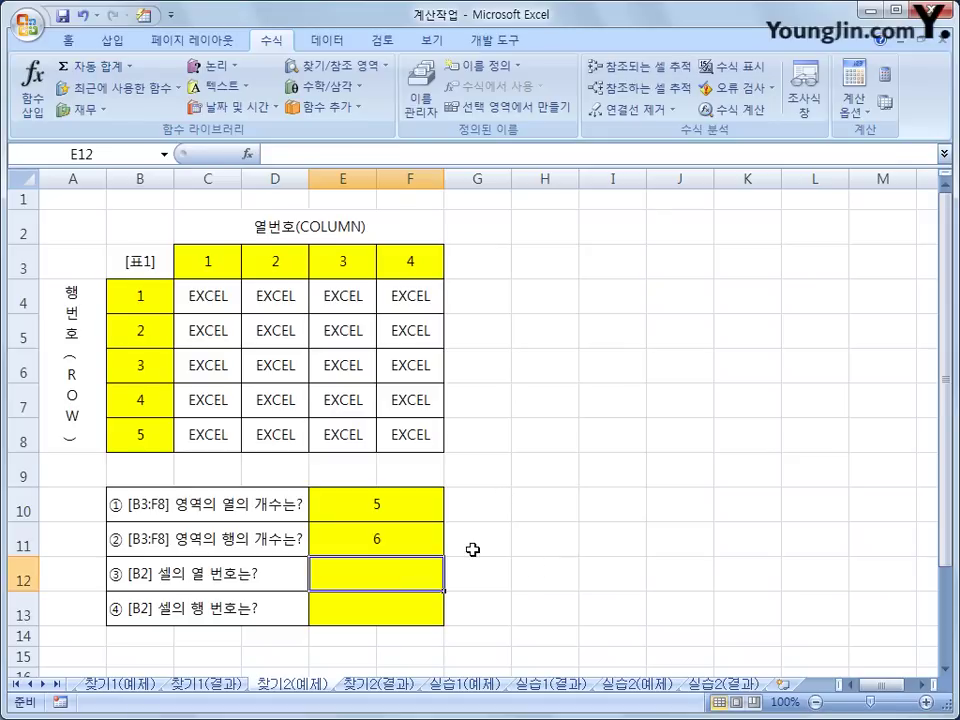
pyautogui.click(350, 68)
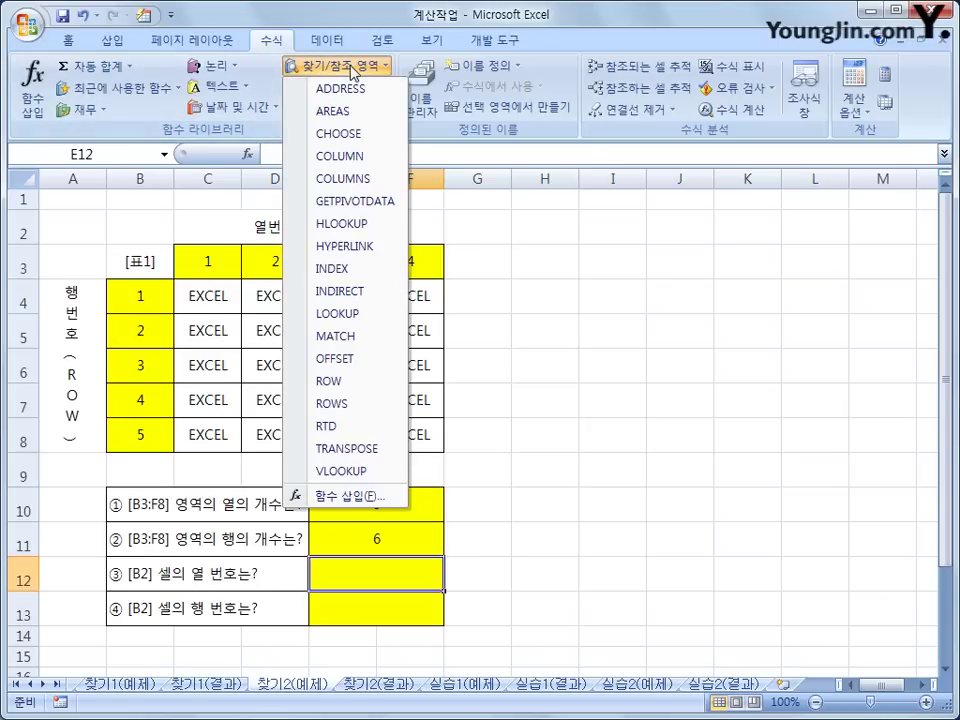
pyautogui.click(352, 158)
pyautogui.moveTo(322, 255); pyautogui.dragTo(564, 246)
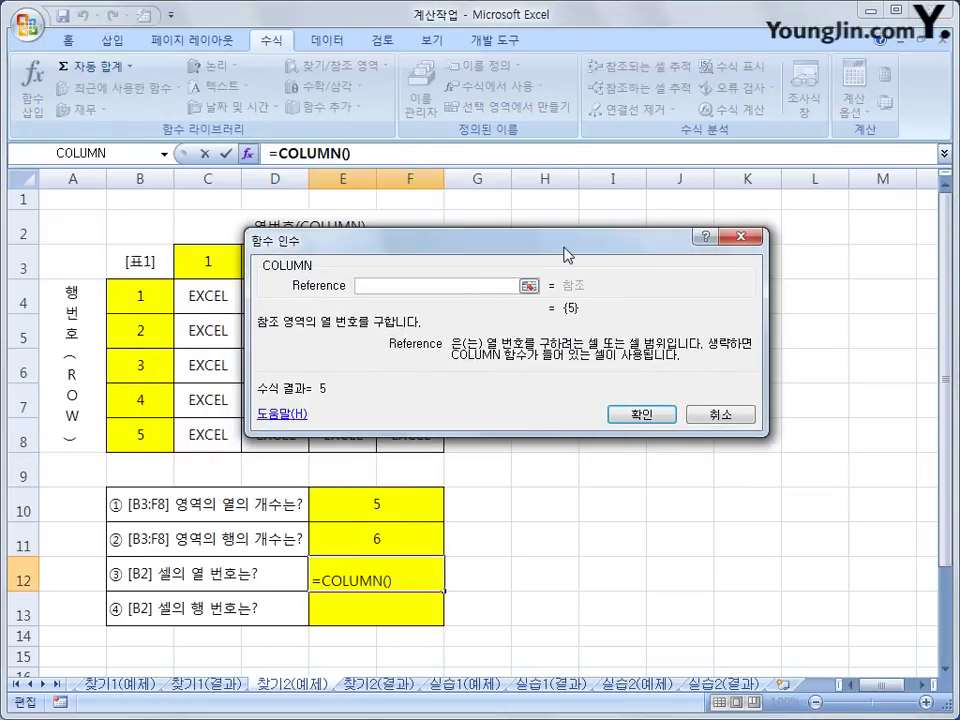
pyautogui.click(142, 244)
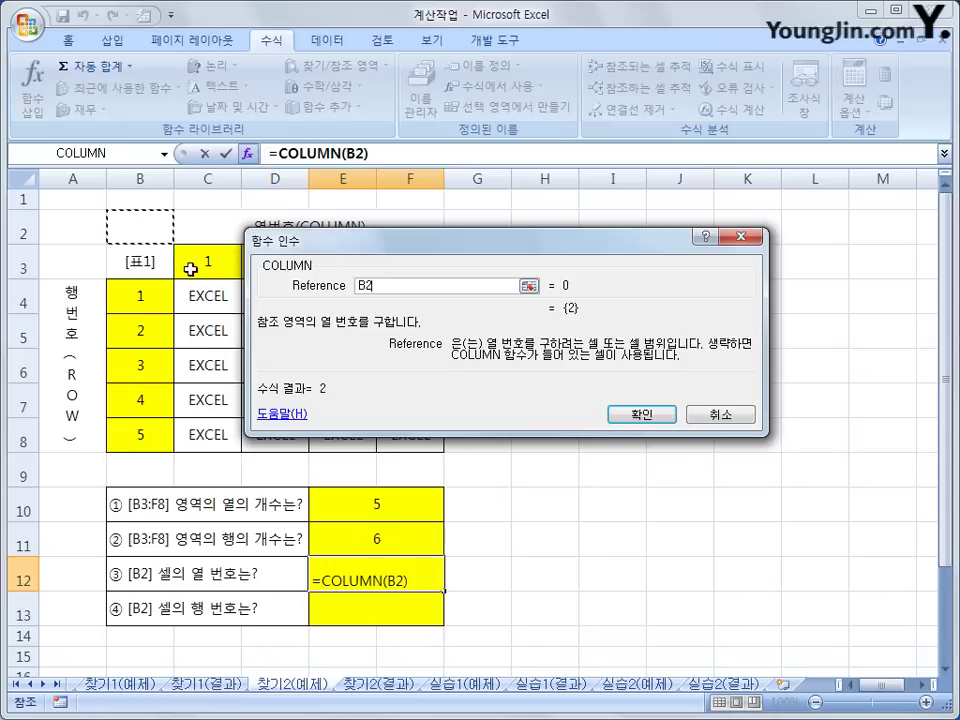
pyautogui.click(626, 417)
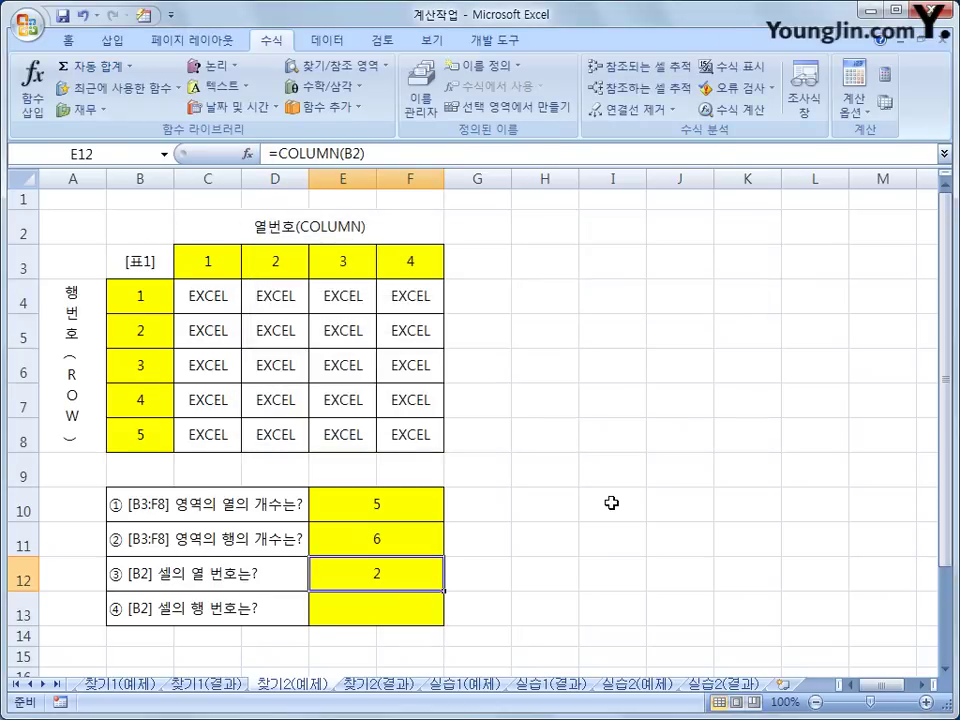
# - Insert the lookup function ROW in E13 with B2 as its Reference and check the answer against cell B2
pyautogui.click(368, 611)
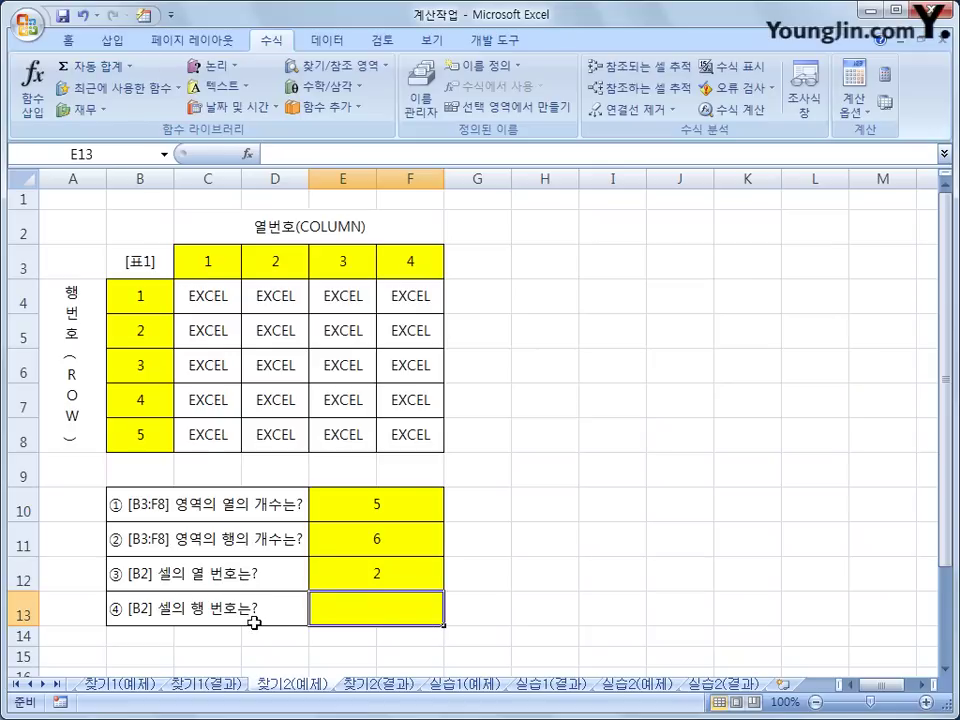
pyautogui.click(368, 66)
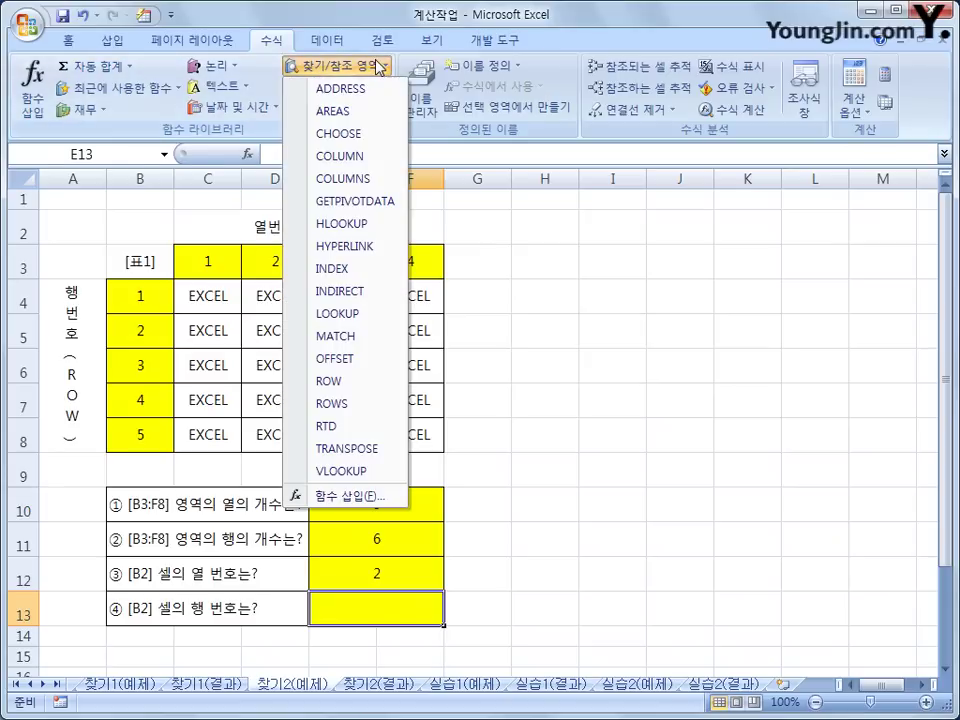
pyautogui.click(362, 390)
pyautogui.moveTo(208, 291); pyautogui.dragTo(475, 261)
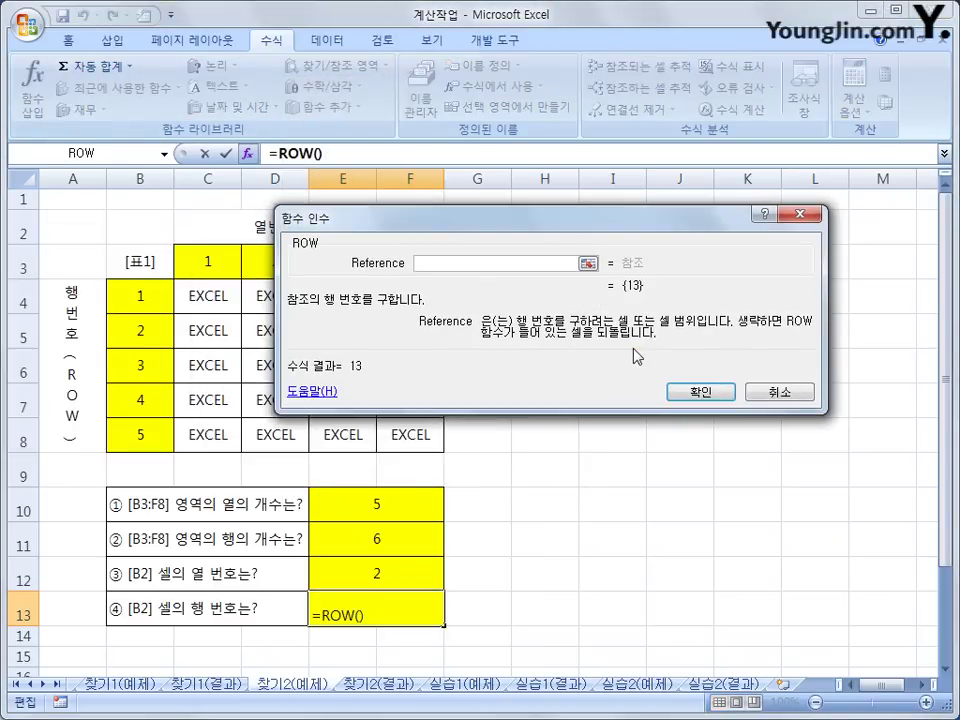
pyautogui.click(138, 230)
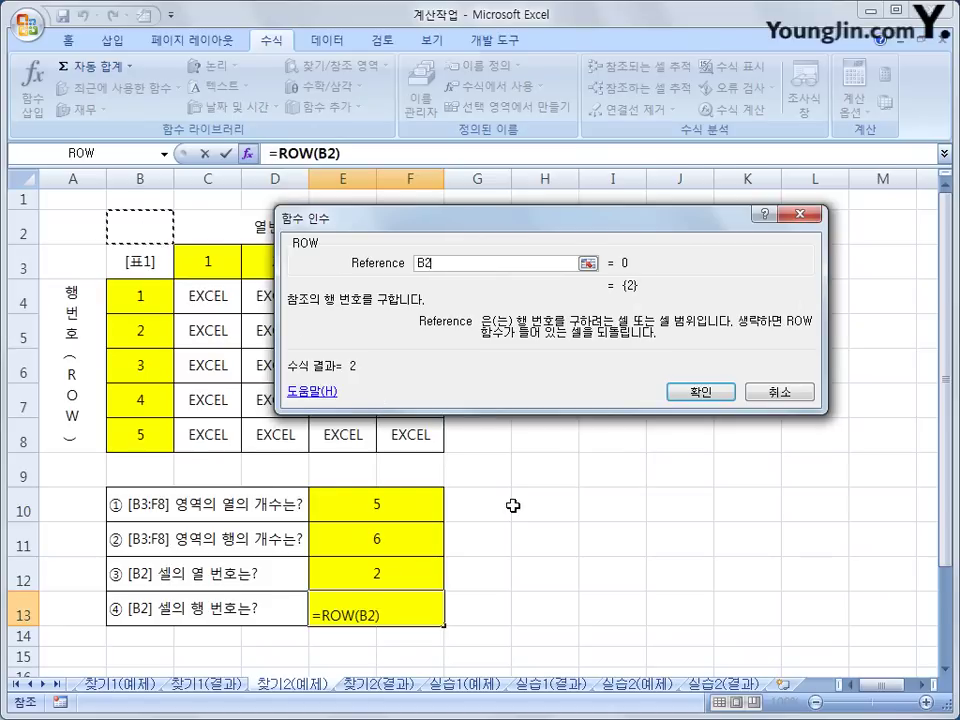
pyautogui.click(700, 392)
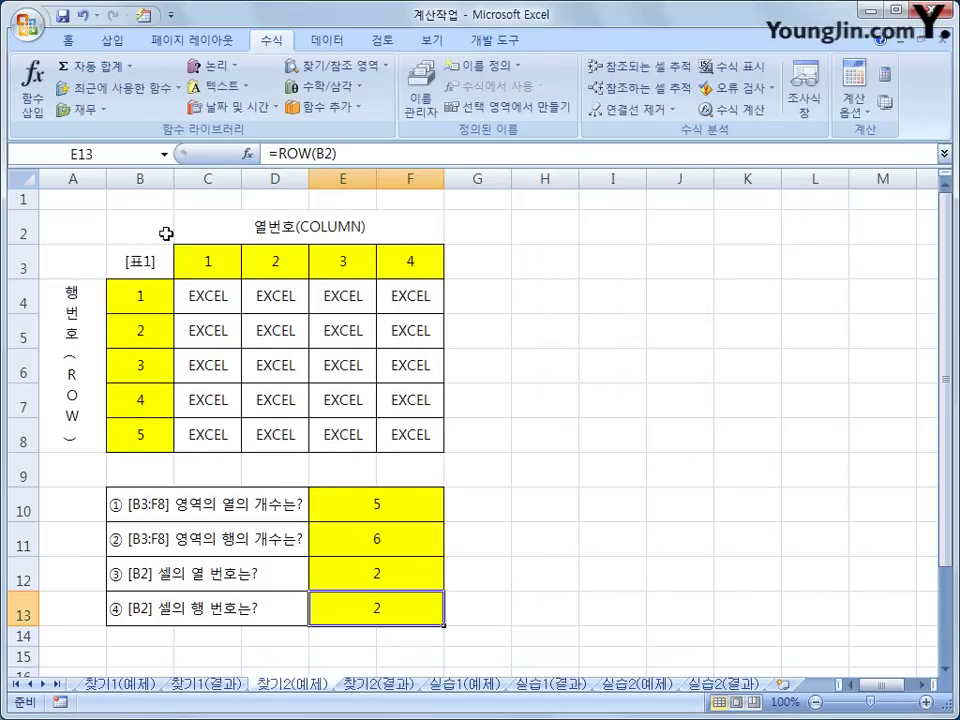
pyautogui.click(137, 224)
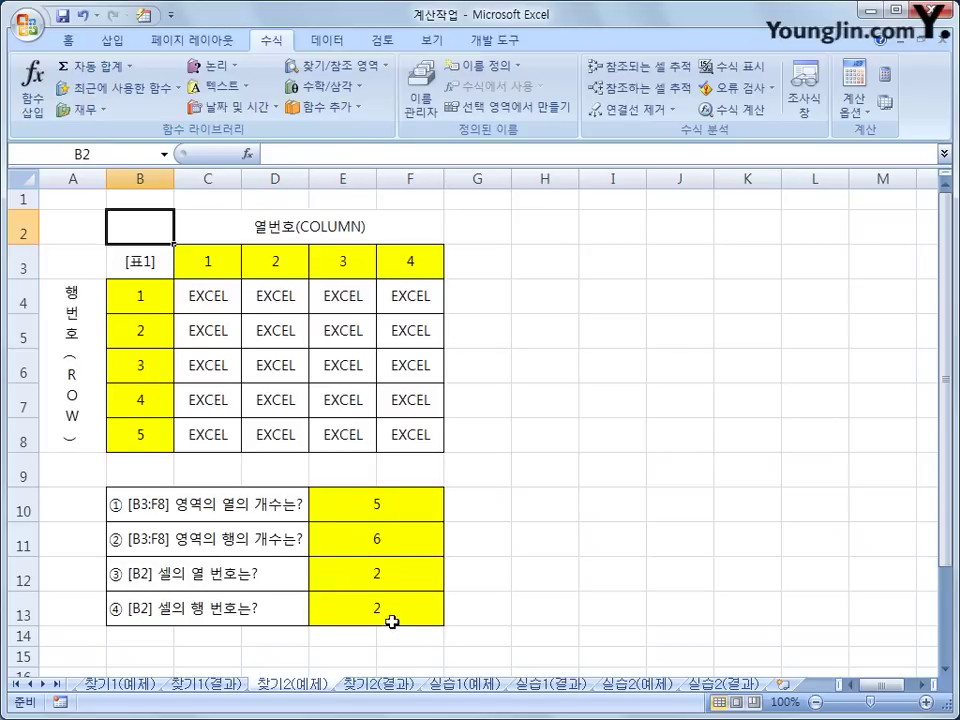
pyautogui.click(390, 612)
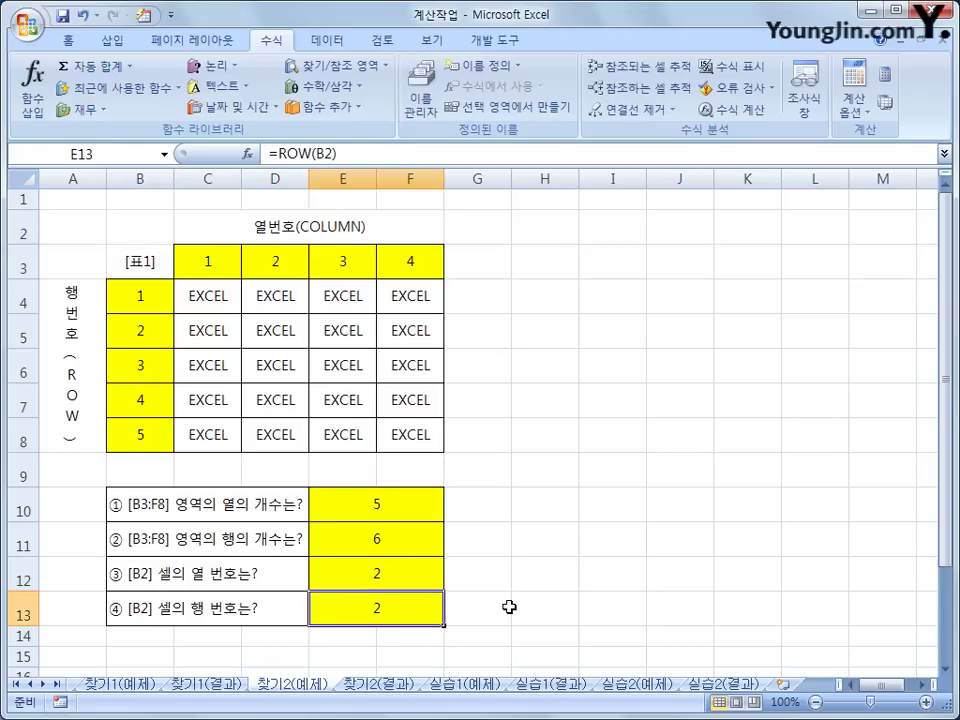